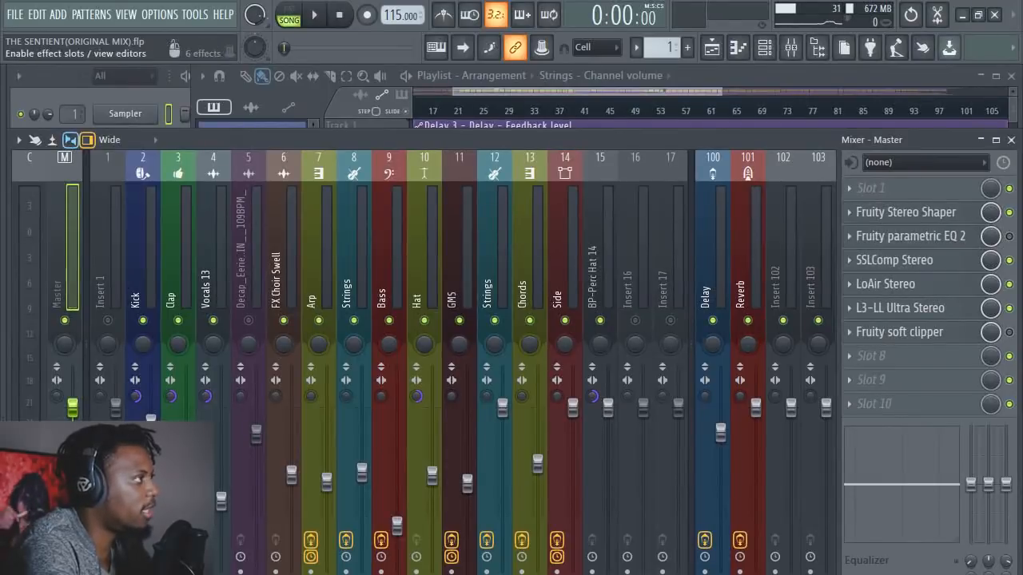
# Play the song with the existing master effects and check the level on the Master meter
pyautogui.click(721, 76)
pyautogui.click(591, 112)
pyautogui.press('space')
pyautogui.click(70, 264)
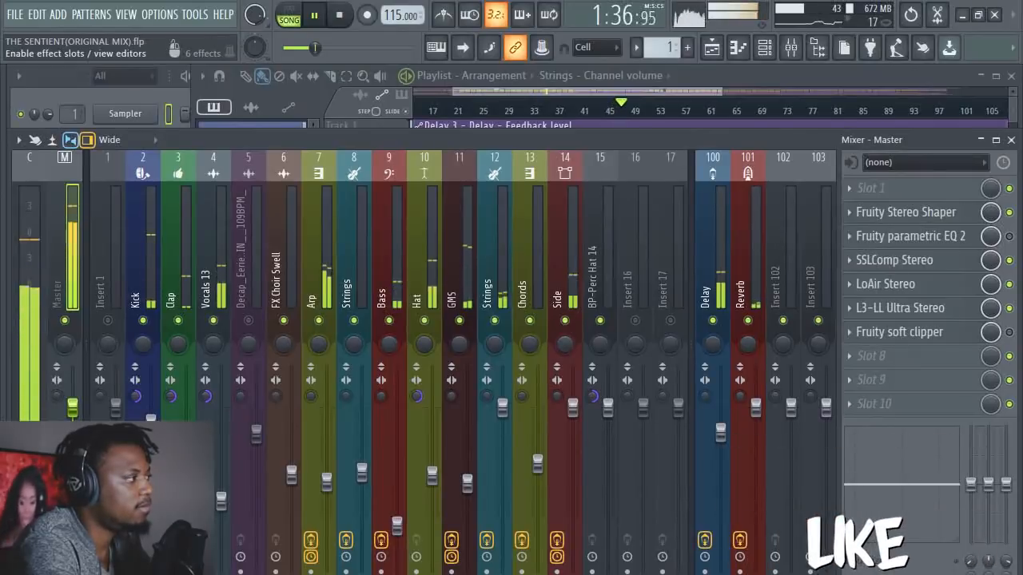
pyautogui.press('space')
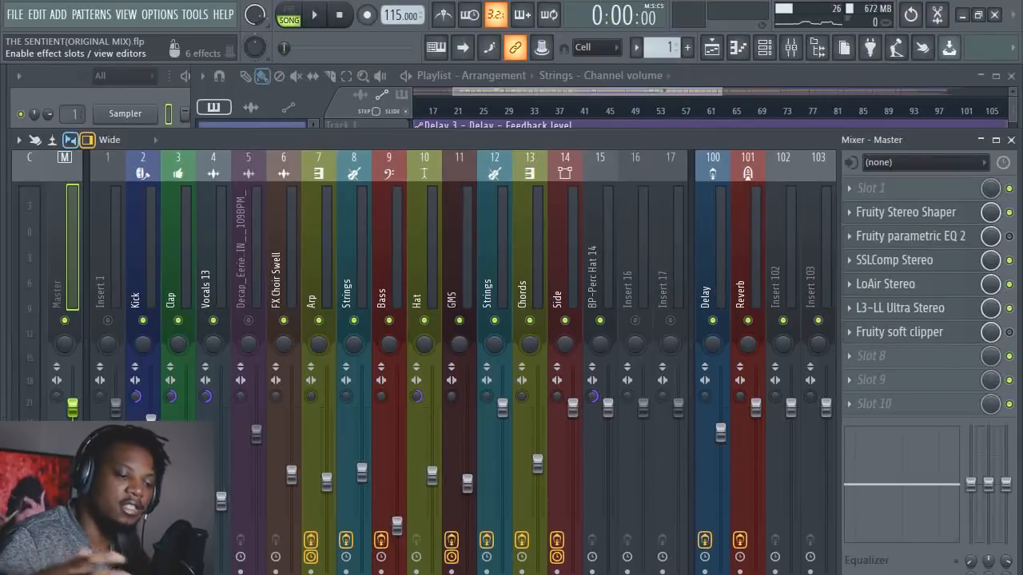
# Save the project as a new version
pyautogui.click(73, 229)
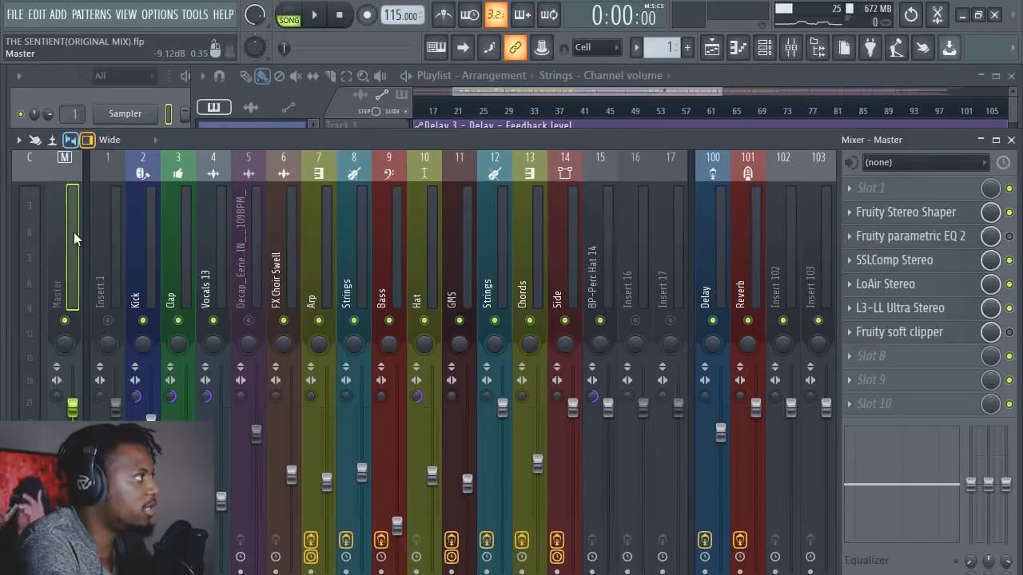
pyautogui.click(15, 14)
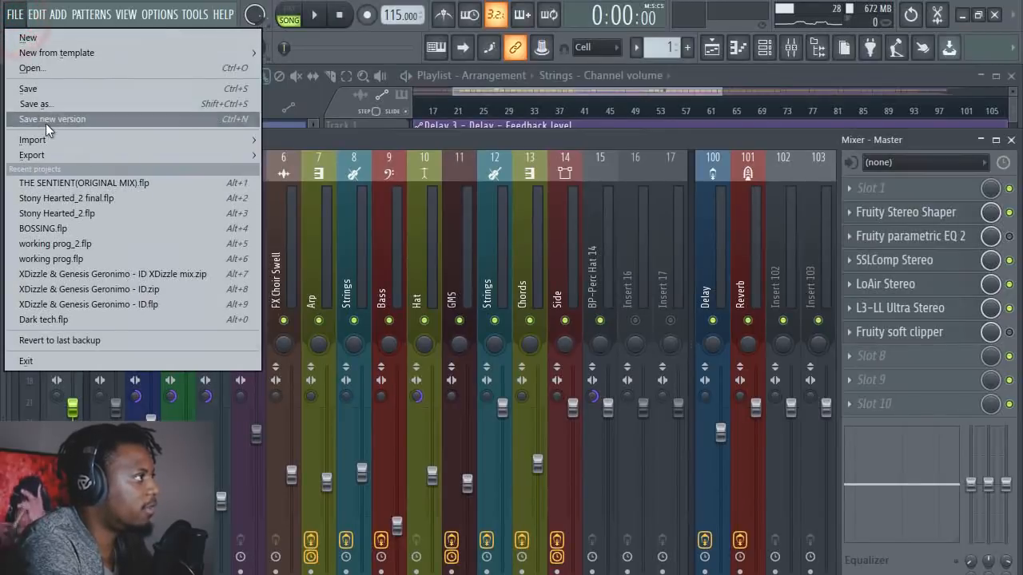
pyautogui.click(48, 119)
# Load the Default mixer track state on the Master track to clear its effect chain
pyautogui.click(67, 249)
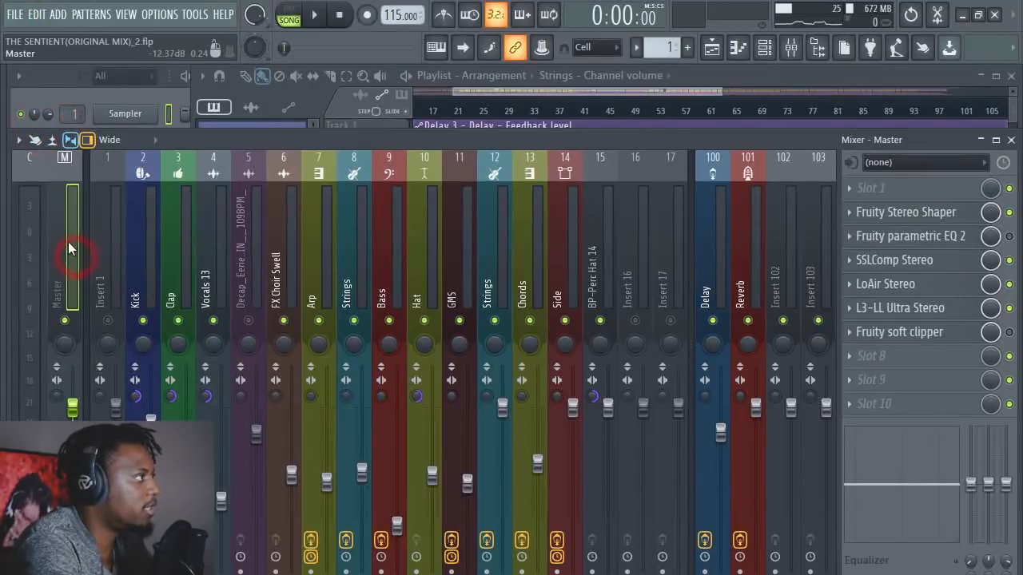
pyautogui.rightClick(69, 250)
pyautogui.moveTo(159, 223)
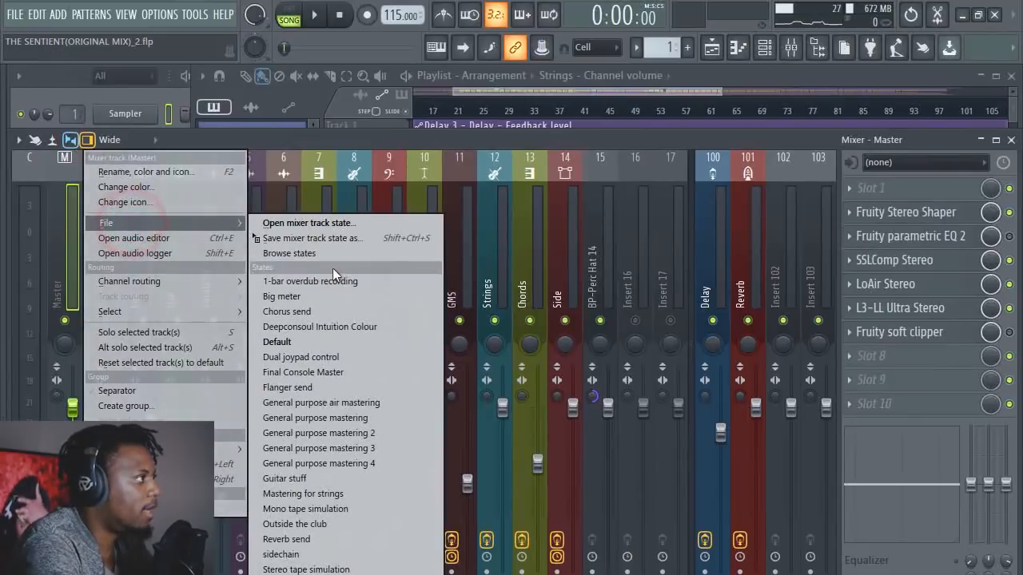
pyautogui.click(310, 341)
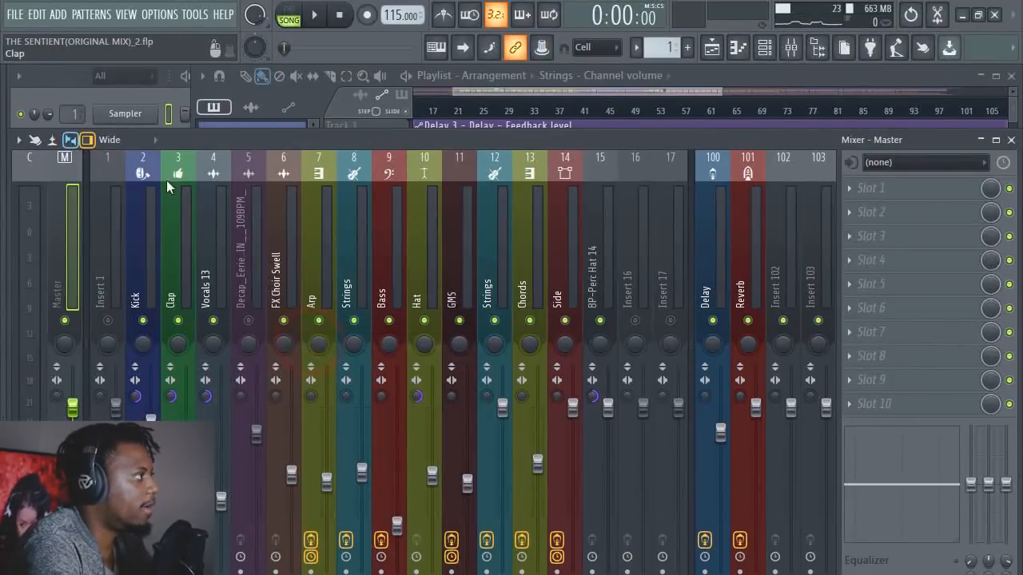
# Play the song without master effects and check the peak level on the Master meter
pyautogui.click(71, 232)
pyautogui.press('space')
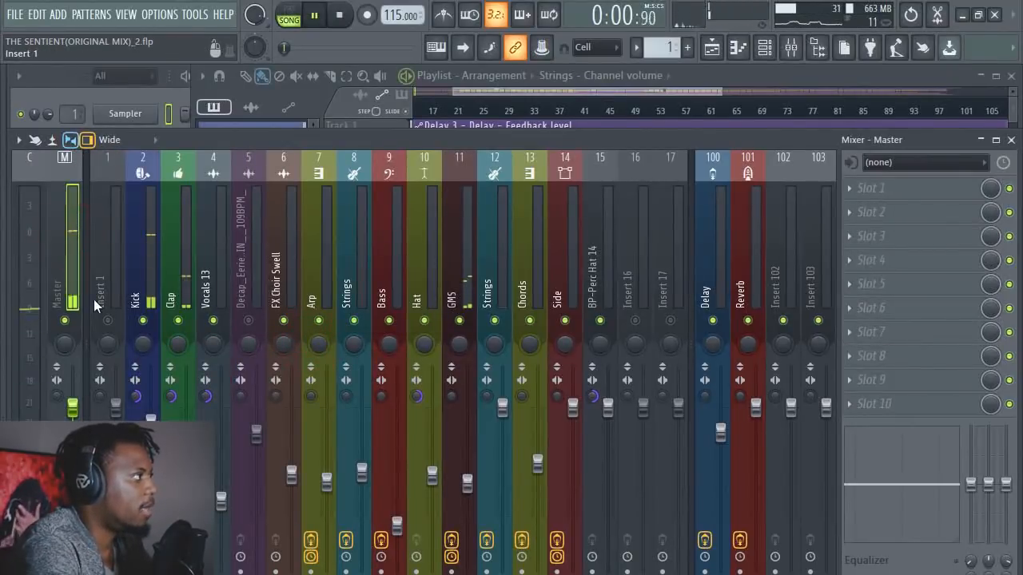
pyautogui.press('space')
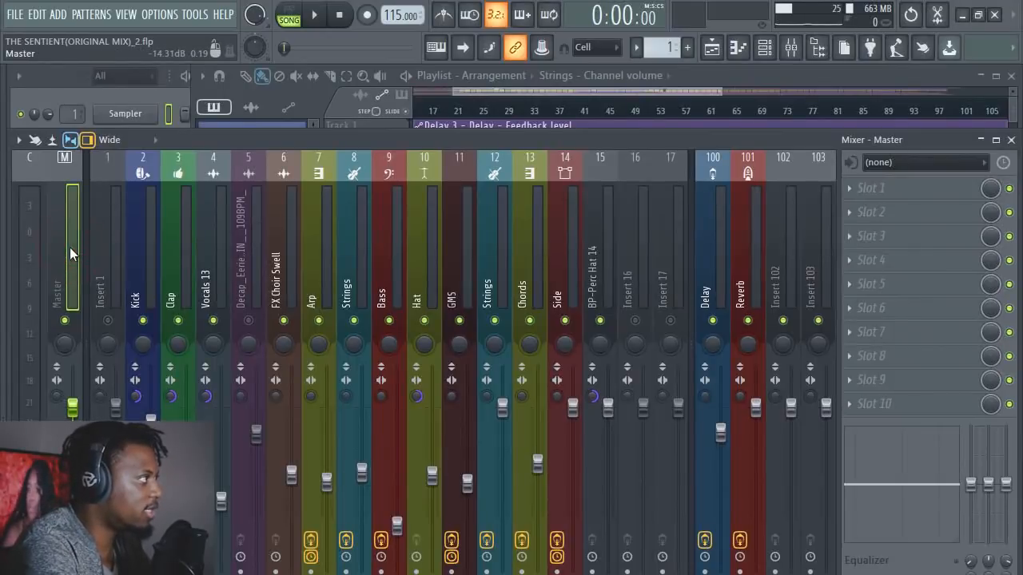
pyautogui.press('space')
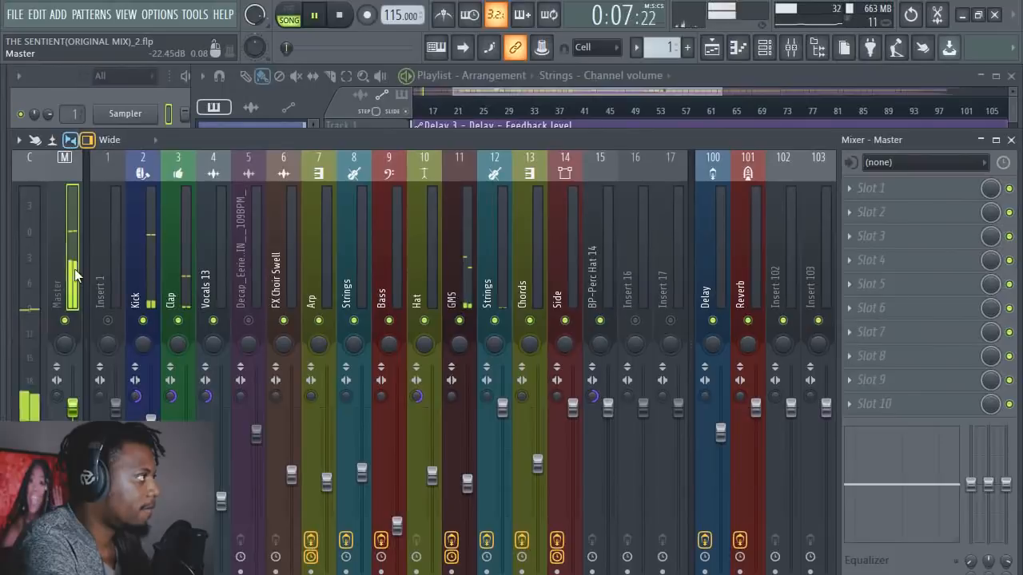
pyautogui.press('space')
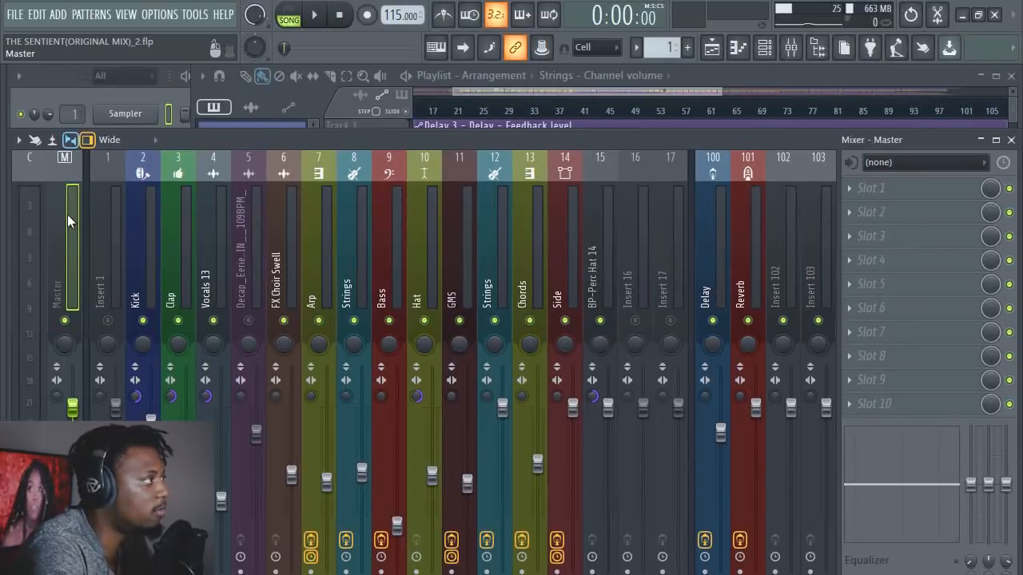
pyautogui.click(73, 236)
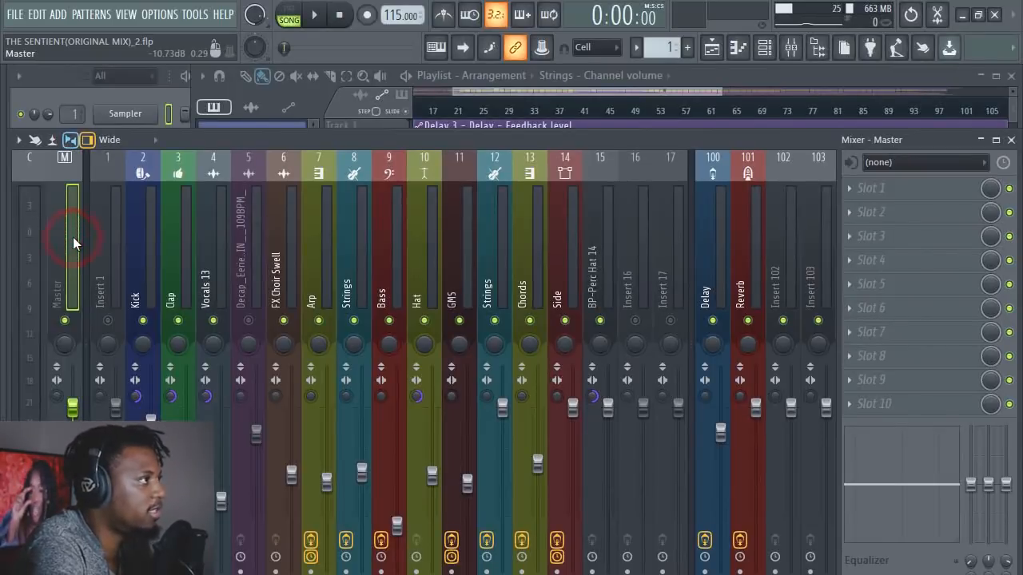
# Shrink the playlist track heights, mark the section from bar 41 to bar 57 and play it
pyautogui.click(717, 56)
pyautogui.moveTo(703, 110); pyautogui.dragTo(678, 125)
pyautogui.scroll(-3, 468, 293)
pyautogui.scroll(-6, 468, 293)
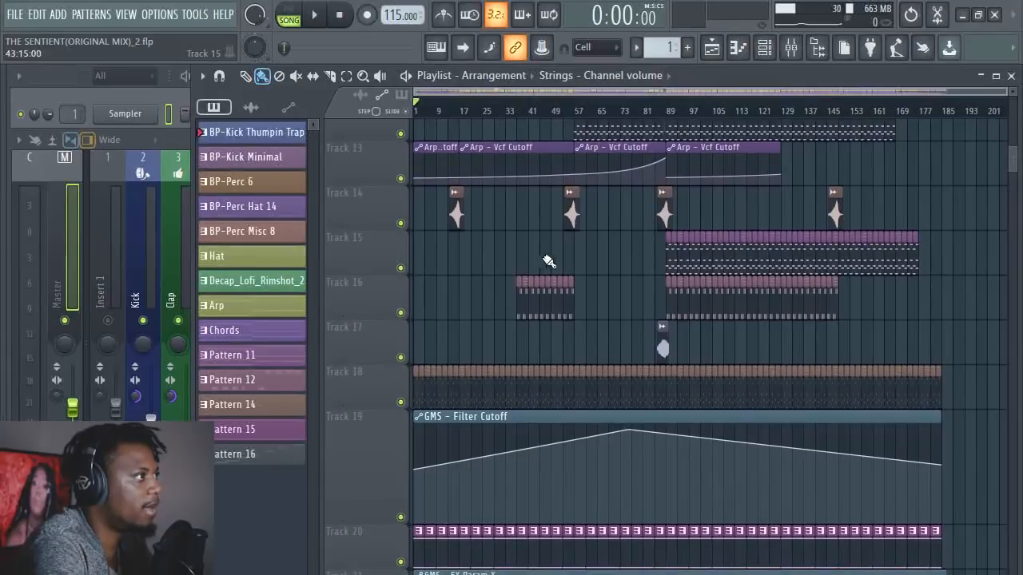
pyautogui.scroll(3, 668, 110)
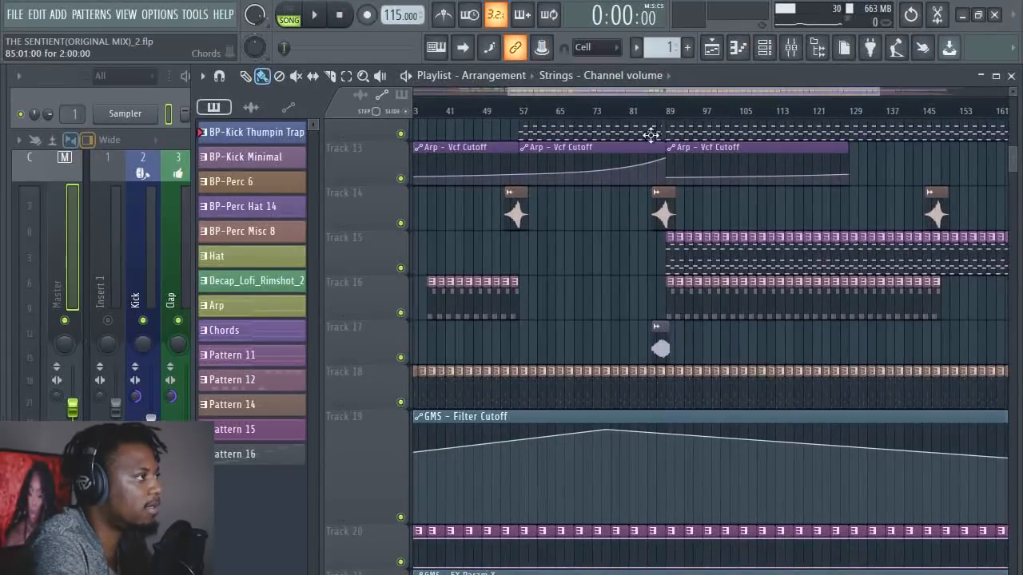
pyautogui.scroll(8, 651, 201)
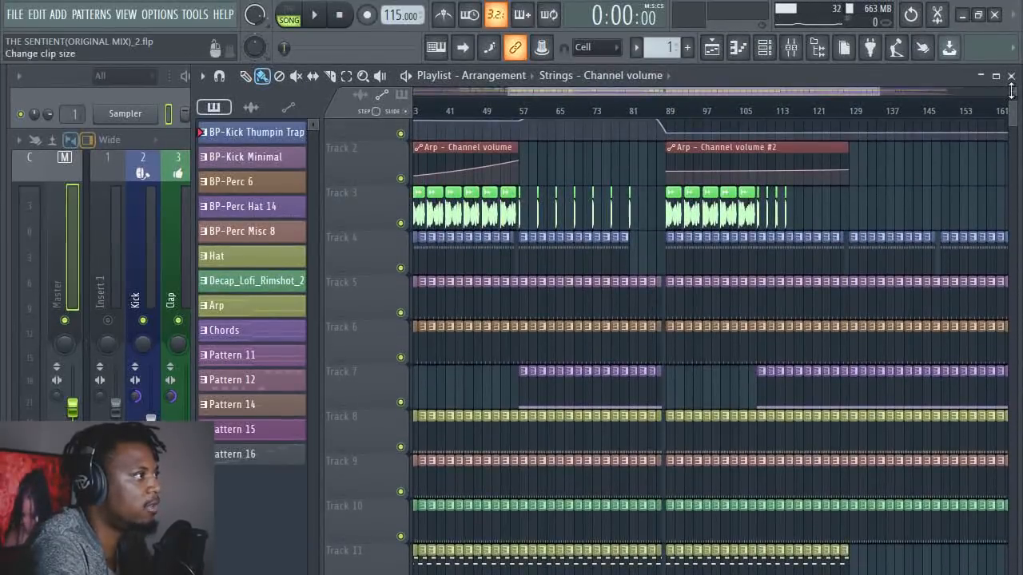
pyautogui.moveTo(1011, 91)
pyautogui.mouseDown()
pyautogui.moveTo(1011, 70)
pyautogui.moveTo(1012, 99)
pyautogui.mouseUp()
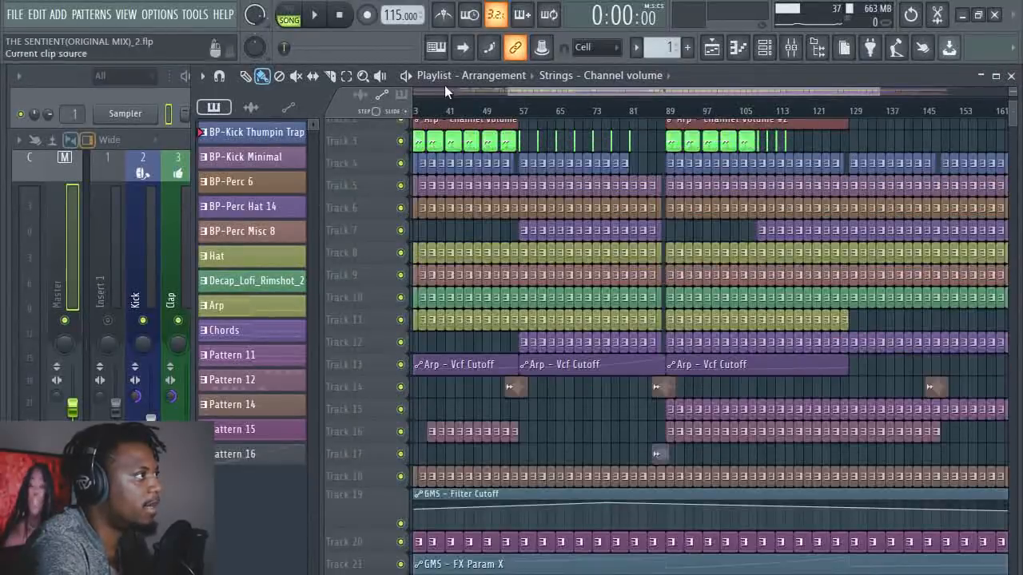
pyautogui.hscroll(-4, 541, 160)
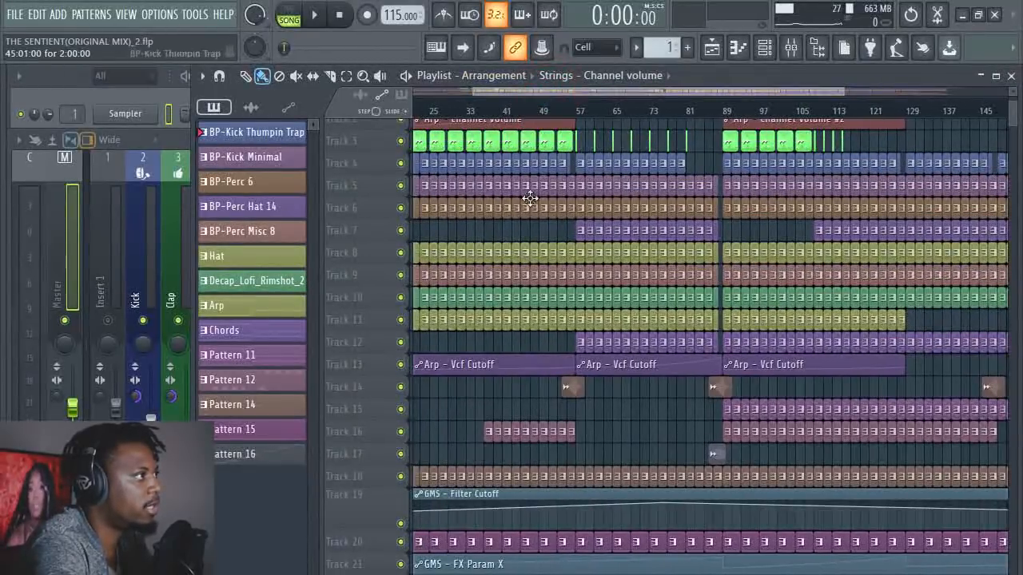
pyautogui.scroll(2, 527, 196)
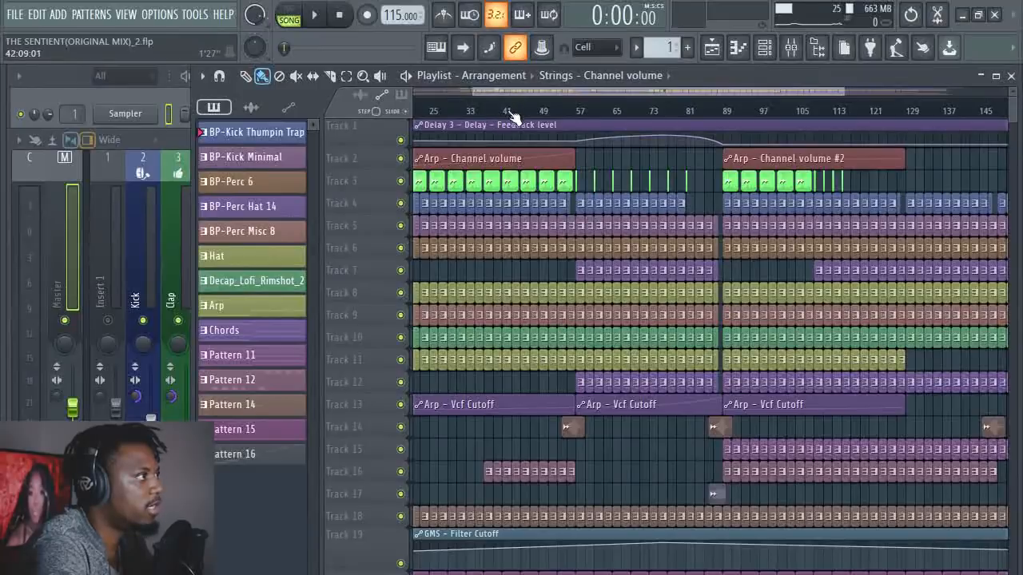
pyautogui.scroll(4, 515, 118)
pyautogui.moveTo(509, 118); pyautogui.dragTo(621, 120)
pyautogui.press('space')
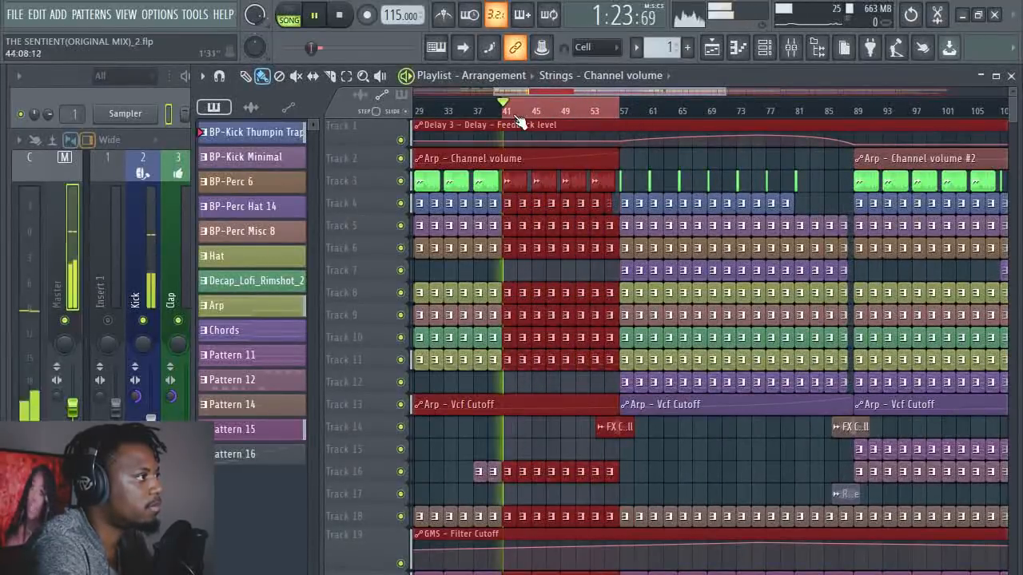
# Bring the mixer to the front, raise its window, and check the Master level during playback before stopping
pyautogui.scroll(2, 527, 118)
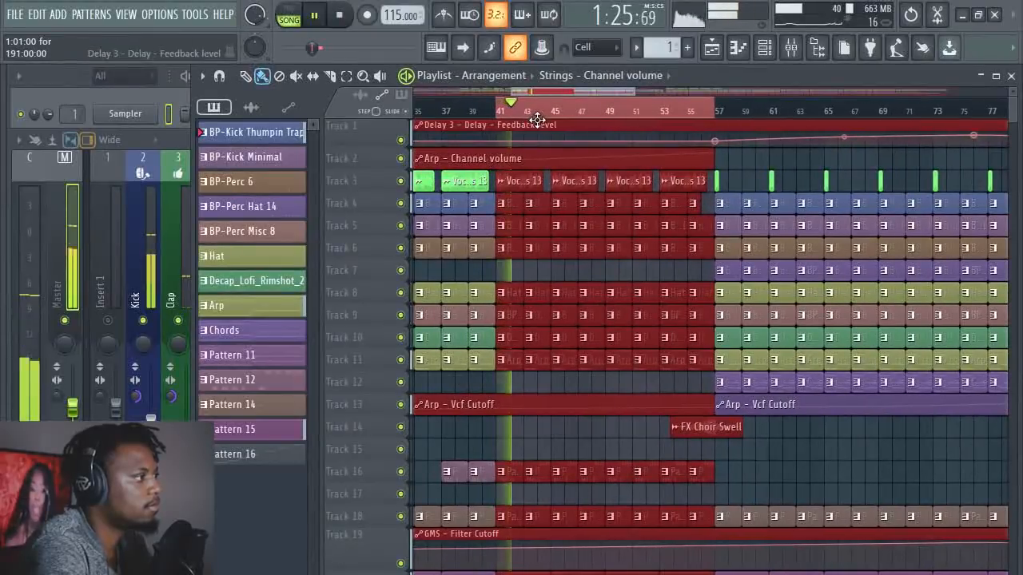
pyautogui.scroll(-4, 537, 119)
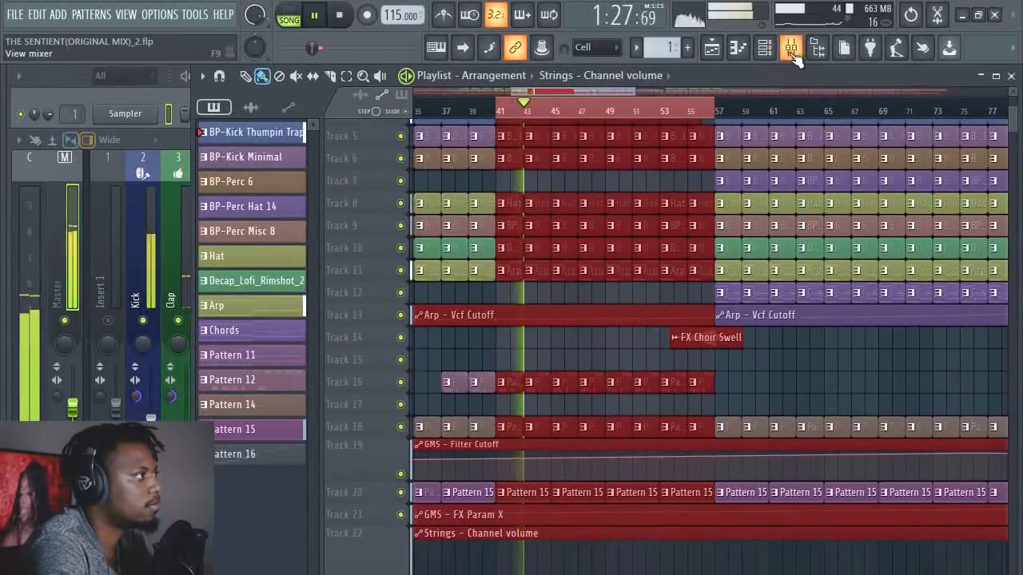
pyautogui.click(791, 51)
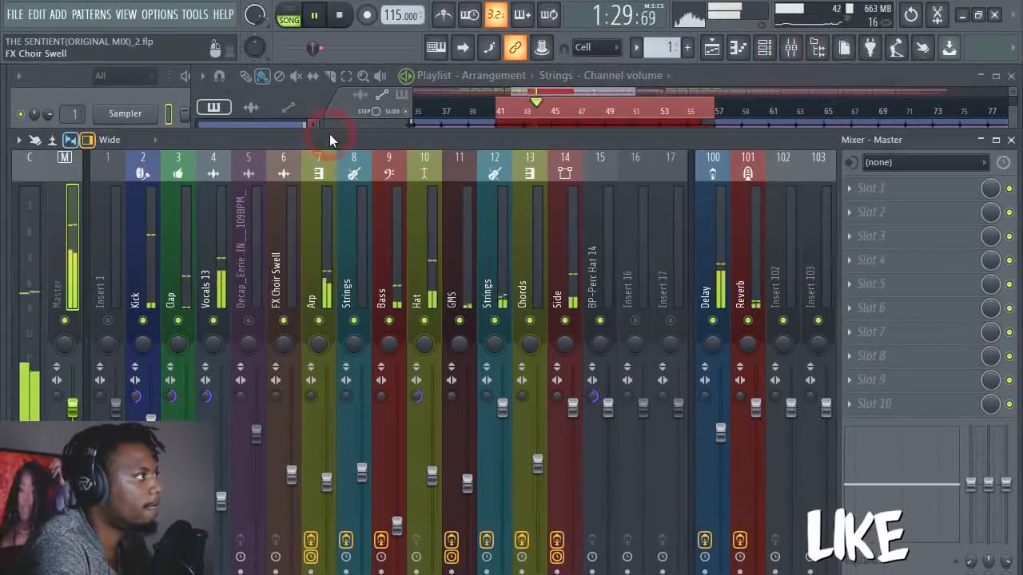
pyautogui.moveTo(329, 134); pyautogui.dragTo(333, 84)
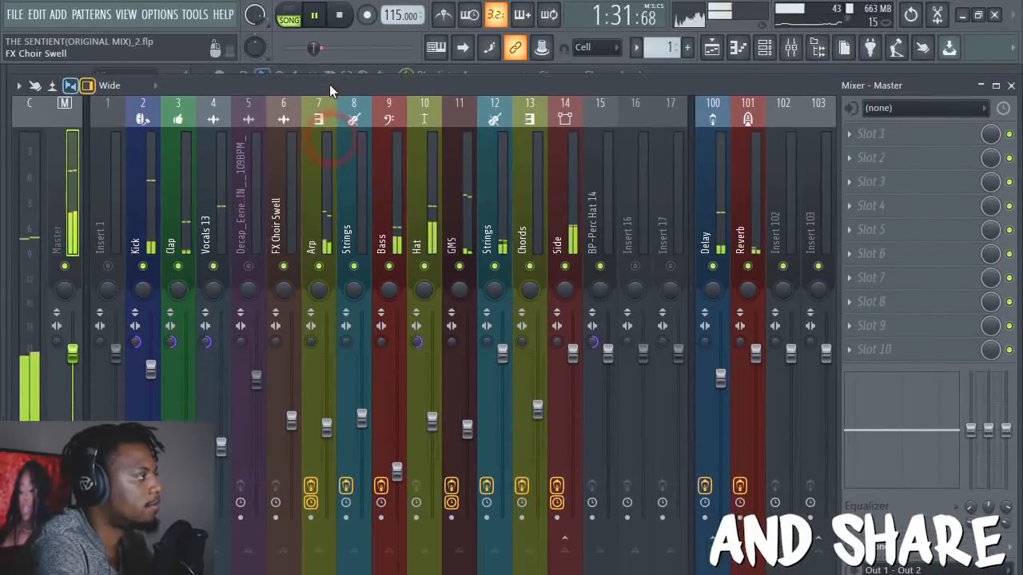
pyautogui.click(68, 210)
pyautogui.press('space')
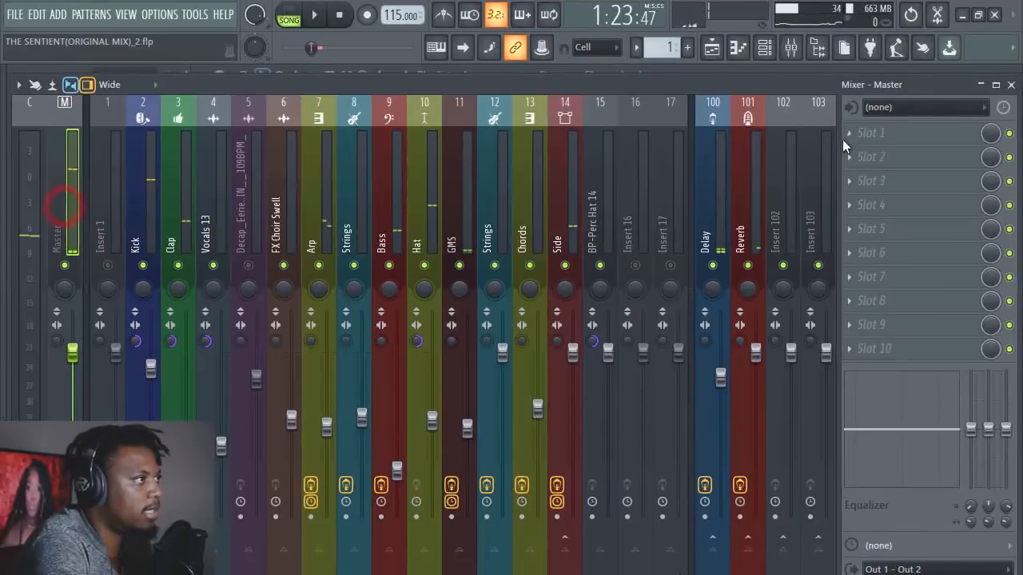
# Add Fruity Parametric EQ 2 to Slot 2 of the Master track and reposition its window
pyautogui.click(888, 160)
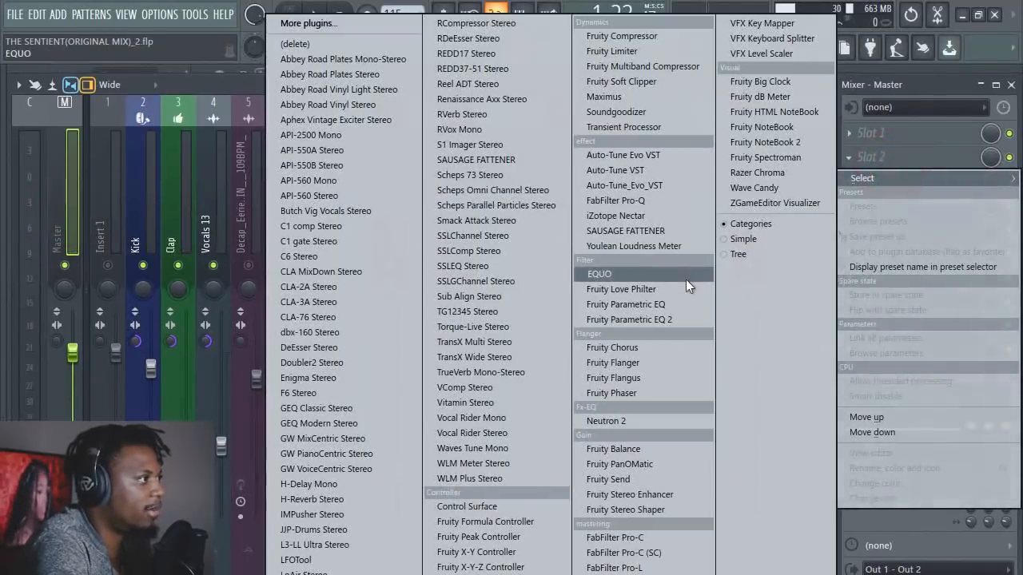
pyautogui.click(673, 318)
pyautogui.moveTo(406, 217); pyautogui.dragTo(583, 194)
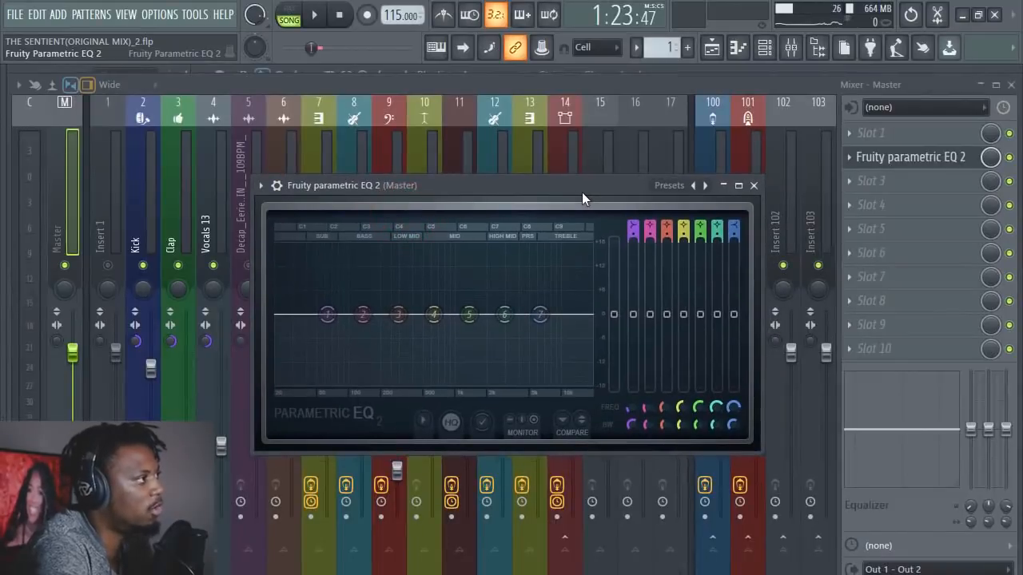
pyautogui.moveTo(577, 186); pyautogui.dragTo(603, 142)
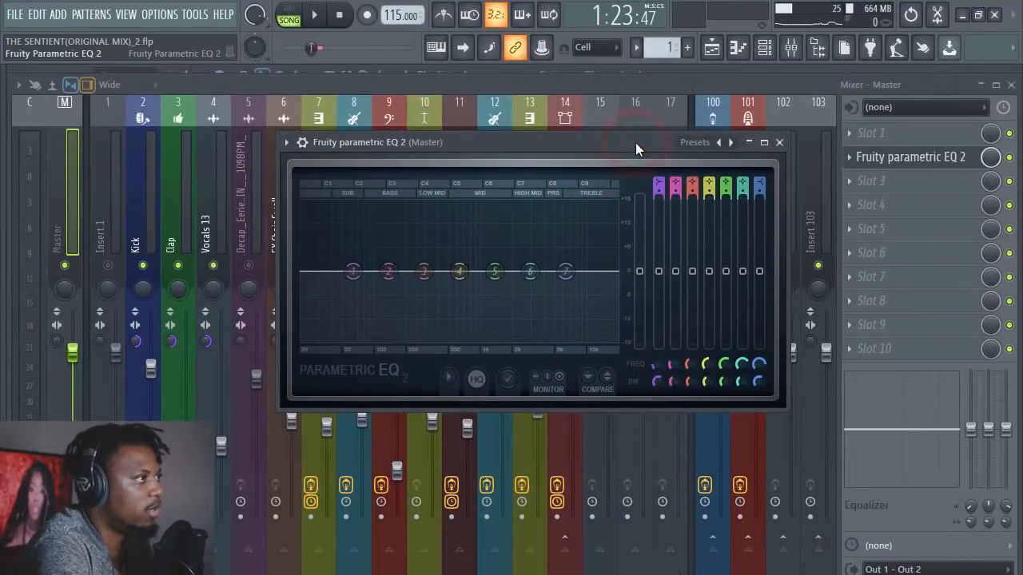
# Try the equalizer's 40Hz + 18kHz cut preset, and replace it with the 20Hz + 18kHz cut preset
pyautogui.rightClick(723, 145)
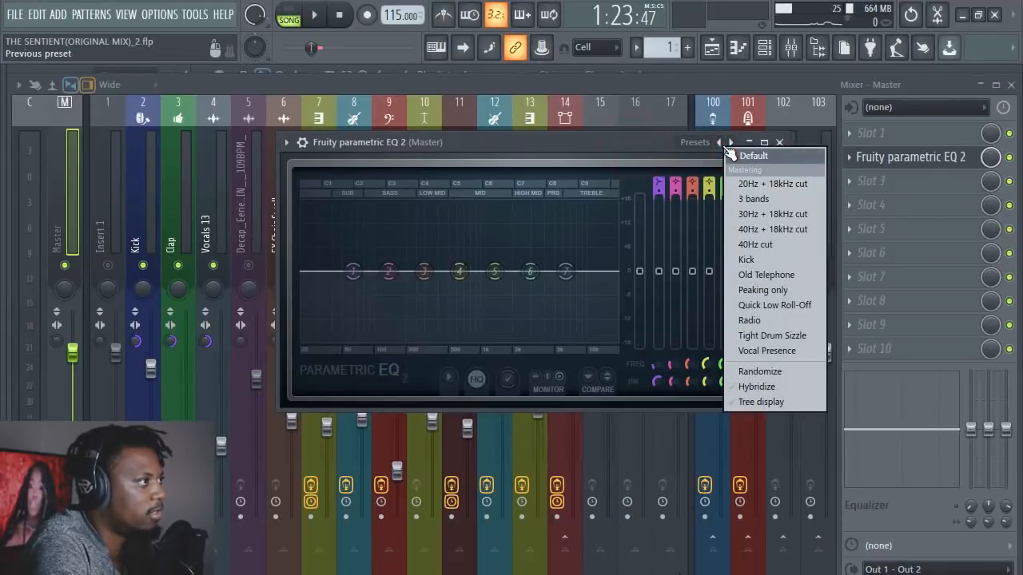
pyautogui.click(780, 230)
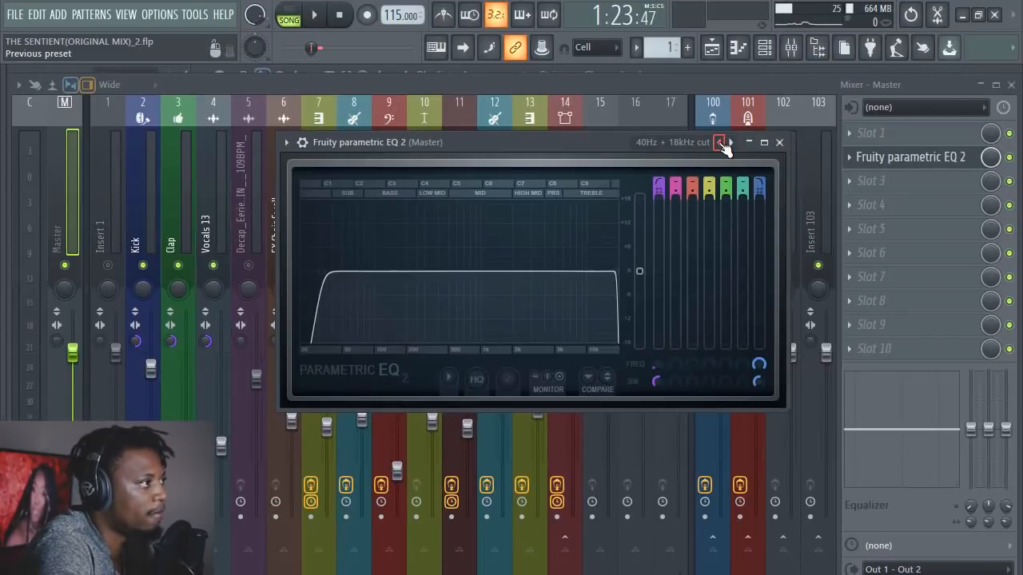
pyautogui.click(721, 144)
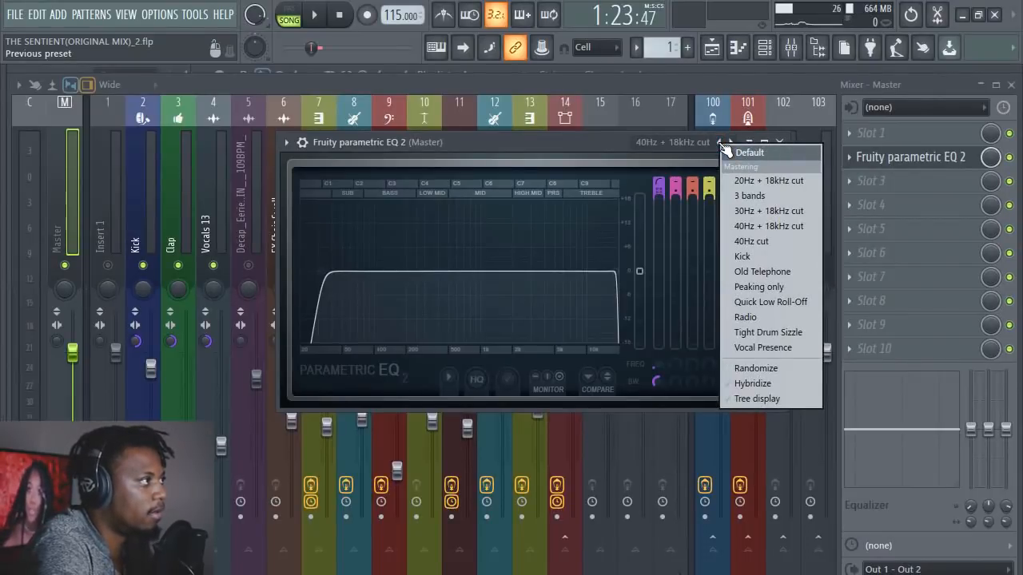
pyautogui.click(723, 150)
pyautogui.click(720, 151)
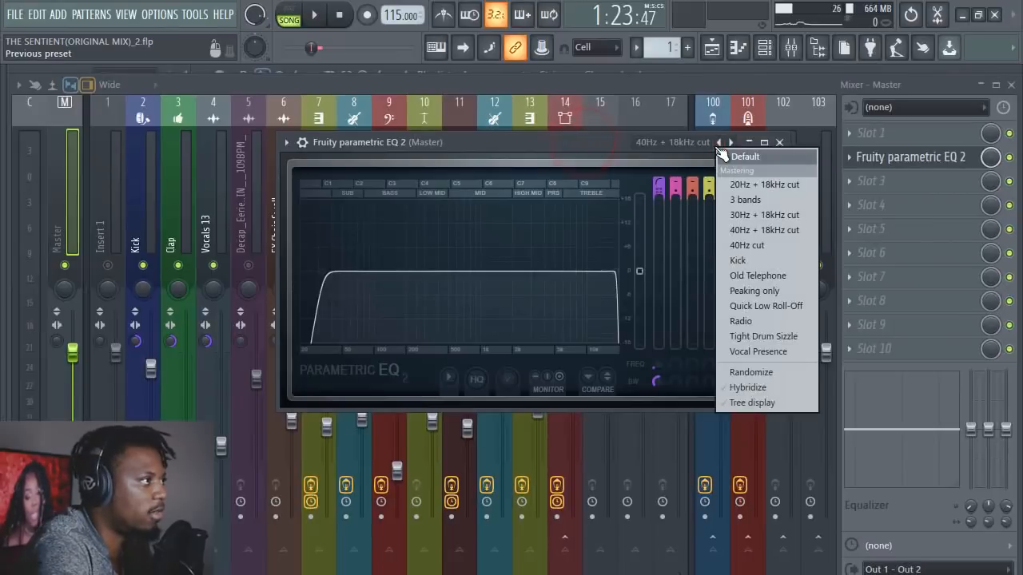
pyautogui.click(777, 185)
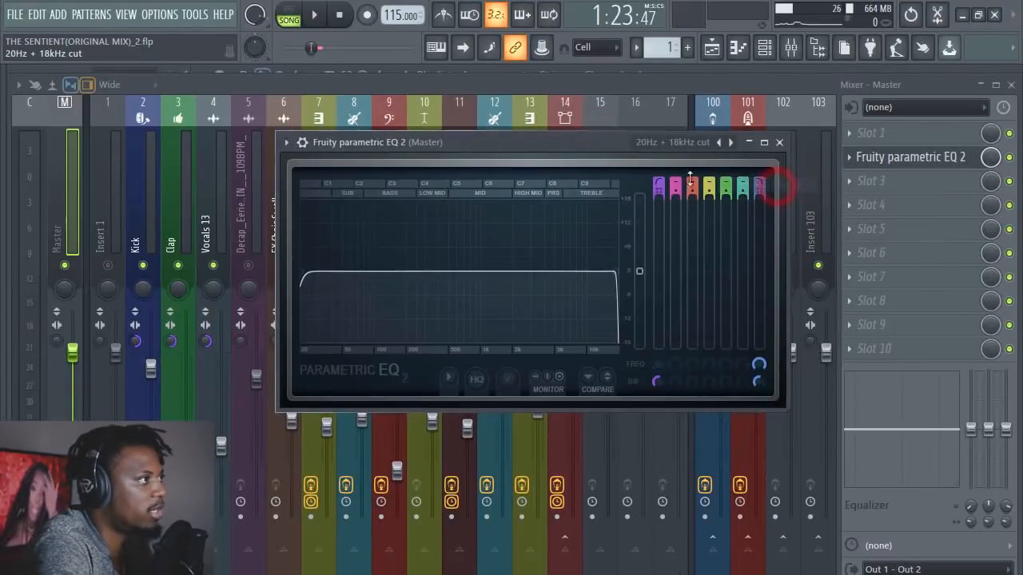
# Review the equalizer's preset list without changing the preset, and close the Fruity Parametric EQ 2 window
pyautogui.click(719, 144)
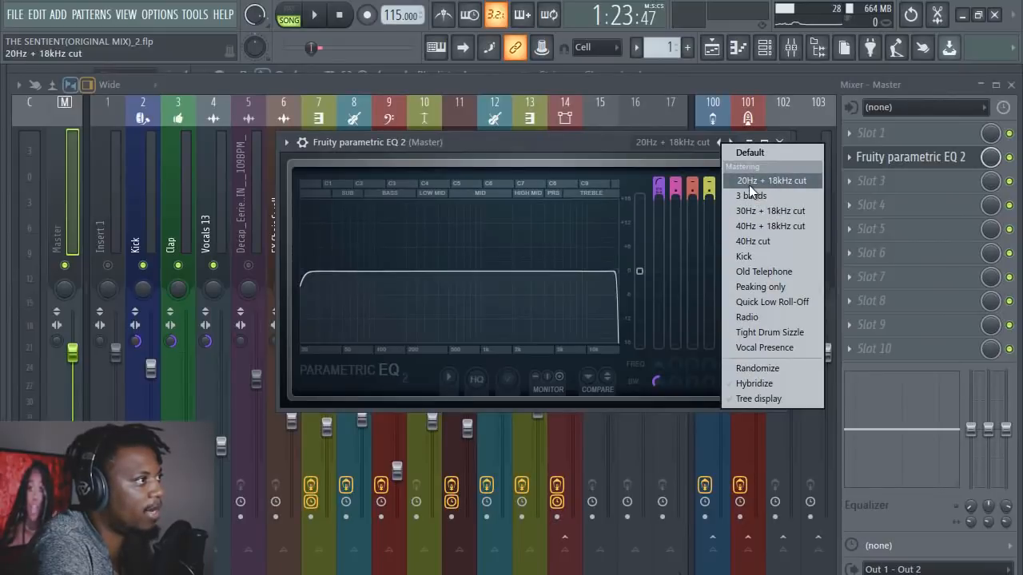
pyautogui.click(603, 142)
pyautogui.moveTo(597, 147); pyautogui.dragTo(622, 215)
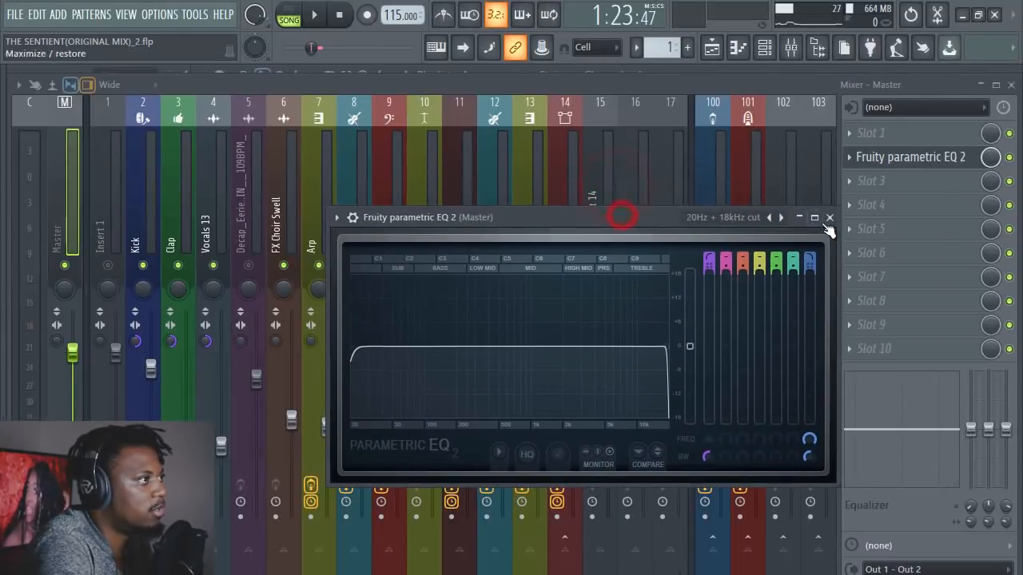
pyautogui.click(829, 217)
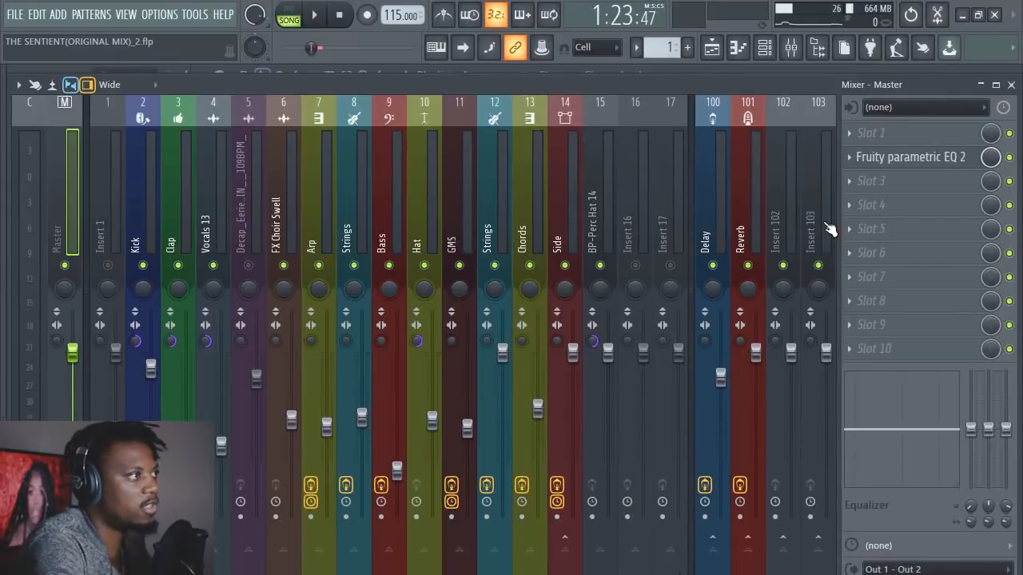
# Inspect the cut curve of the equalizer in Slot 2, close its window, and shift the mixer window slightly upward
pyautogui.click(940, 158)
pyautogui.click(934, 155)
pyautogui.click(933, 155)
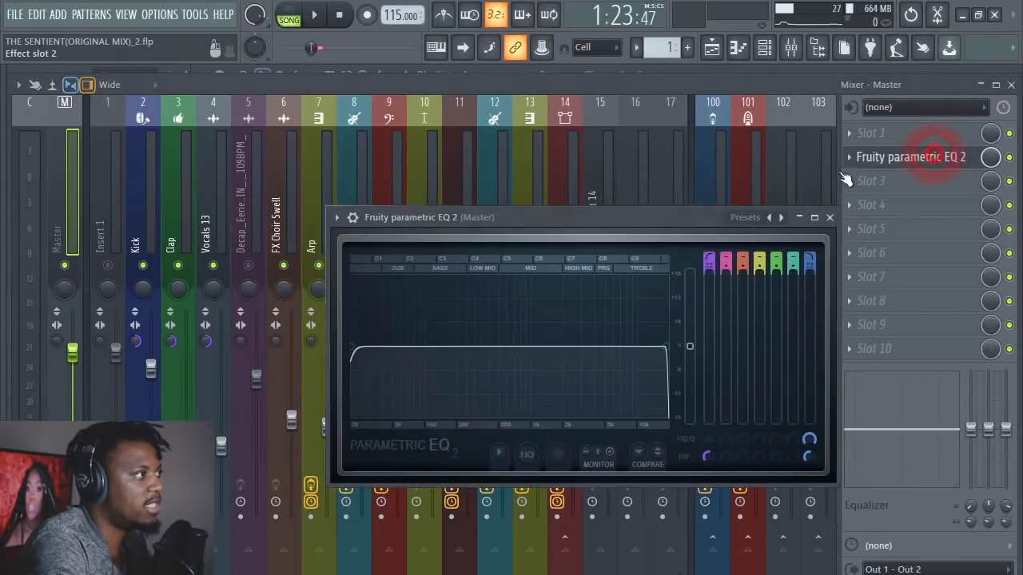
pyautogui.moveTo(506, 218); pyautogui.dragTo(603, 213)
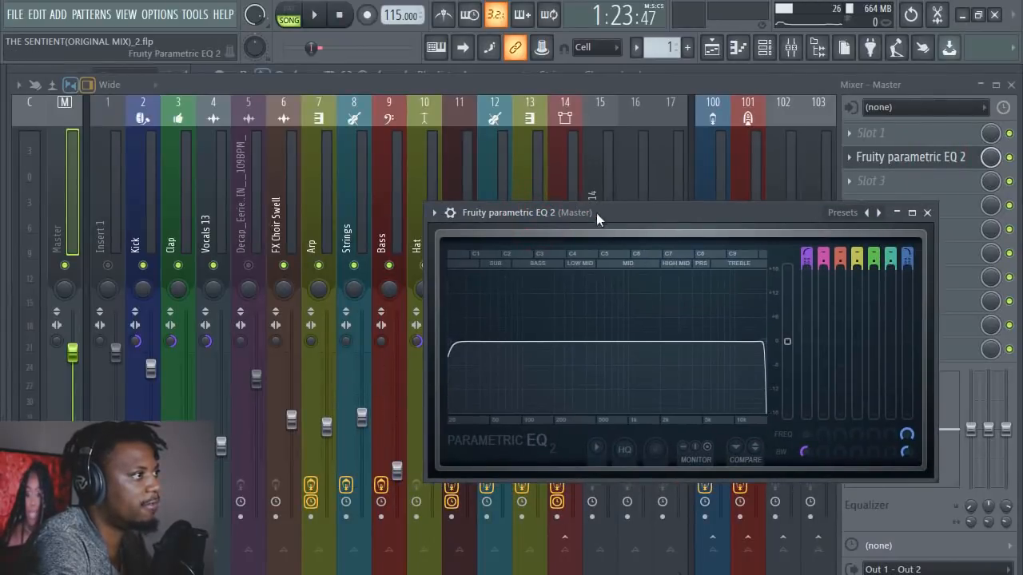
pyautogui.moveTo(609, 212); pyautogui.dragTo(478, 201)
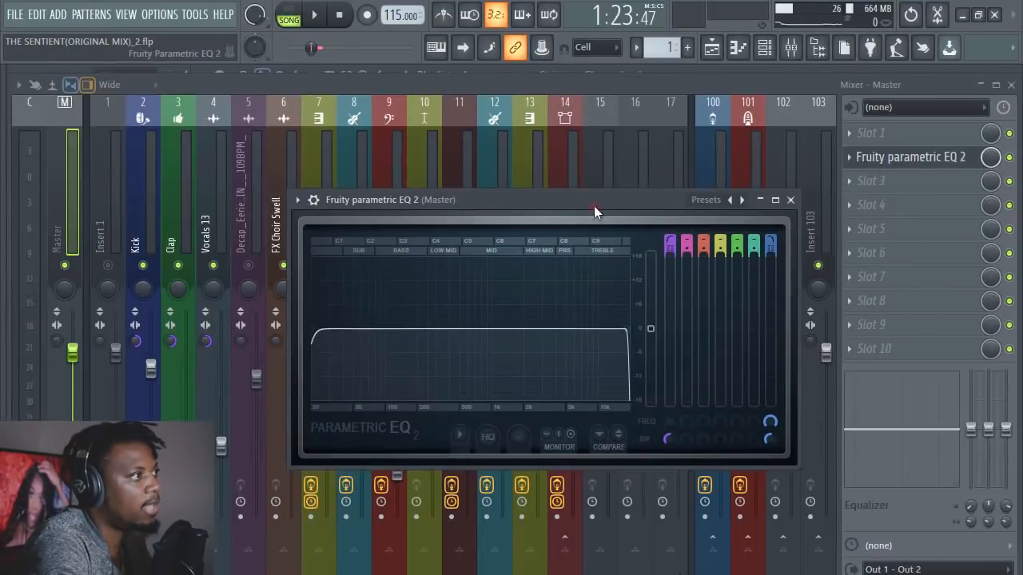
pyautogui.click(790, 200)
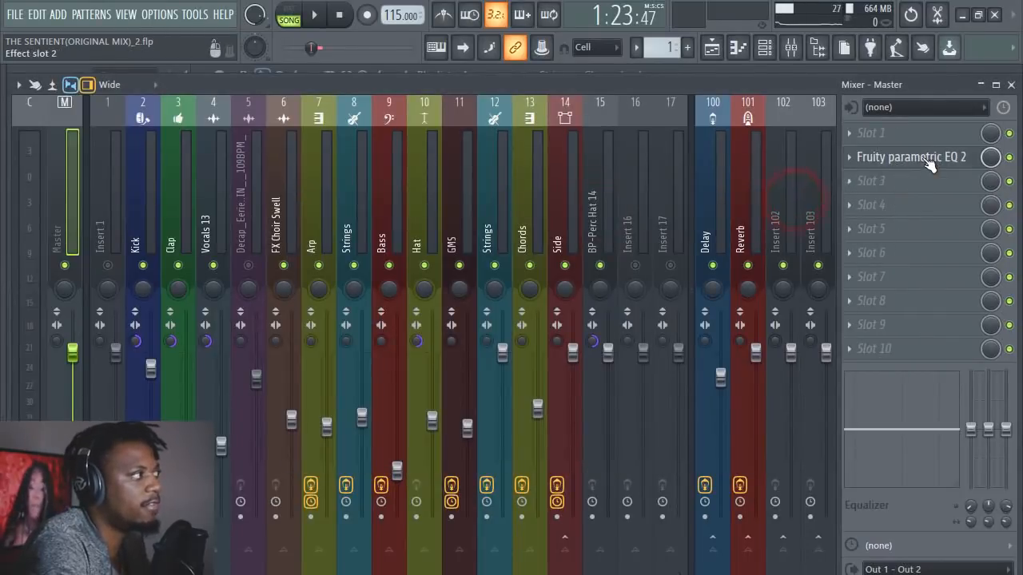
pyautogui.click(72, 204)
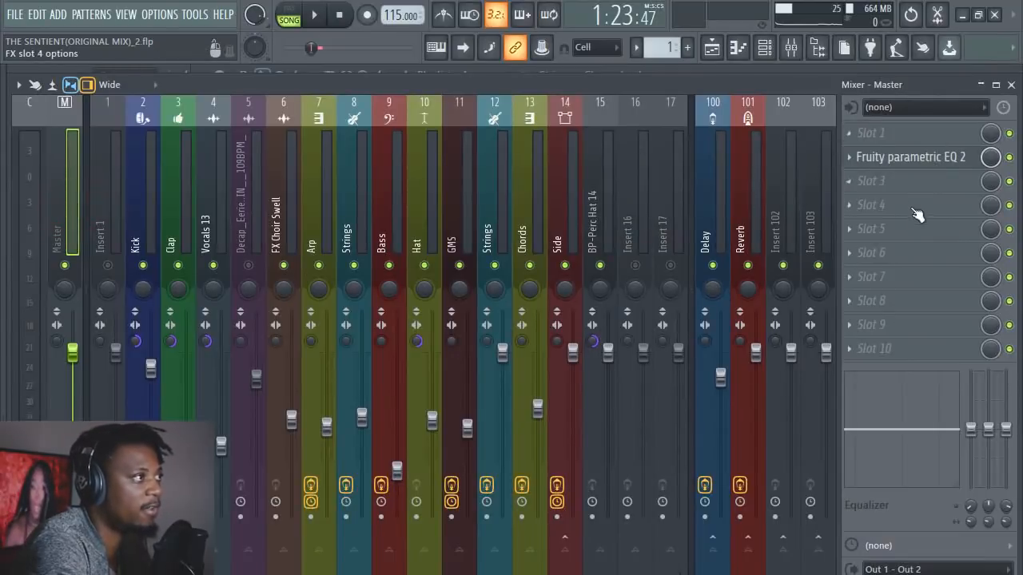
pyautogui.moveTo(942, 76)
pyautogui.mouseDown()
pyautogui.moveTo(933, 82)
pyautogui.moveTo(938, 71)
pyautogui.mouseUp()
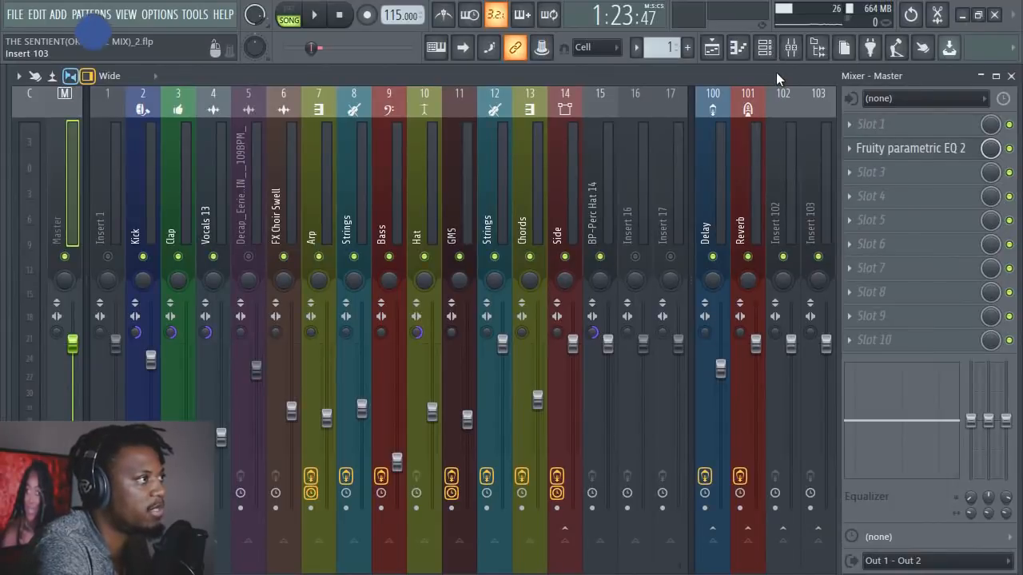
pyautogui.click(932, 156)
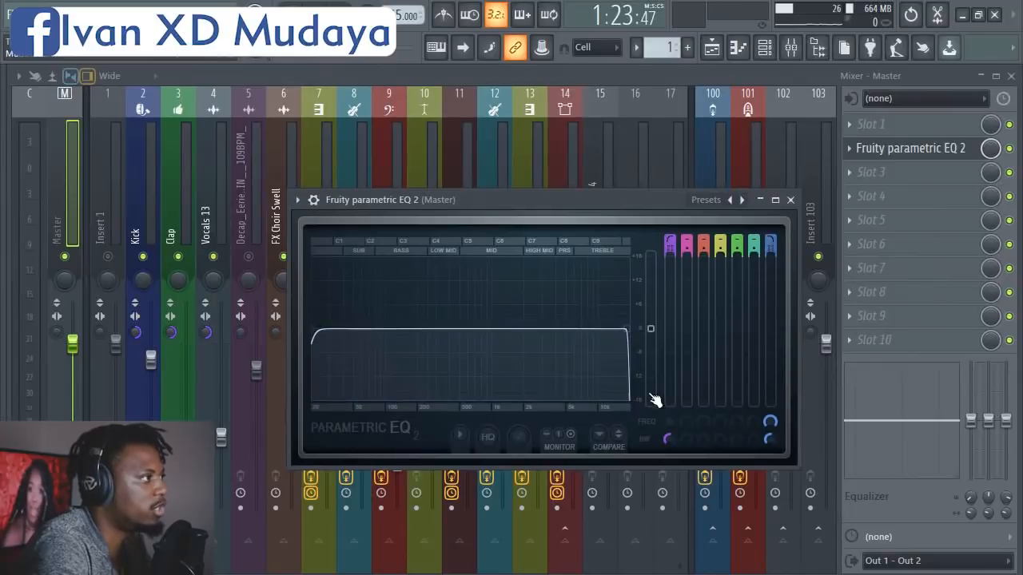
pyautogui.click(790, 201)
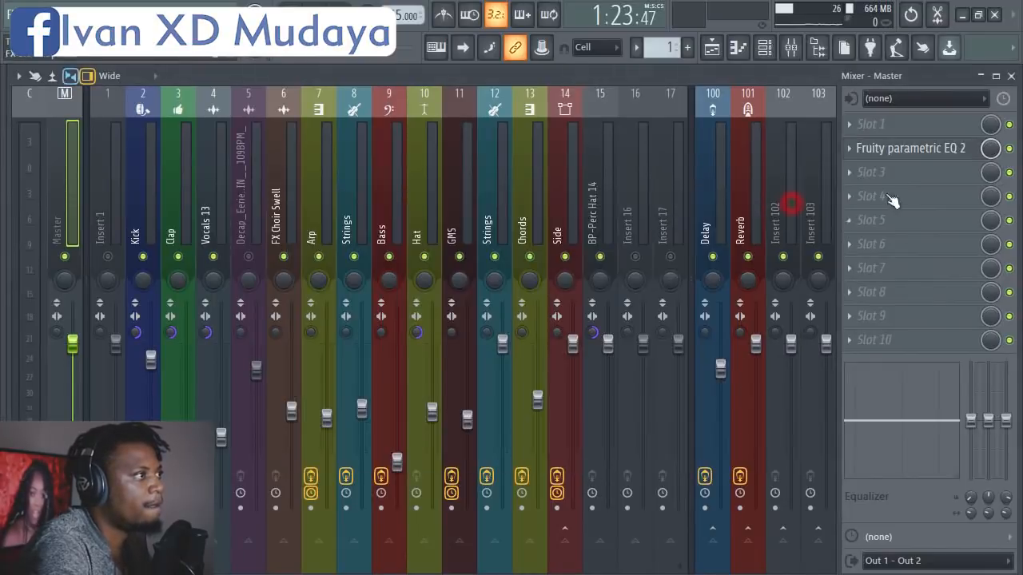
# Add a second Fruity Parametric EQ 2 in Slot 3 of the Master track, reposition its window, and start song playback
pyautogui.click(927, 175)
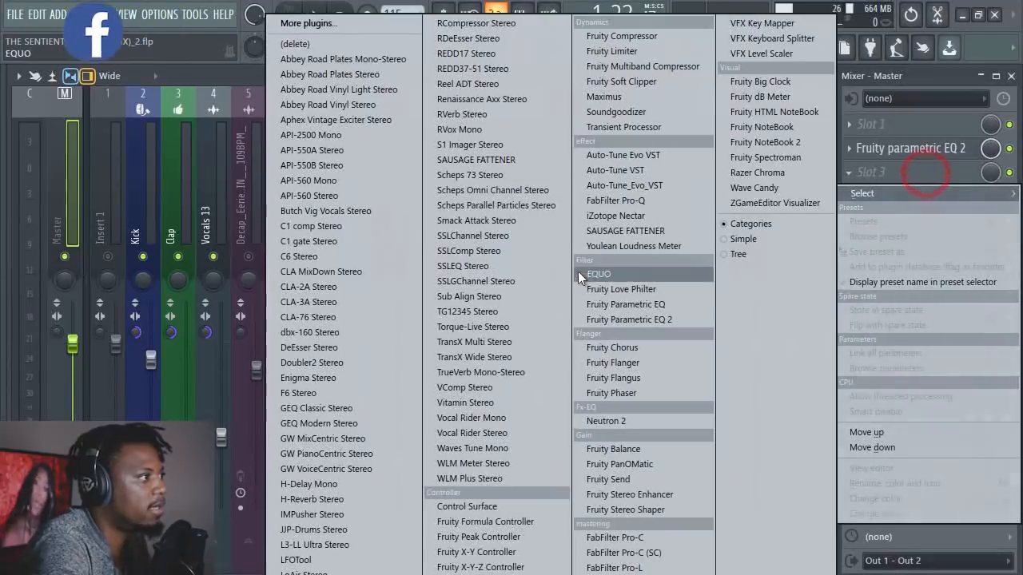
pyautogui.click(662, 319)
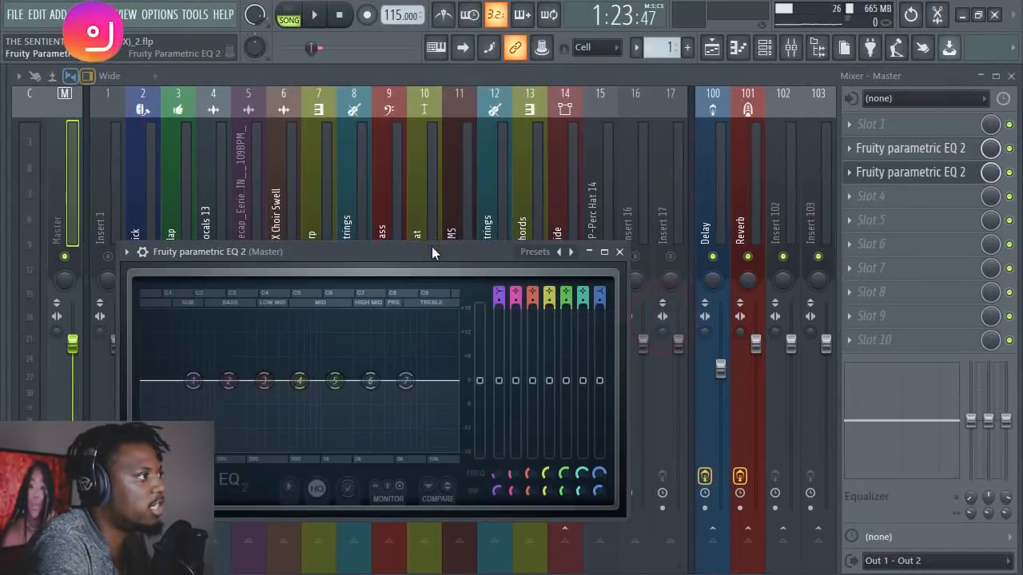
pyautogui.moveTo(433, 254); pyautogui.dragTo(573, 164)
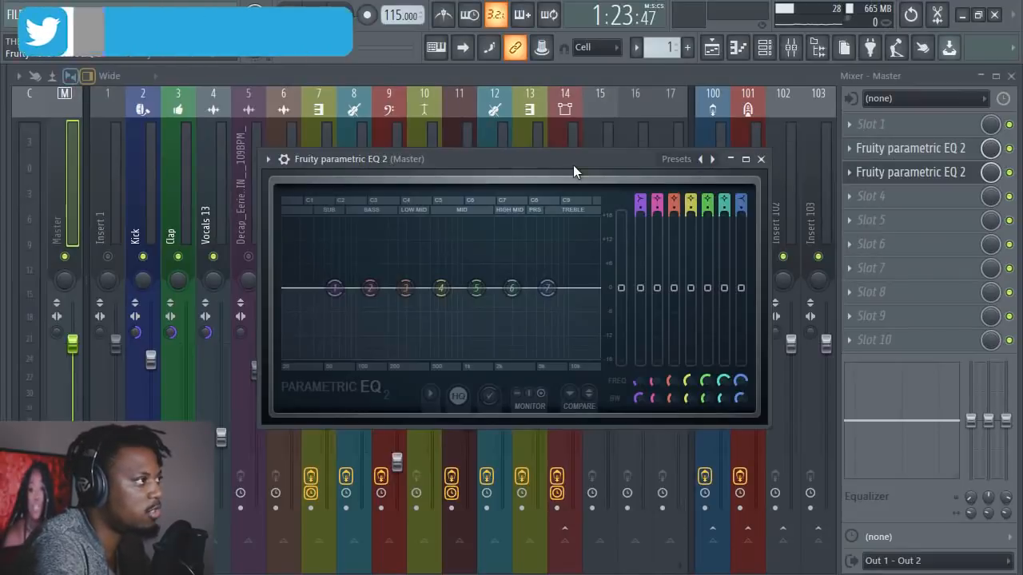
pyautogui.click(560, 161)
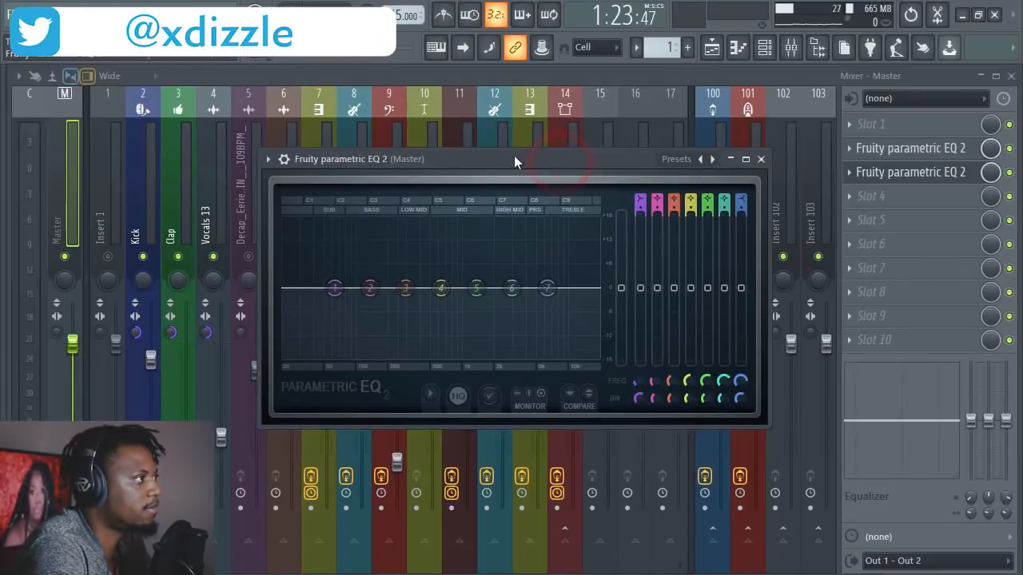
pyautogui.press('space')
pyautogui.moveTo(515, 158); pyautogui.dragTo(617, 176)
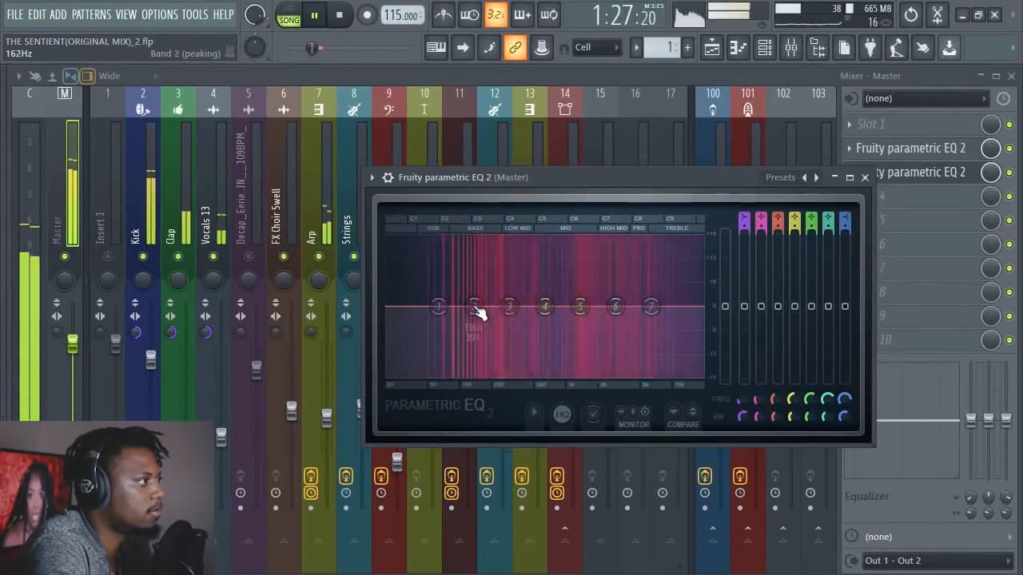
# Sweep narrow boosts on bands 2 and 3 of the Slot 3 equalizer, and lower both into slight cuts, with band 2 at about 154 Hz
pyautogui.moveTo(473, 306); pyautogui.dragTo(459, 240)
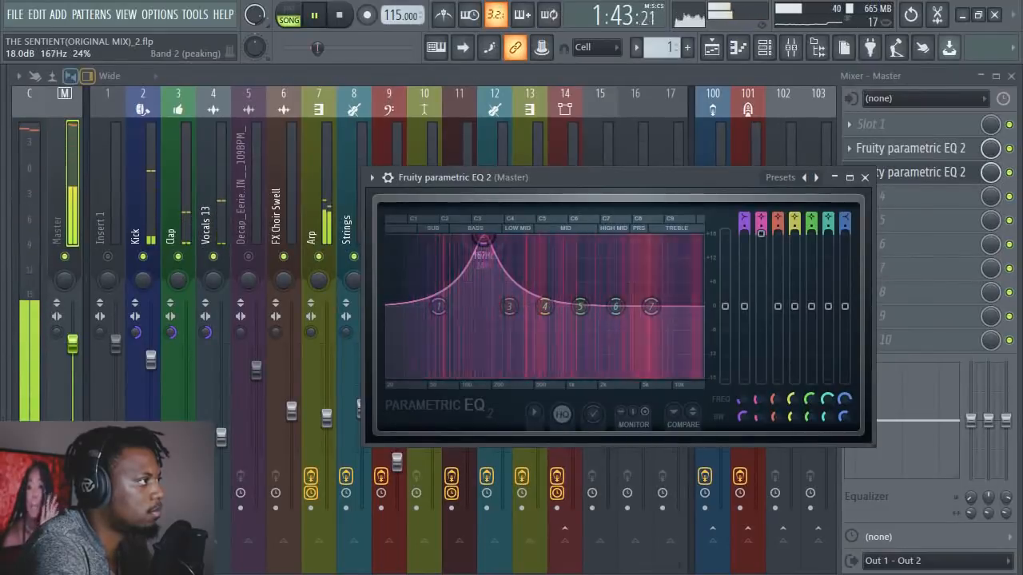
pyautogui.scroll(-8, 481, 240)
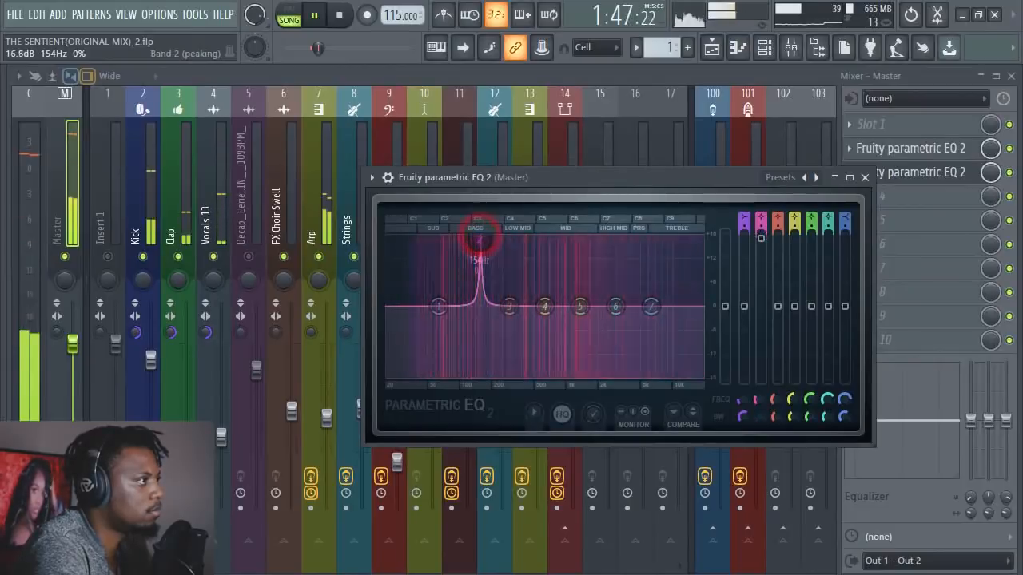
pyautogui.moveTo(760, 233); pyautogui.dragTo(761, 319)
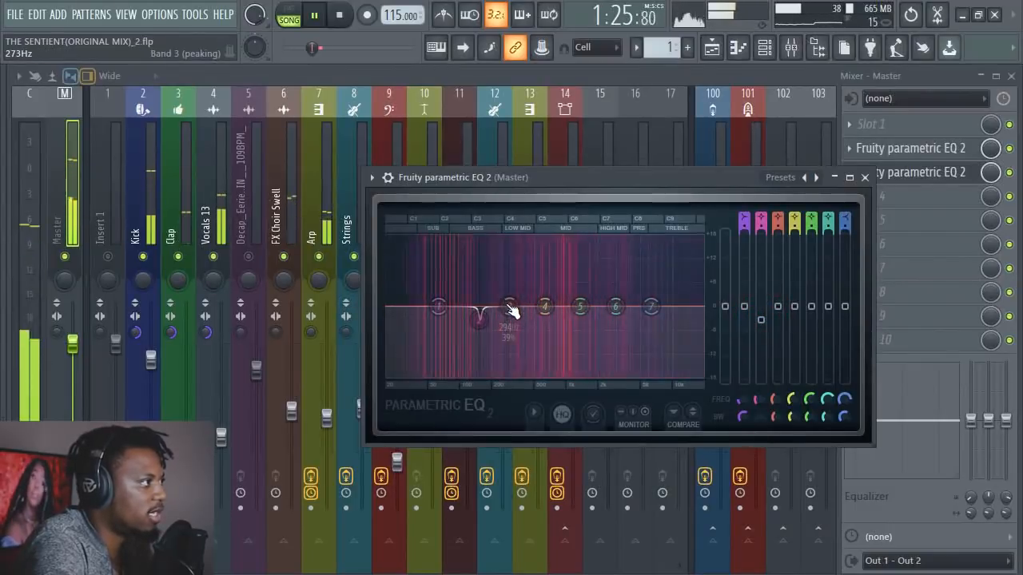
pyautogui.moveTo(515, 311); pyautogui.dragTo(509, 241)
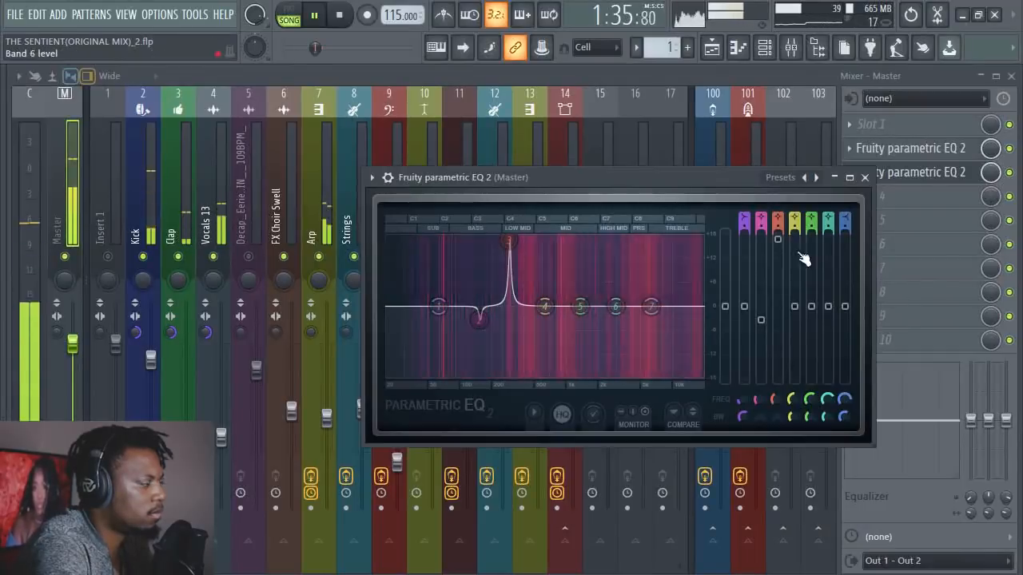
pyautogui.moveTo(777, 238); pyautogui.dragTo(777, 320)
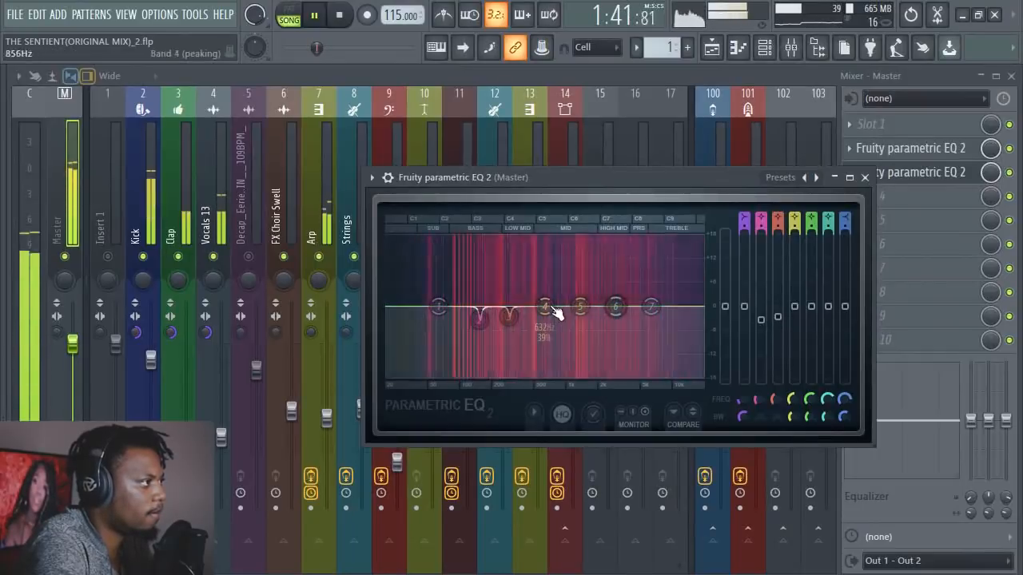
# Sweep a narrow band 4 boost to about 624 Hz at 0% bandwidth, lower it into a small cut, check it during playback, and stop
pyautogui.moveTo(545, 306); pyautogui.dragTo(545, 236)
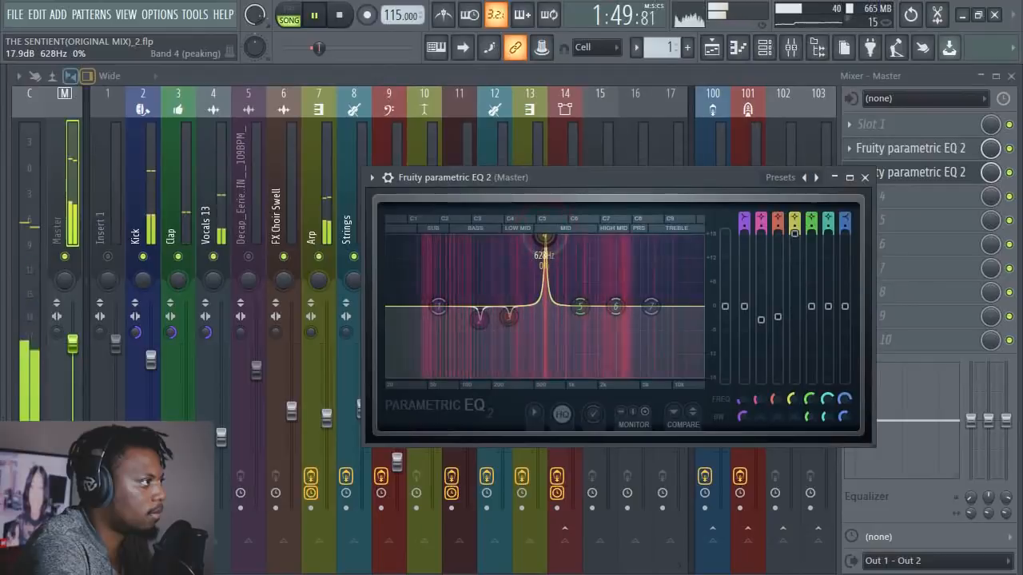
pyautogui.press('space')
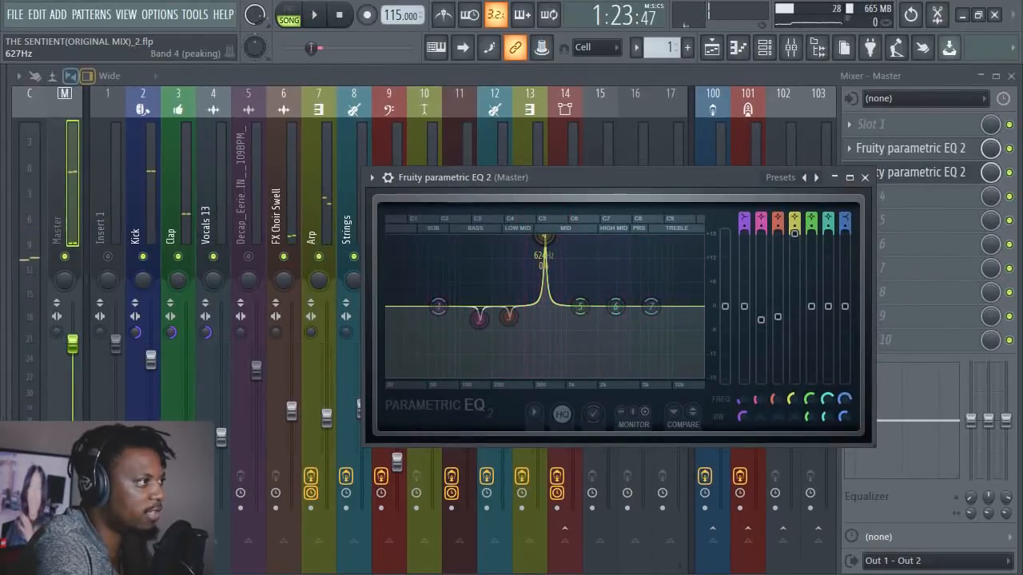
pyautogui.moveTo(799, 240); pyautogui.dragTo(794, 327)
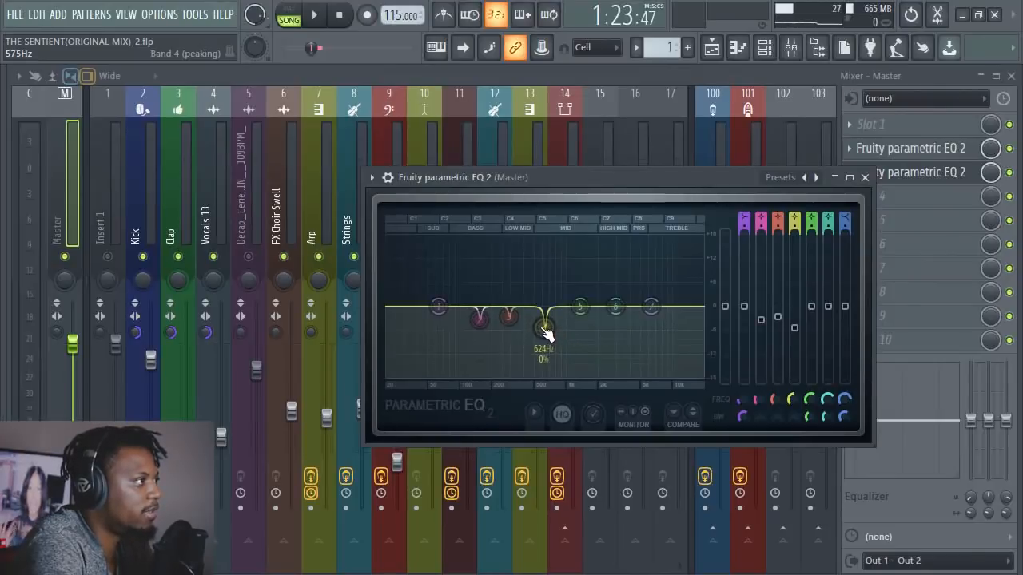
pyautogui.press('space')
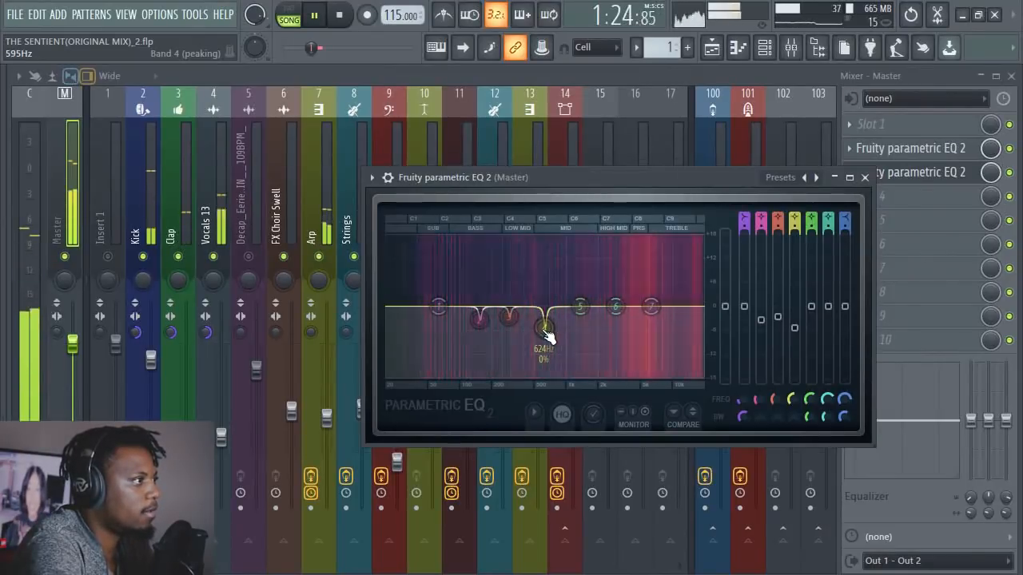
pyautogui.moveTo(794, 328)
pyautogui.mouseDown()
pyautogui.moveTo(794, 239)
pyautogui.moveTo(794, 326)
pyautogui.mouseUp()
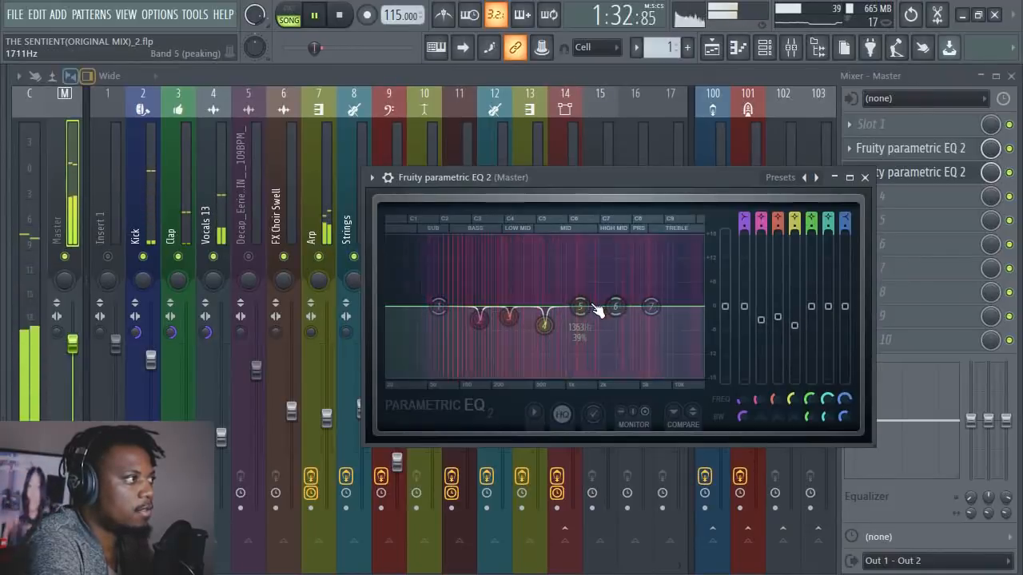
pyautogui.press('space')
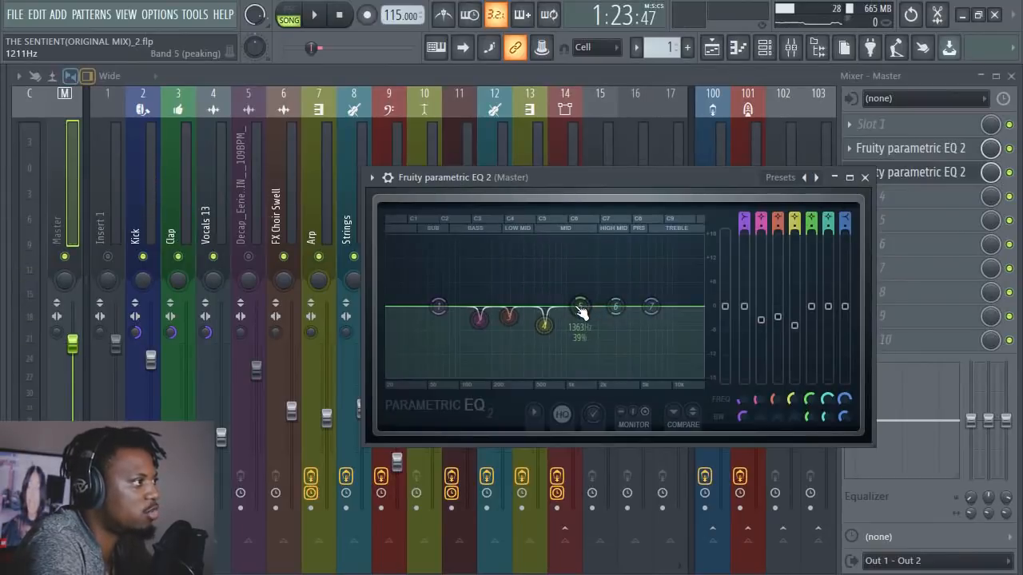
# Narrow band 5 to 0% bandwidth and turn its boost into a cut of about -2.6 dB at 1528 Hz during playback
pyautogui.moveTo(588, 306); pyautogui.dragTo(587, 239)
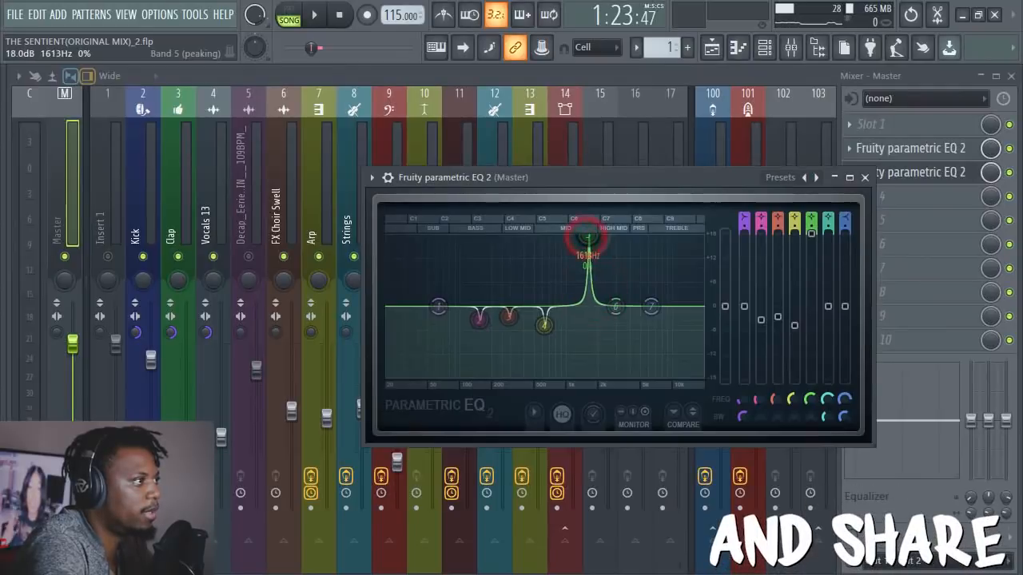
pyautogui.moveTo(682, 192); pyautogui.dragTo(676, 215)
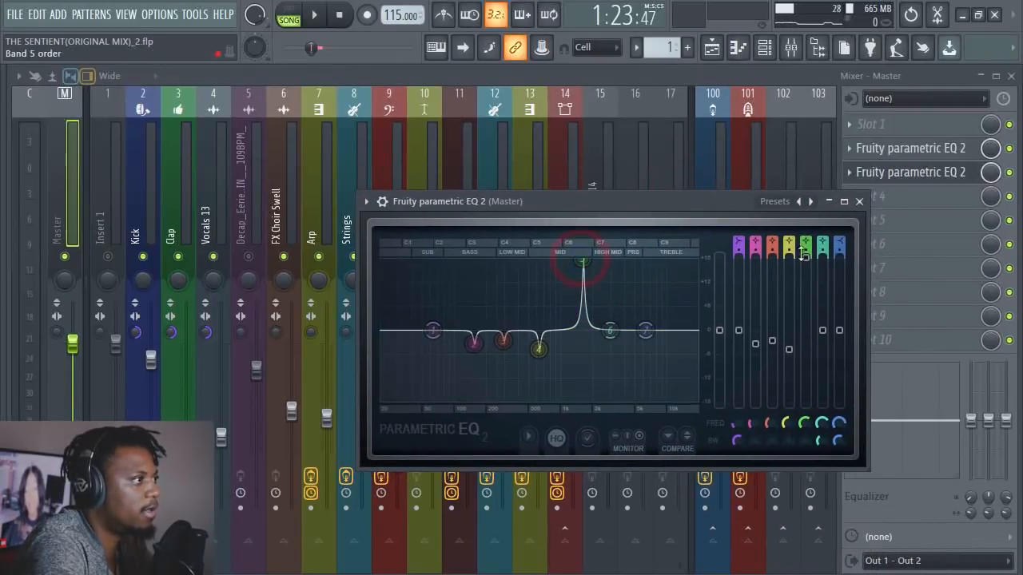
pyautogui.moveTo(813, 266); pyautogui.dragTo(805, 341)
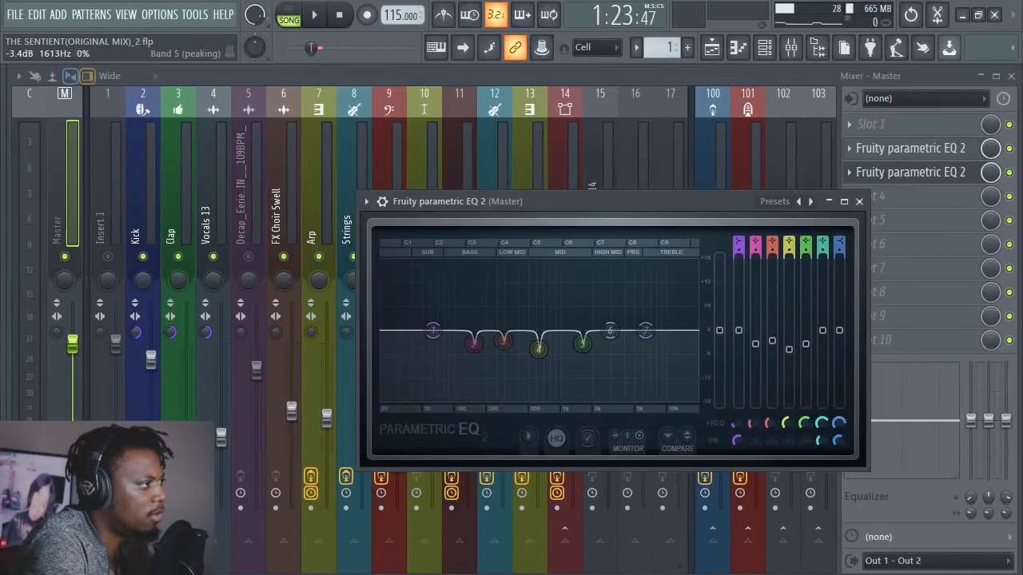
pyautogui.press('space')
pyautogui.moveTo(805, 344); pyautogui.dragTo(805, 343)
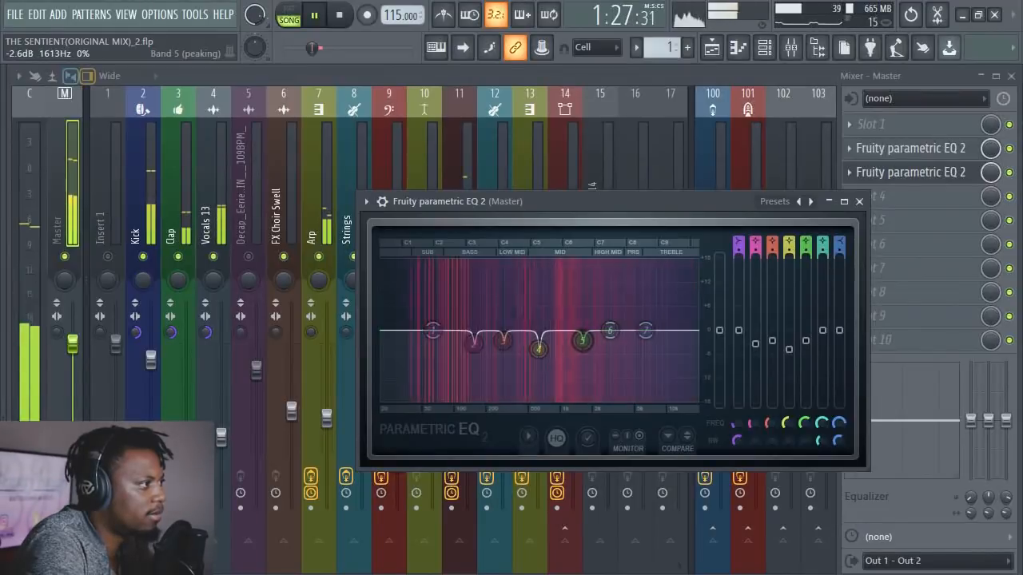
pyautogui.moveTo(805, 424); pyautogui.dragTo(805, 426)
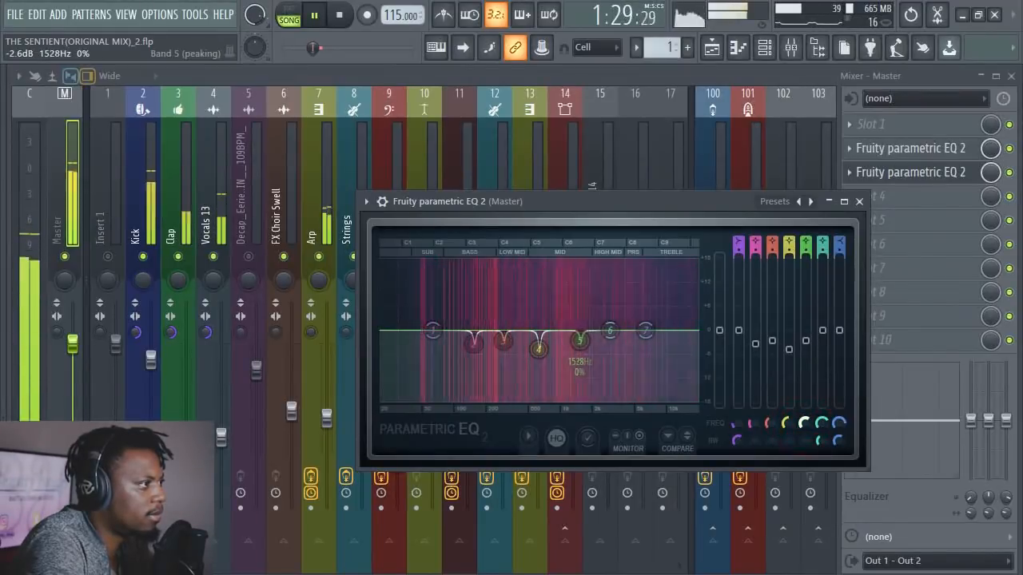
# Boost band 5 again to about 16 dB, retune it to about 1657 Hz, lower it into a small cut, and stop playback
pyautogui.moveTo(805, 341); pyautogui.dragTo(806, 265)
pyautogui.moveTo(805, 423); pyautogui.dragTo(805, 417)
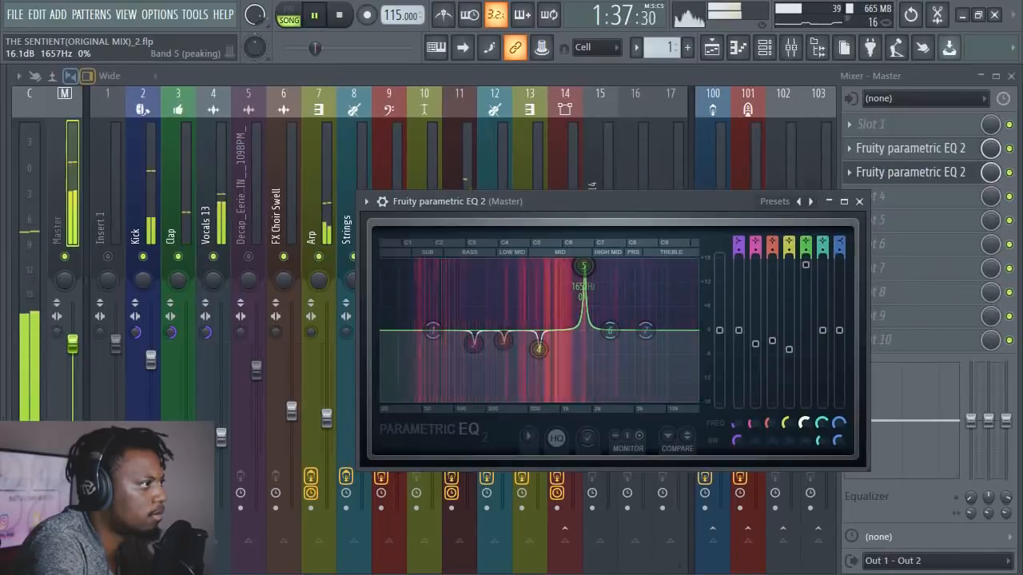
pyautogui.moveTo(806, 266); pyautogui.dragTo(805, 348)
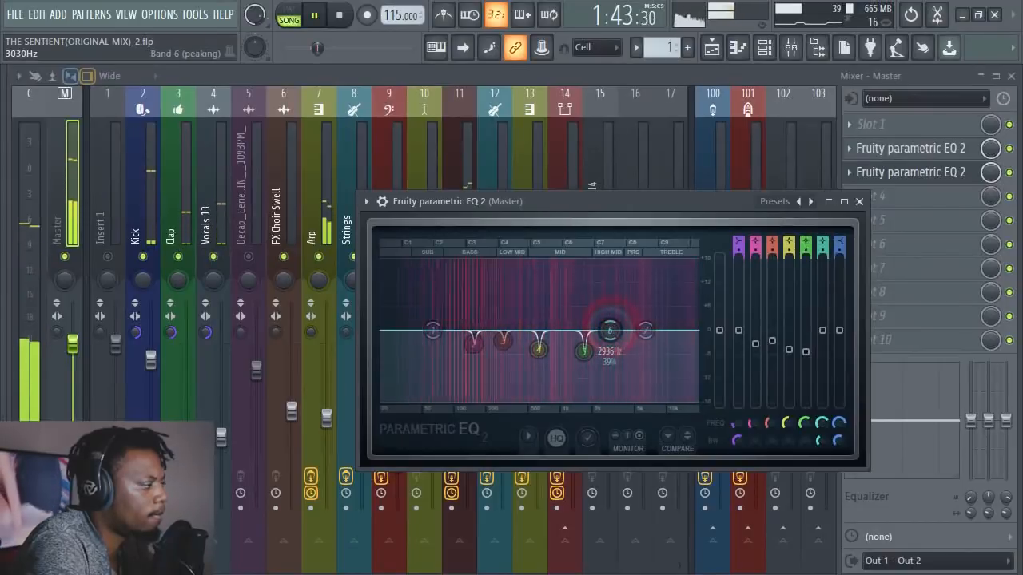
pyautogui.press('space')
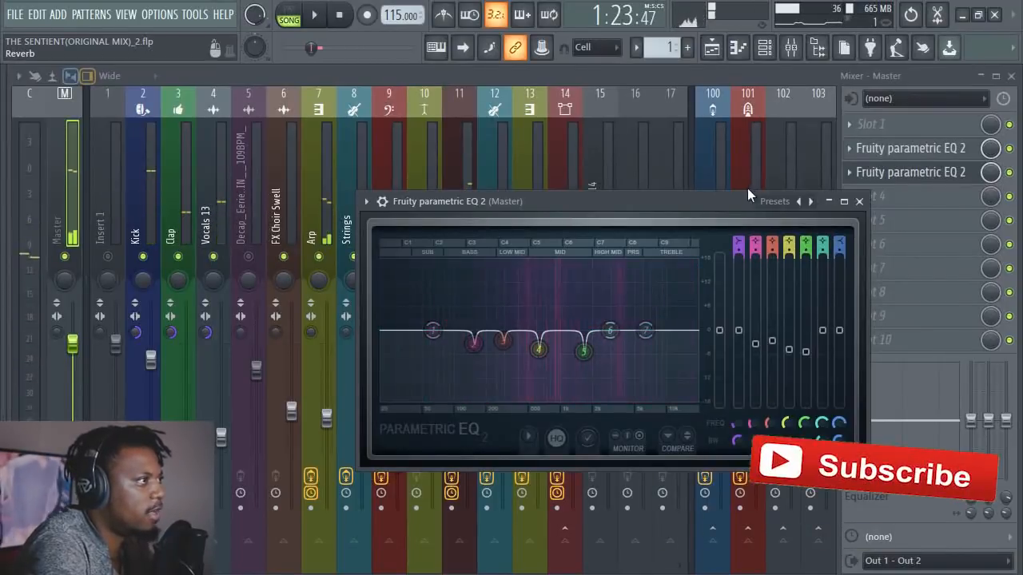
# Compare the song with the Slot 3 equalizer bypassed and enabled during playback, and bring the equalizer's window back up
pyautogui.moveTo(750, 186); pyautogui.dragTo(716, 147)
pyautogui.press('space')
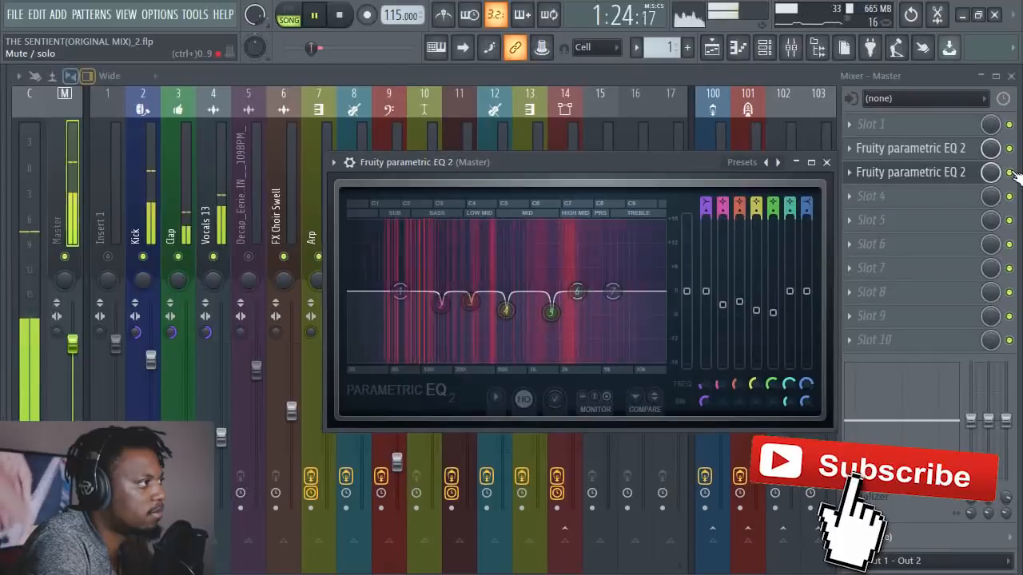
pyautogui.click(1011, 172)
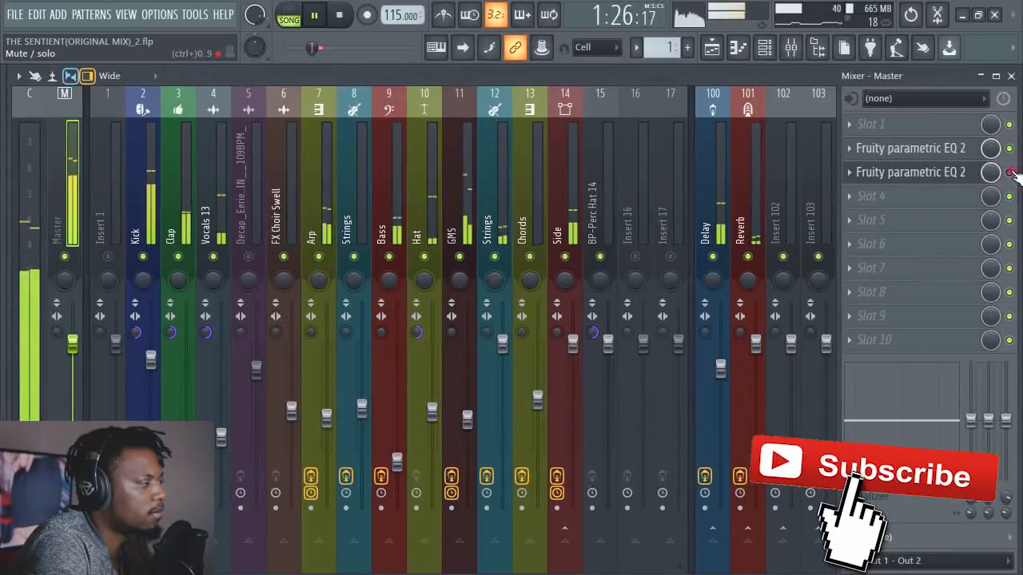
pyautogui.click(901, 173)
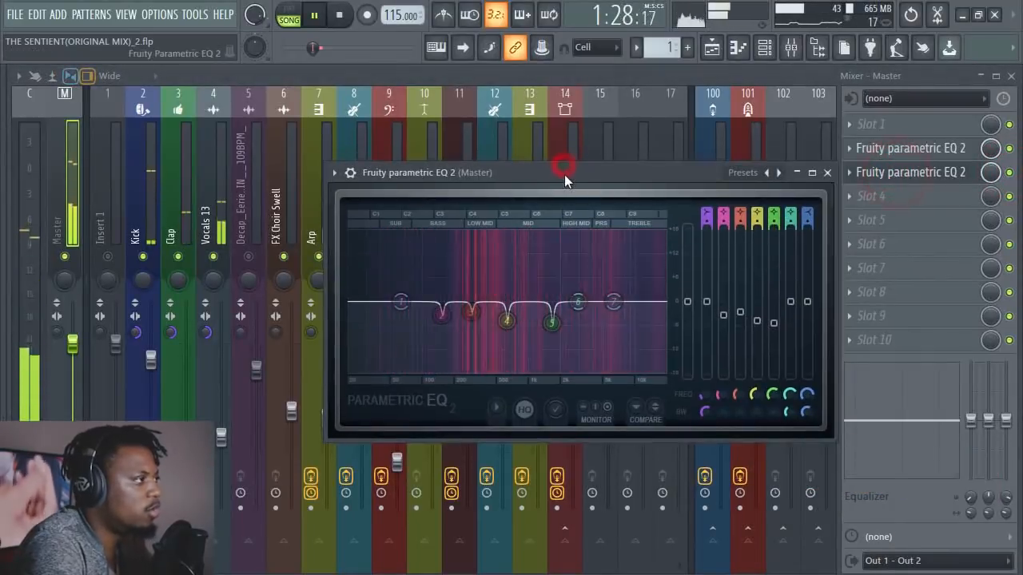
# Stop the song's playback and move the Slot 3 equalizer's window slightly upward
pyautogui.press('space')
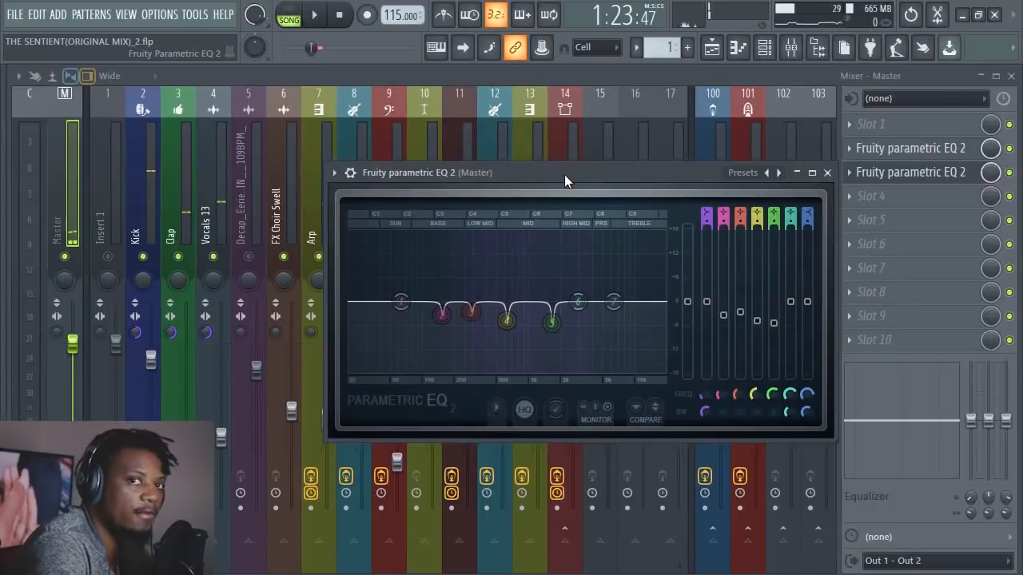
pyautogui.moveTo(564, 174); pyautogui.dragTo(567, 174)
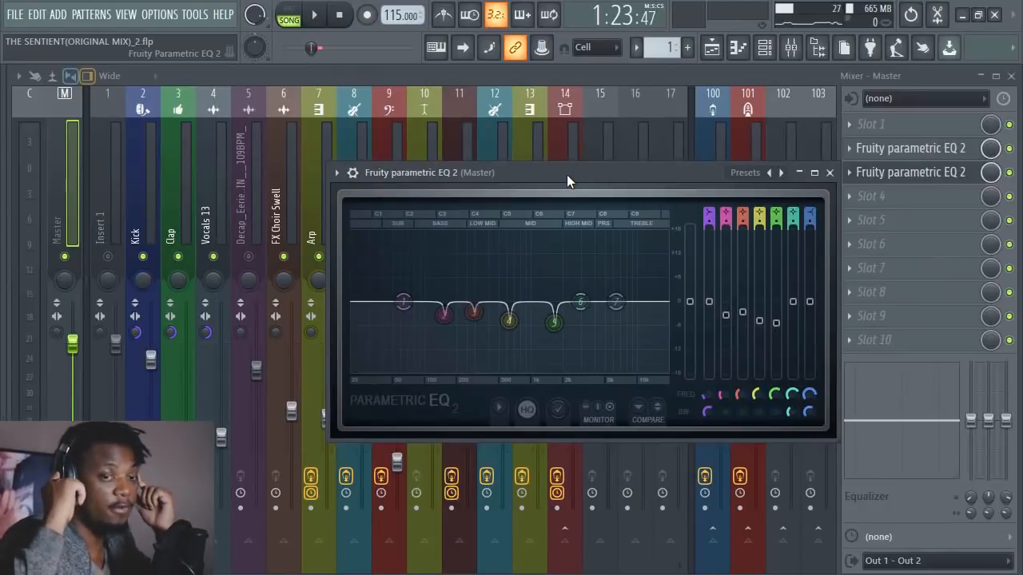
pyautogui.moveTo(566, 174); pyautogui.dragTo(564, 172)
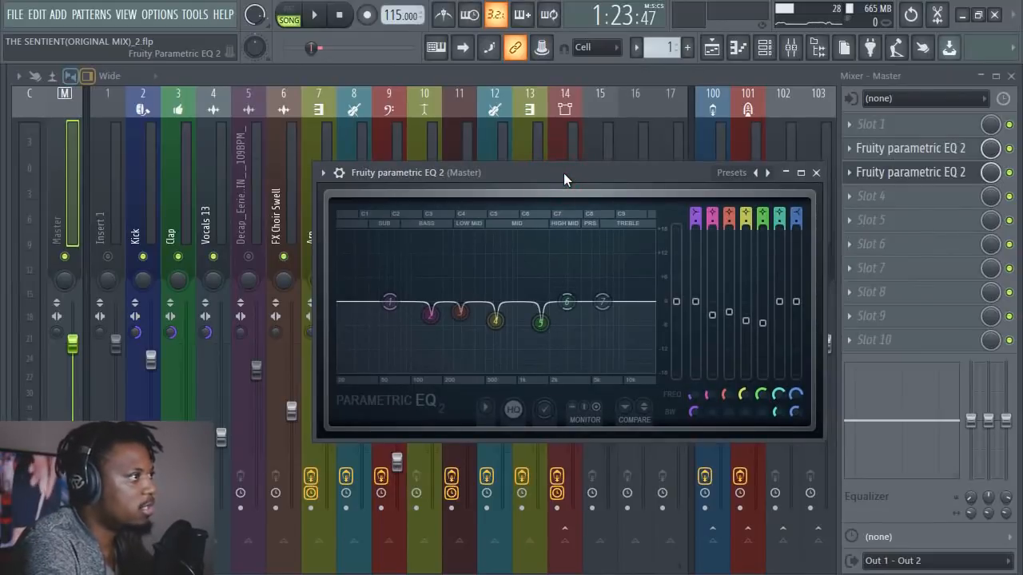
pyautogui.moveTo(563, 173); pyautogui.dragTo(617, 154)
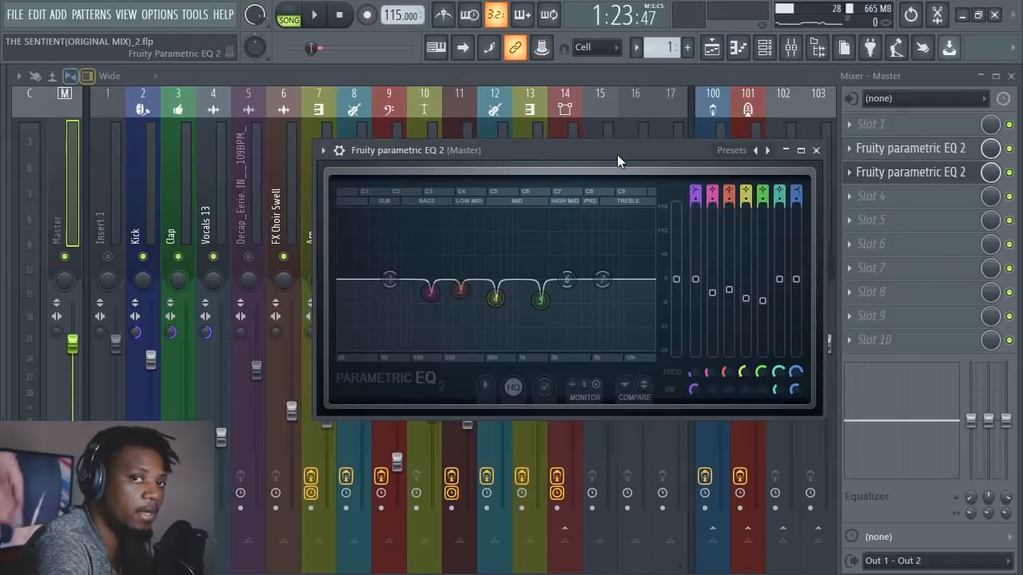
pyautogui.moveTo(617, 154); pyautogui.dragTo(618, 156)
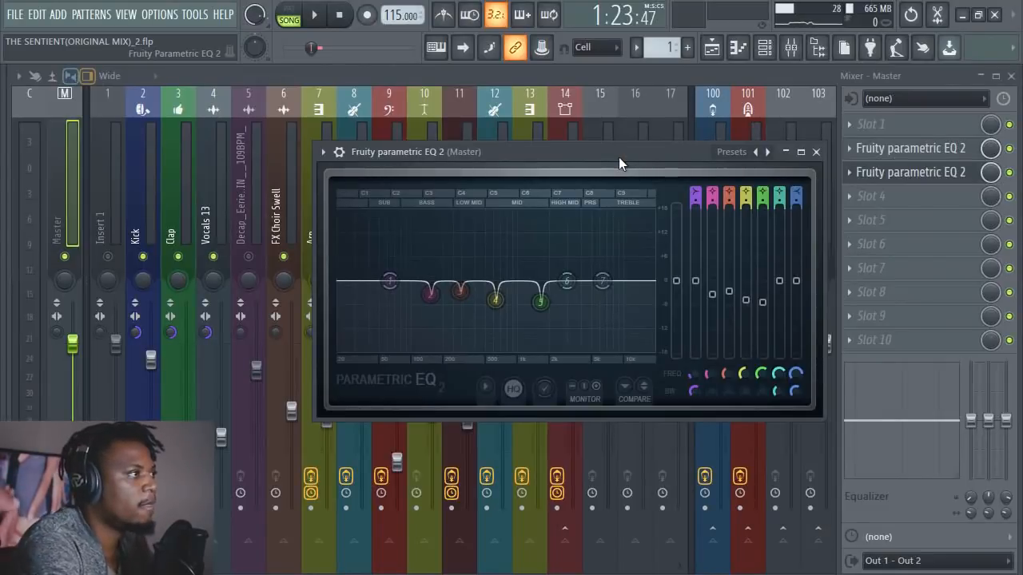
# Load Fruity Compressor into Slot 4 of the Master effects chain and move its window clear of the effect slots
pyautogui.click(914, 198)
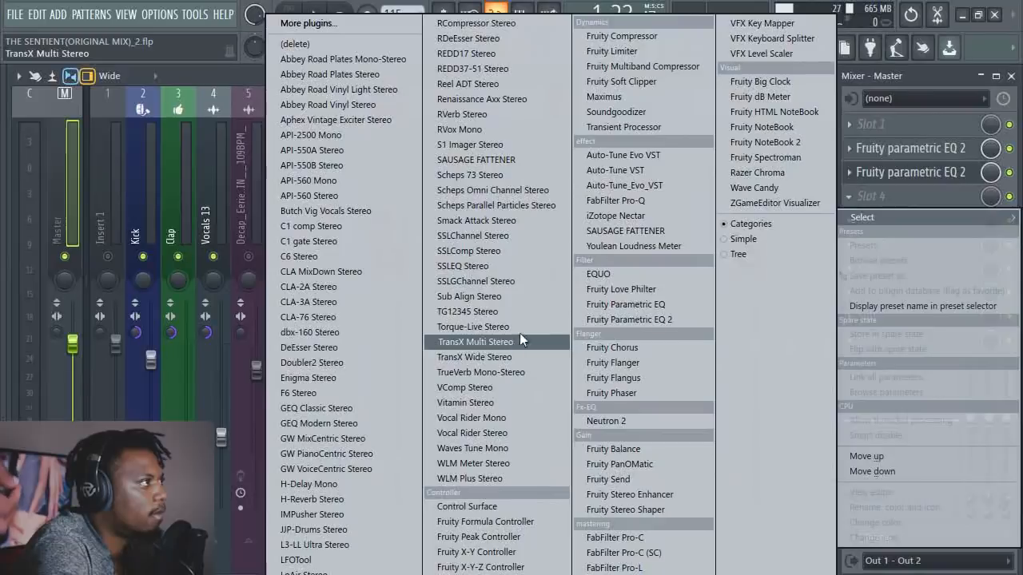
pyautogui.click(631, 37)
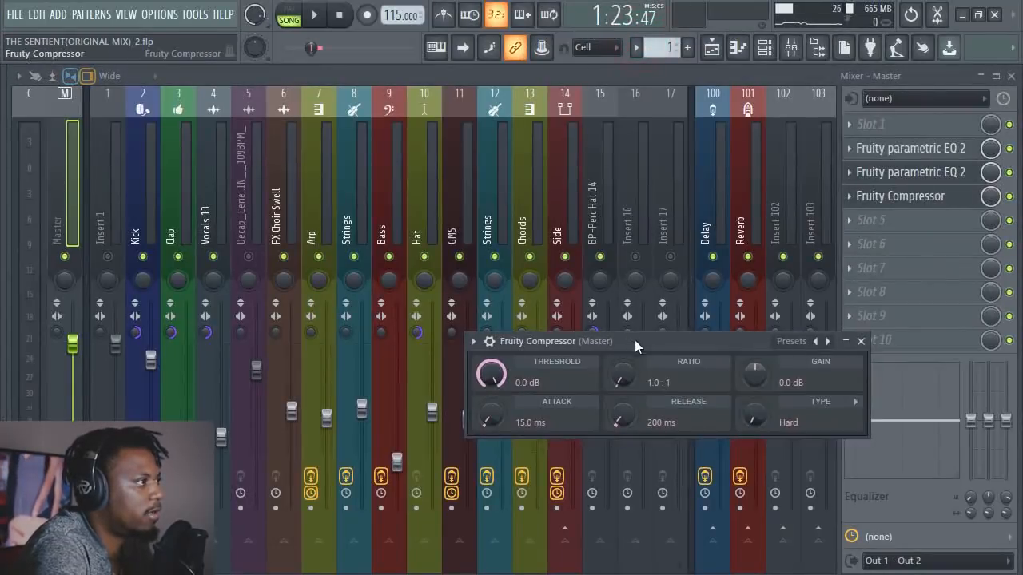
pyautogui.moveTo(634, 340); pyautogui.dragTo(600, 278)
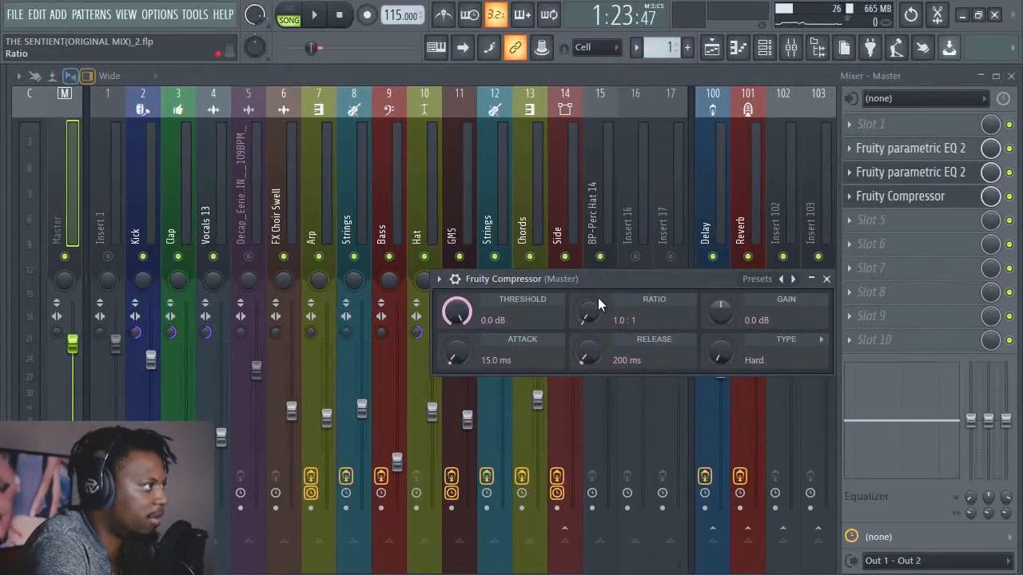
pyautogui.click(630, 276)
# Set the compressor's threshold to -8.1 dB and its ratio to 2.4:1 while the song plays
pyautogui.press('space')
pyautogui.moveTo(485, 305); pyautogui.dragTo(456, 311)
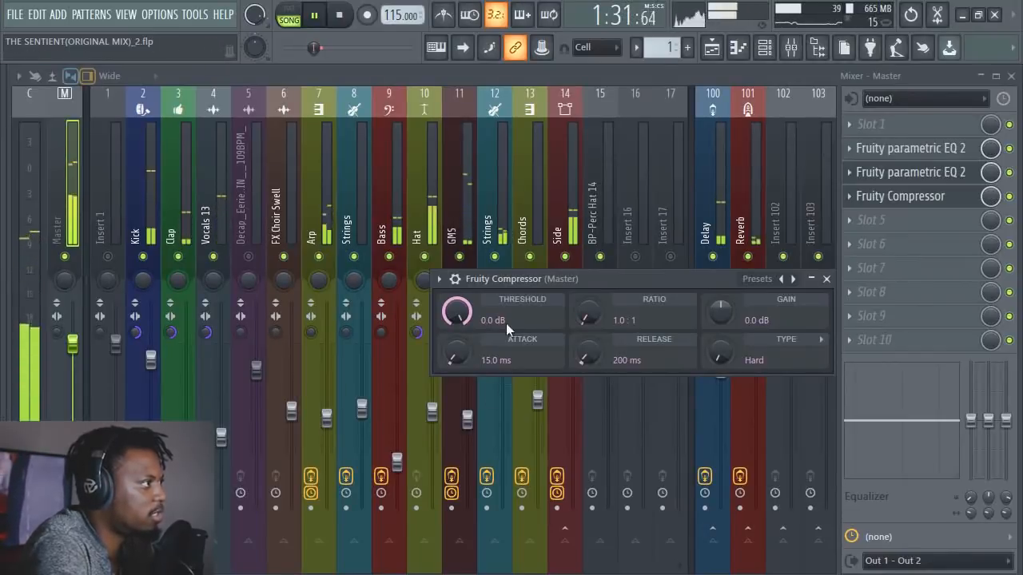
pyautogui.moveTo(456, 311)
pyautogui.mouseDown()
pyautogui.moveTo(457, 336)
pyautogui.moveTo(456, 323)
pyautogui.mouseUp()
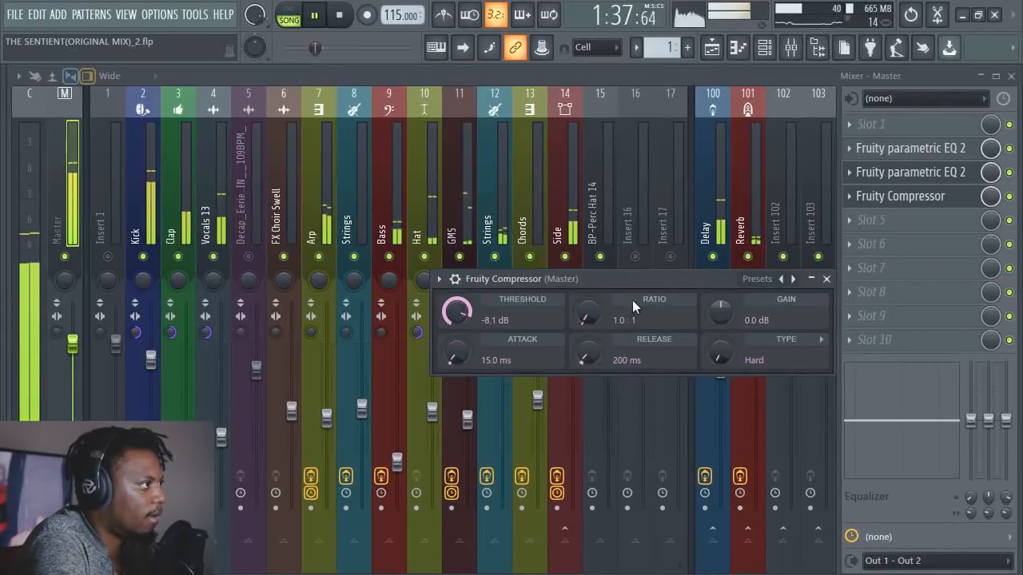
pyautogui.moveTo(587, 313); pyautogui.dragTo(587, 283)
pyautogui.moveTo(588, 322); pyautogui.dragTo(587, 339)
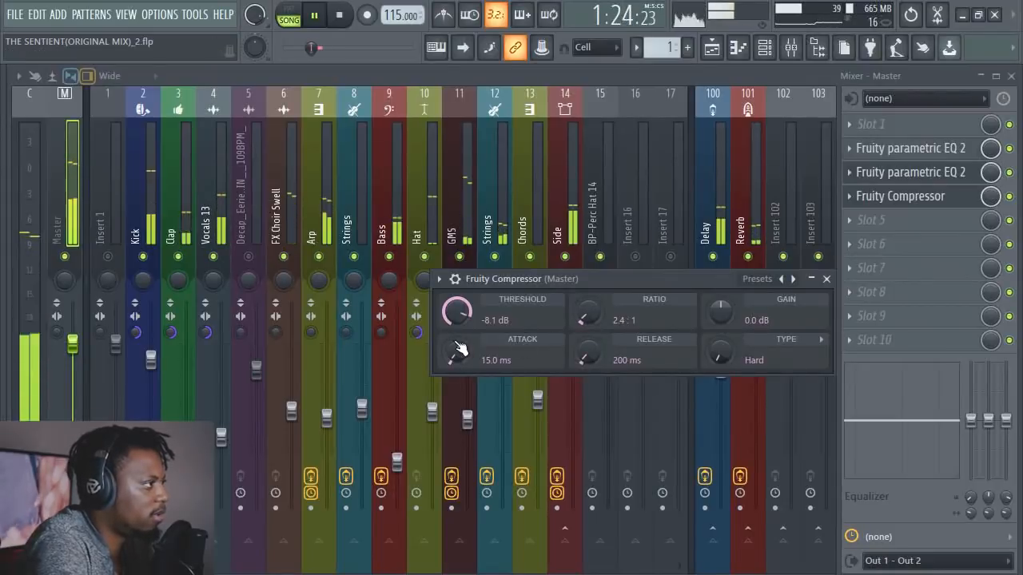
# Set the compressor's attack to 0.0 ms and its release to 75 ms during playback
pyautogui.moveTo(461, 357); pyautogui.dragTo(459, 375)
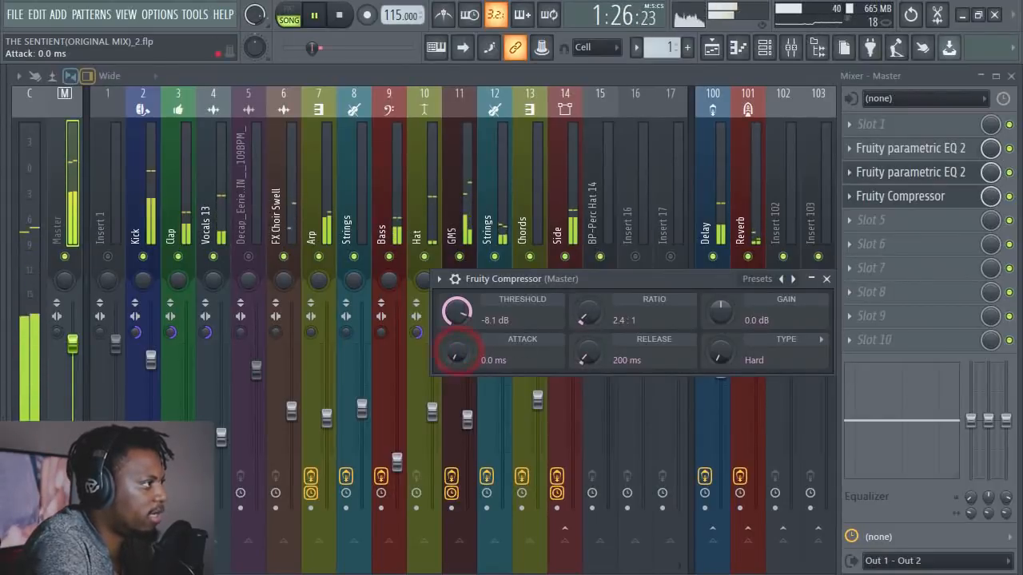
pyautogui.moveTo(595, 362); pyautogui.dragTo(595, 350)
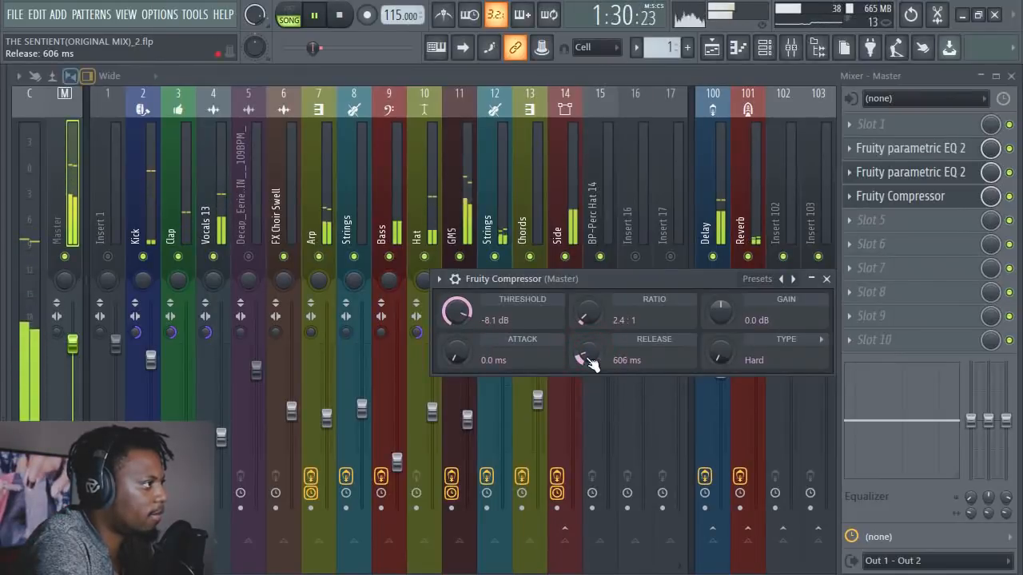
pyautogui.moveTo(590, 352)
pyautogui.mouseDown()
pyautogui.moveTo(590, 383)
pyautogui.moveTo(588, 322)
pyautogui.moveTo(588, 354)
pyautogui.mouseUp()
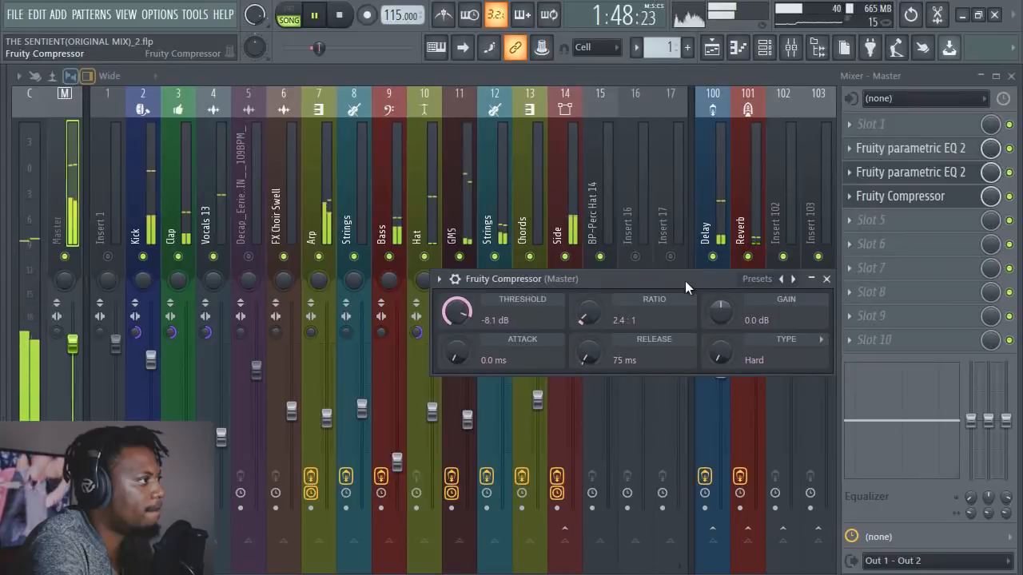
# Stop the song's playback and close the compressor's window
pyautogui.moveTo(684, 280); pyautogui.dragTo(667, 281)
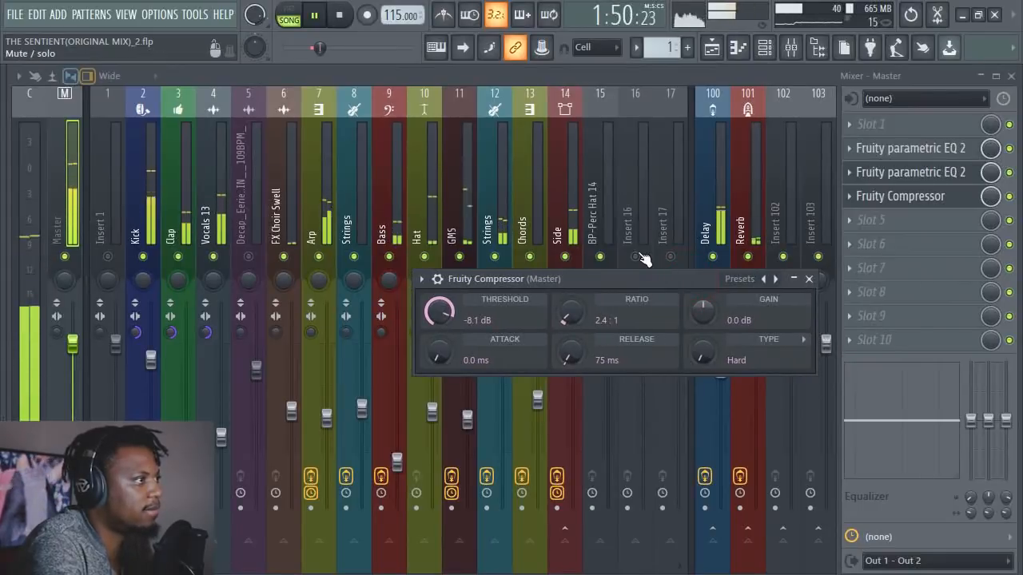
pyautogui.click(632, 274)
pyautogui.press('space')
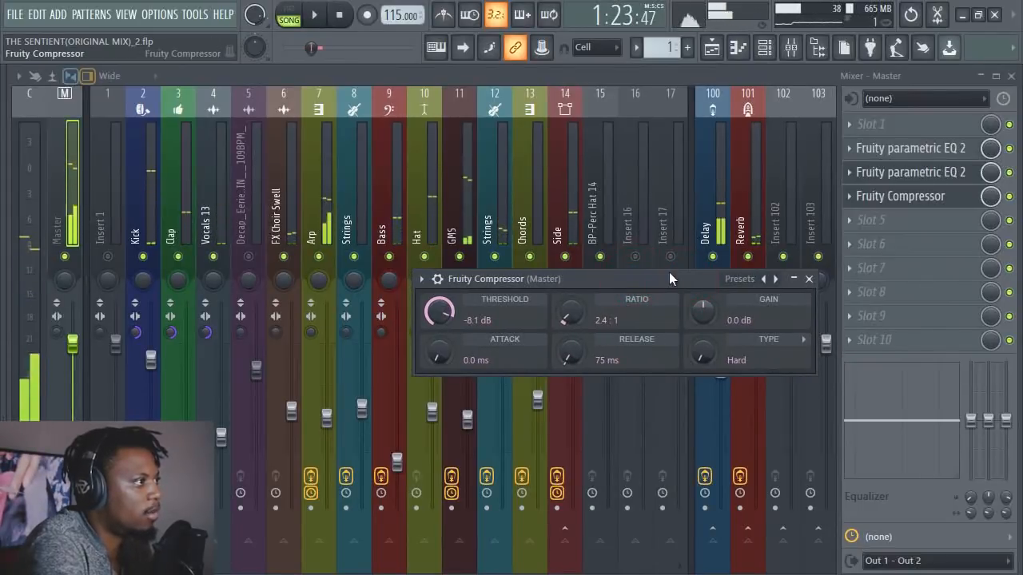
pyautogui.click(669, 273)
pyautogui.click(808, 278)
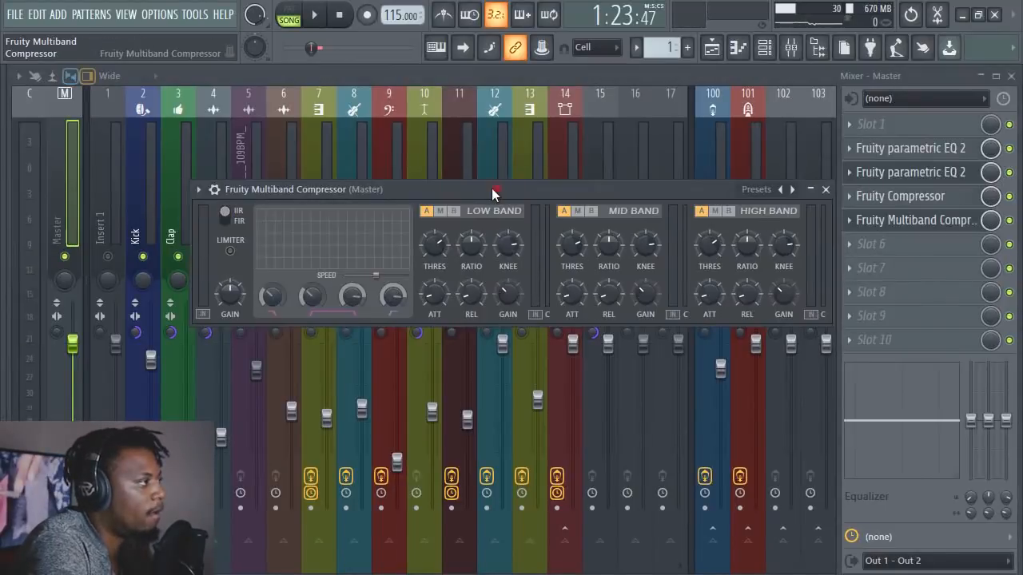
# Replace the Fruity Multiband Compressor in Slot 5 of the Master chain with Maximus and position its window beside the slots
pyautogui.moveTo(499, 189); pyautogui.dragTo(484, 187)
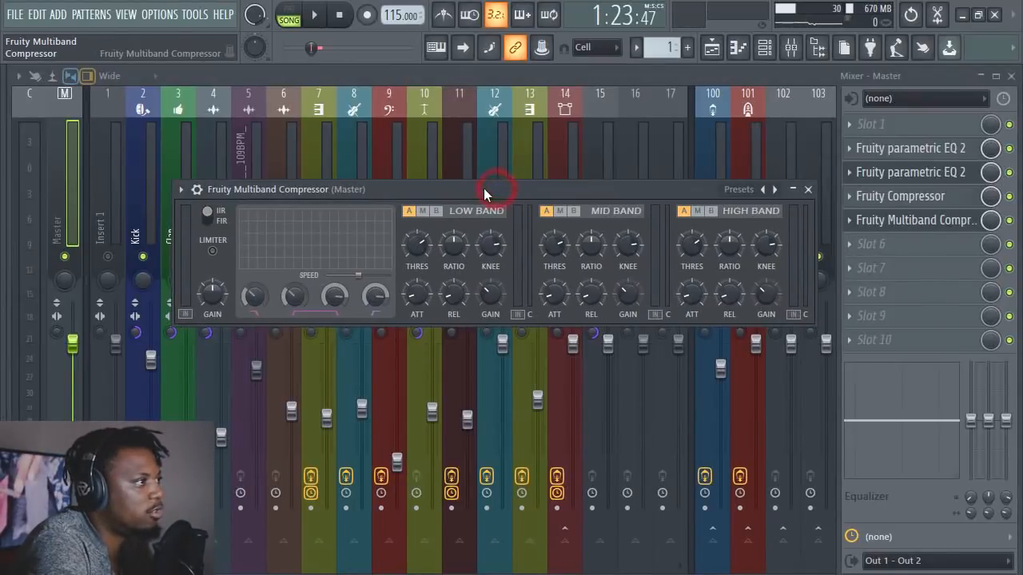
pyautogui.click(849, 220)
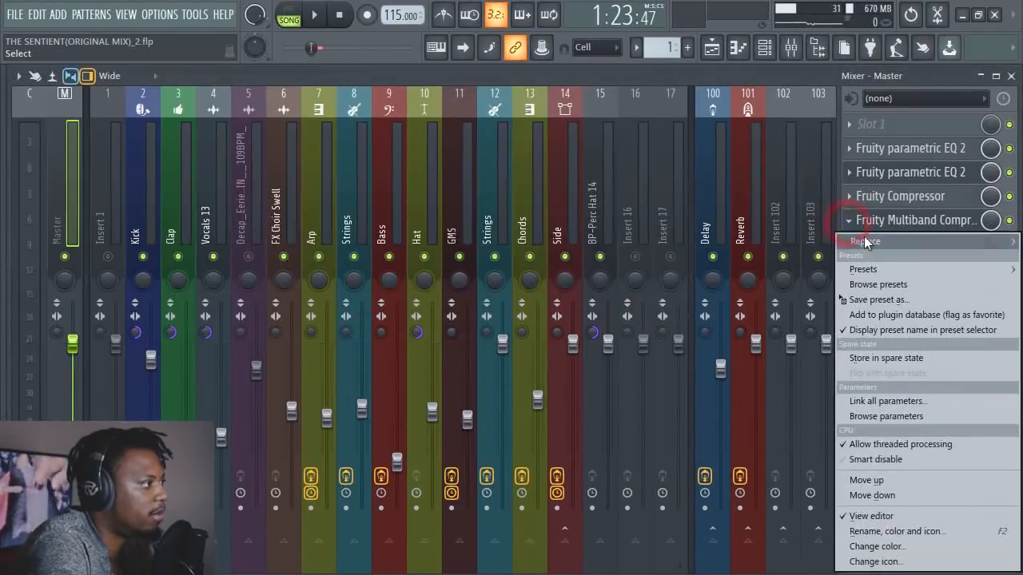
pyautogui.moveTo(863, 240)
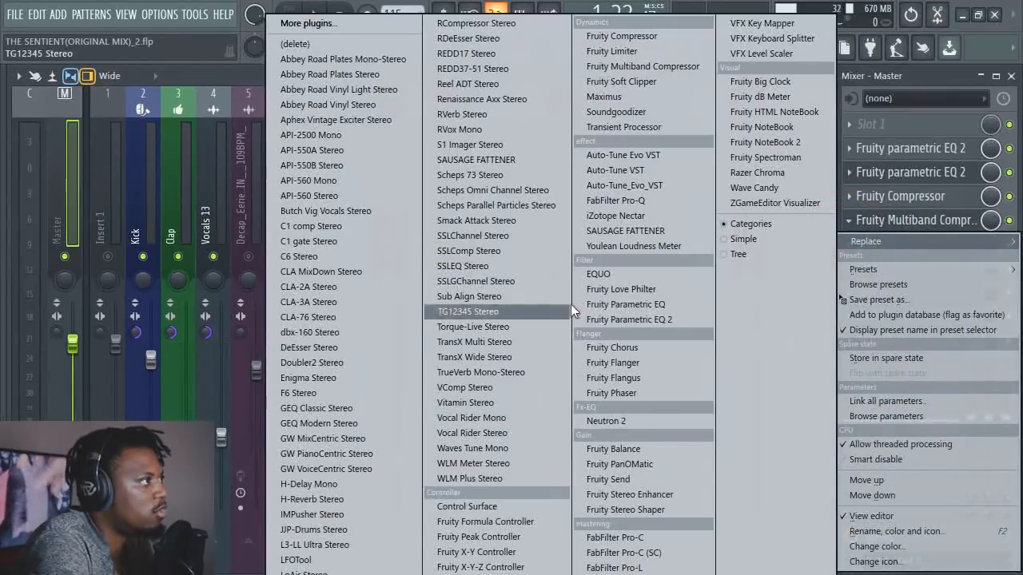
pyautogui.click(627, 96)
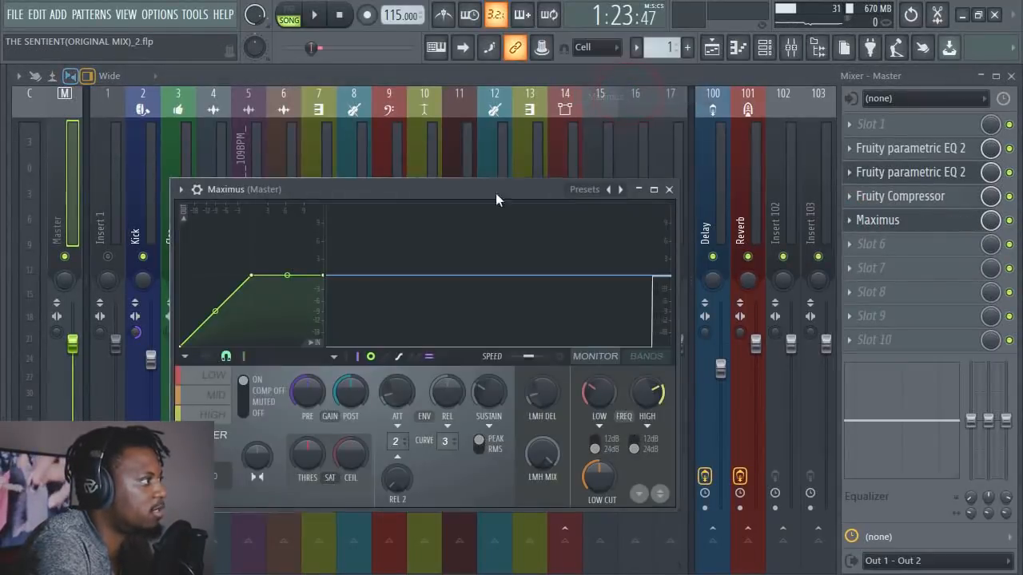
pyautogui.moveTo(420, 203); pyautogui.dragTo(576, 162)
# Go through the low, mid and high bands of Maximus, then solo the low band and play the song
pyautogui.click(370, 344)
pyautogui.click(369, 363)
pyautogui.click(369, 382)
pyautogui.click(369, 343)
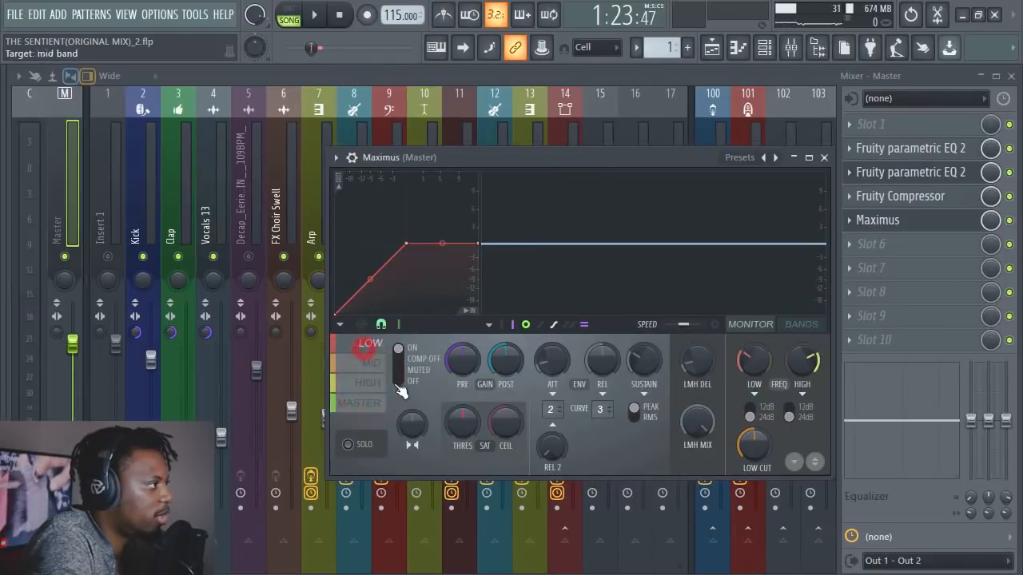
pyautogui.click(349, 446)
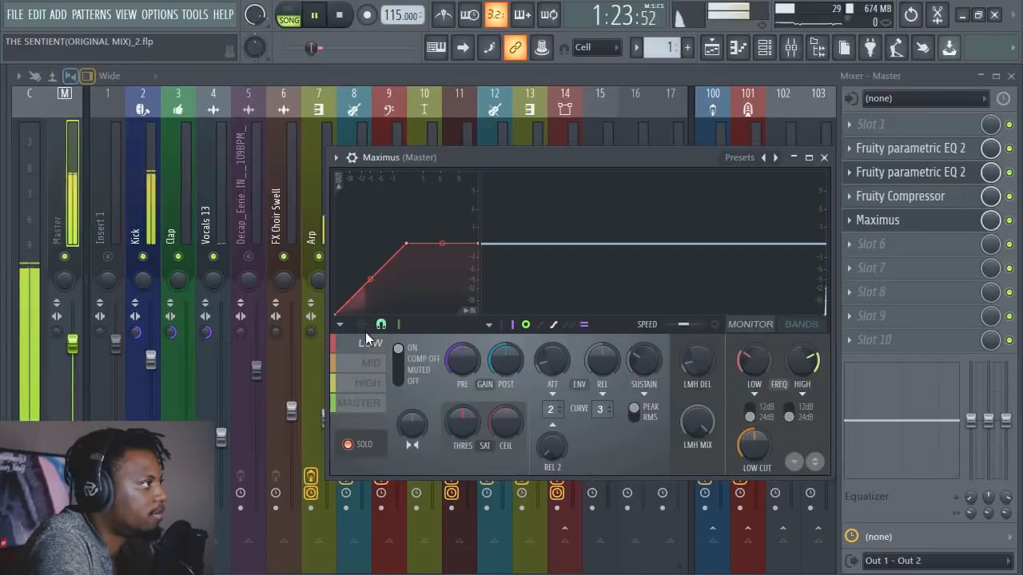
# Lower the low-mid crossover in the Maximus band display to about 100 Hz and boost the low band's gain
pyautogui.moveTo(534, 211)
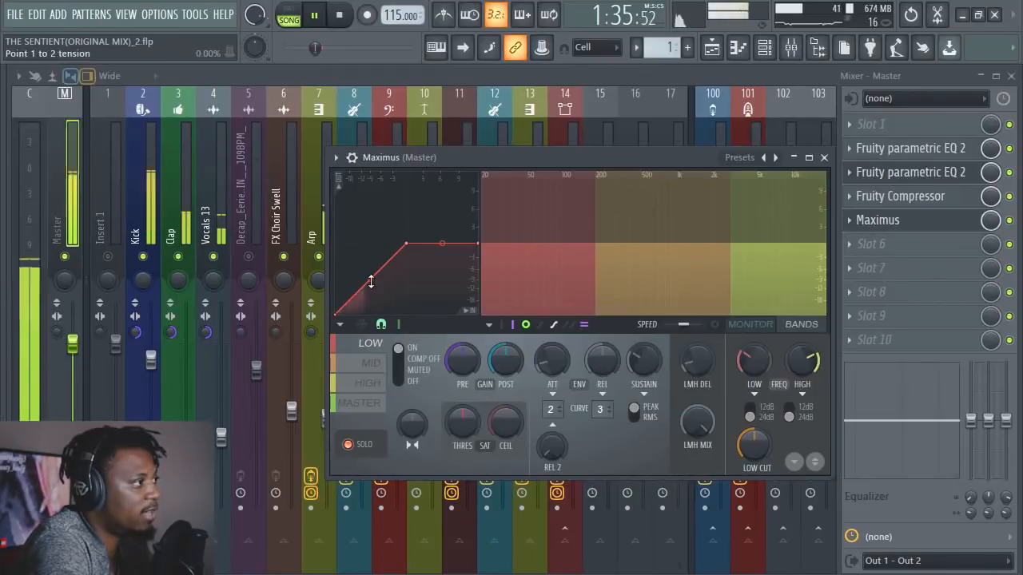
pyautogui.moveTo(596, 279); pyautogui.dragTo(529, 242)
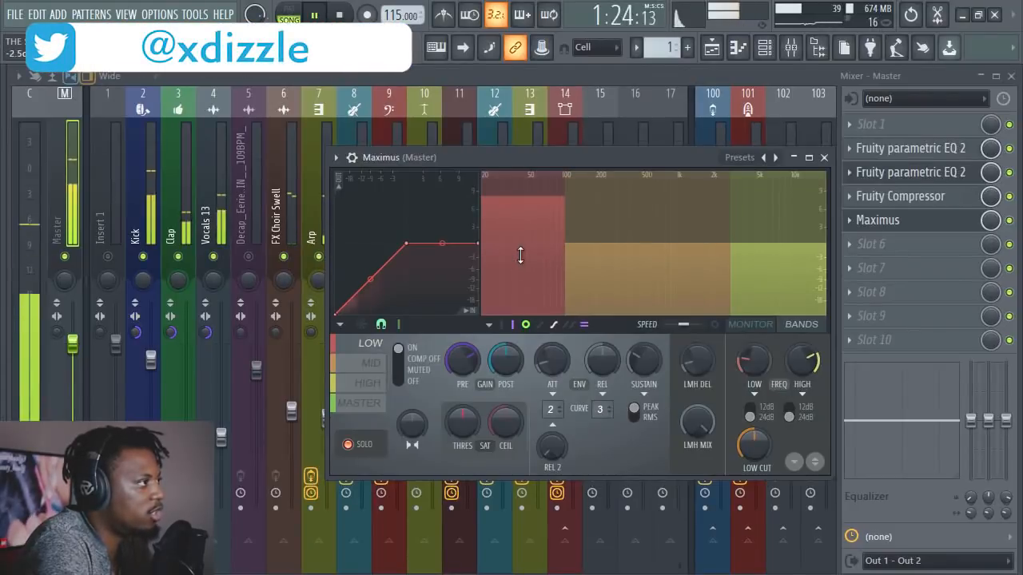
pyautogui.moveTo(519, 242); pyautogui.dragTo(519, 246)
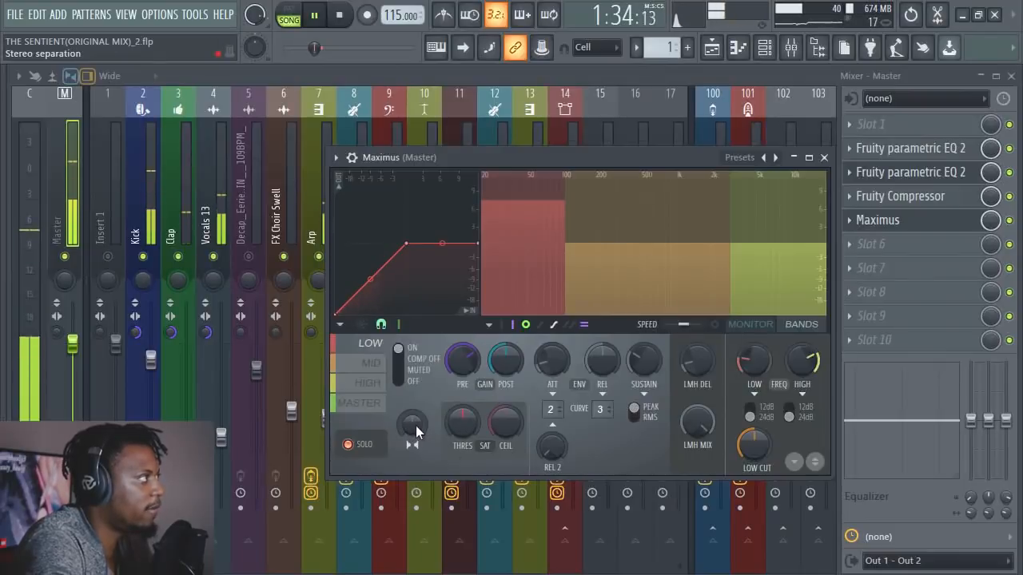
# Try the low band's stereo separation at 100% merged and 100% separated, and return it to neutral
pyautogui.moveTo(412, 424)
pyautogui.mouseDown()
pyautogui.moveTo(412, 395)
pyautogui.moveTo(406, 434)
pyautogui.mouseUp()
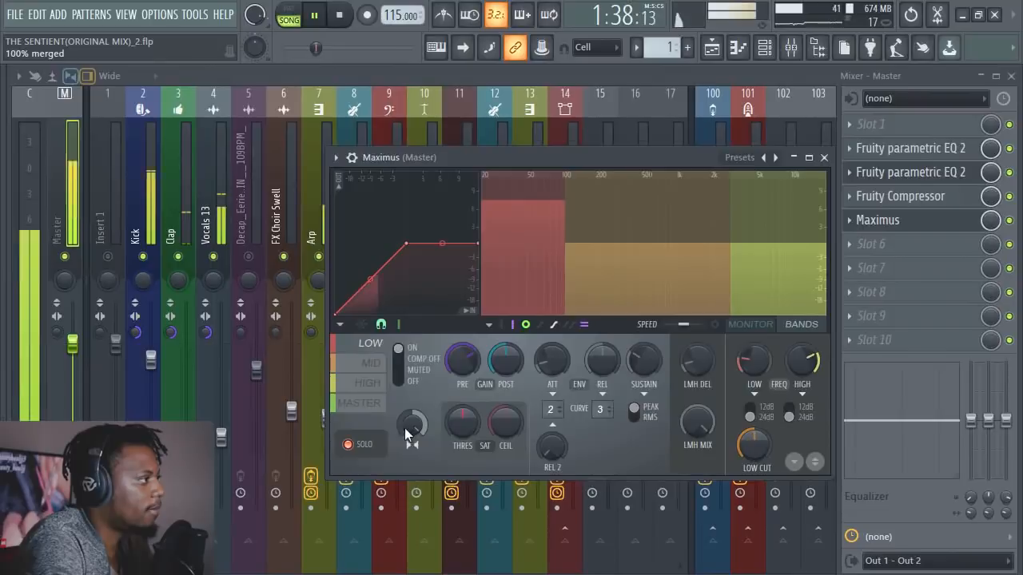
pyautogui.moveTo(410, 424); pyautogui.dragTo(413, 412)
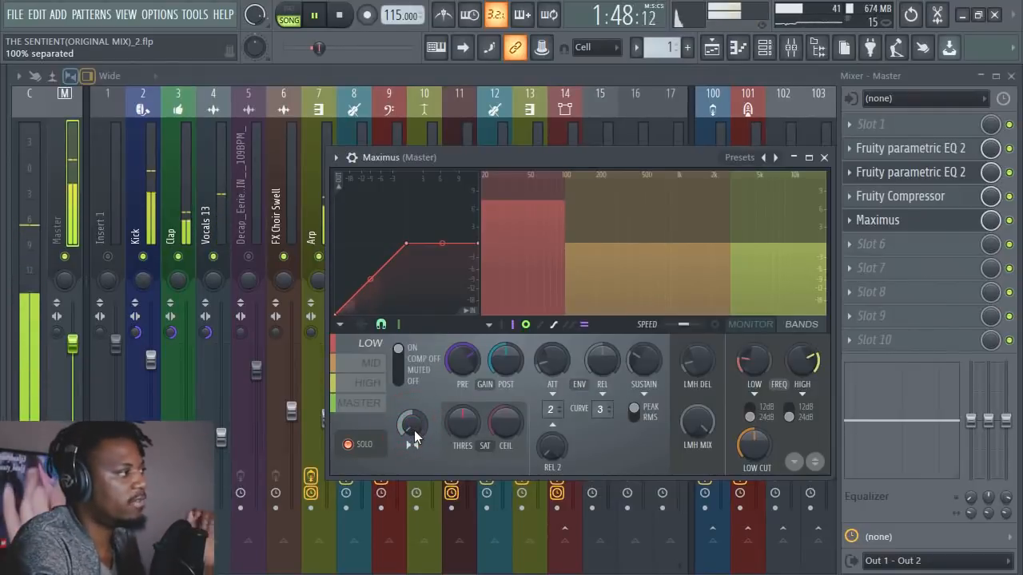
pyautogui.moveTo(413, 435); pyautogui.dragTo(412, 432)
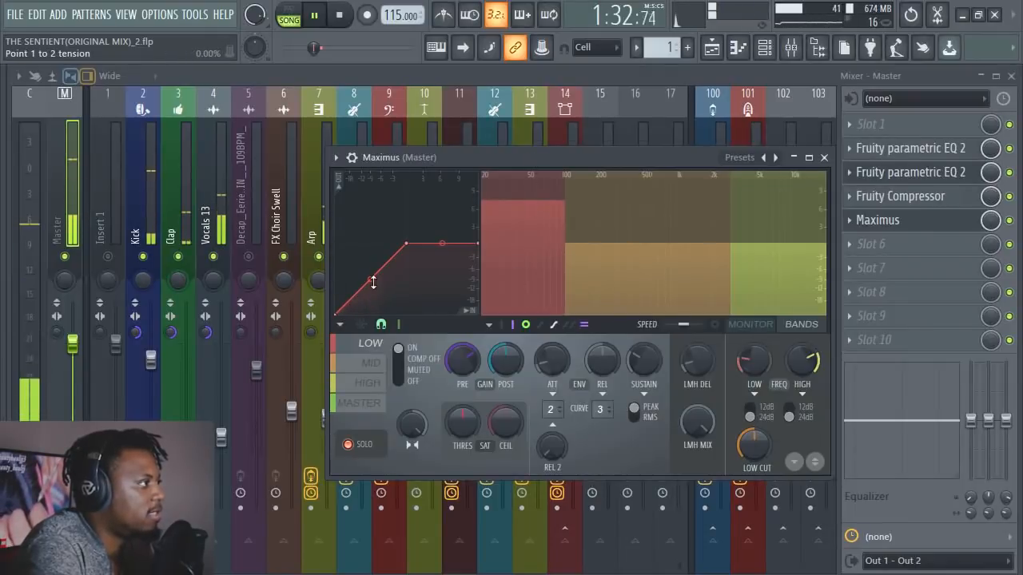
# Listen to the soloed mid band and lower the mid-high crossover to slightly above 2 kHz
pyautogui.click(370, 363)
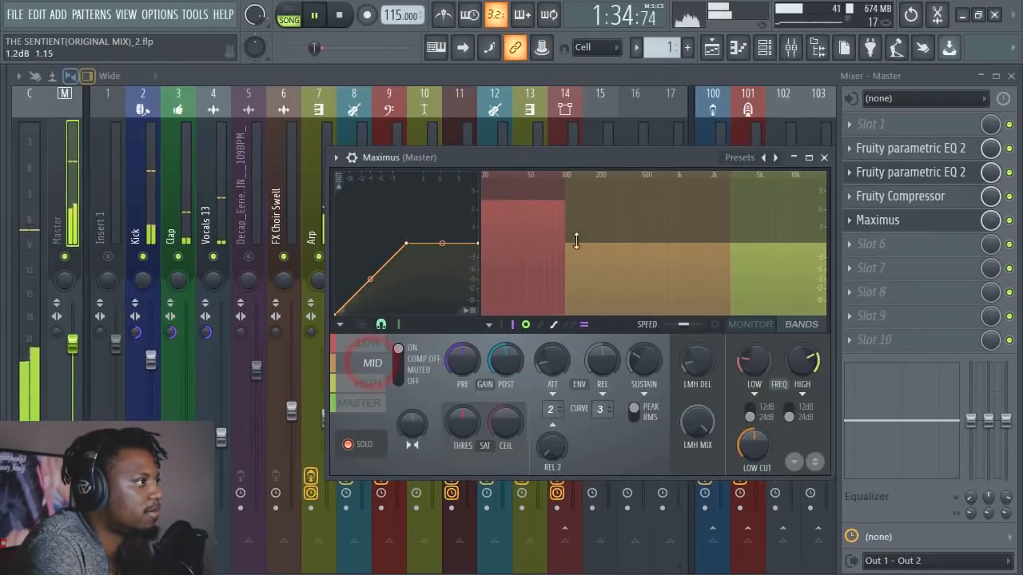
pyautogui.moveTo(729, 244); pyautogui.dragTo(719, 244)
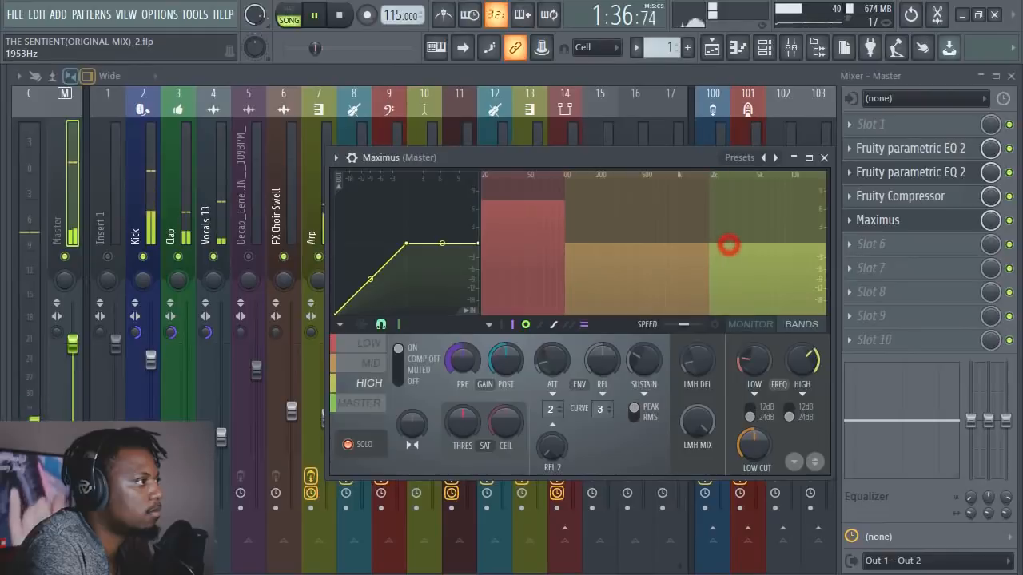
pyautogui.click(354, 364)
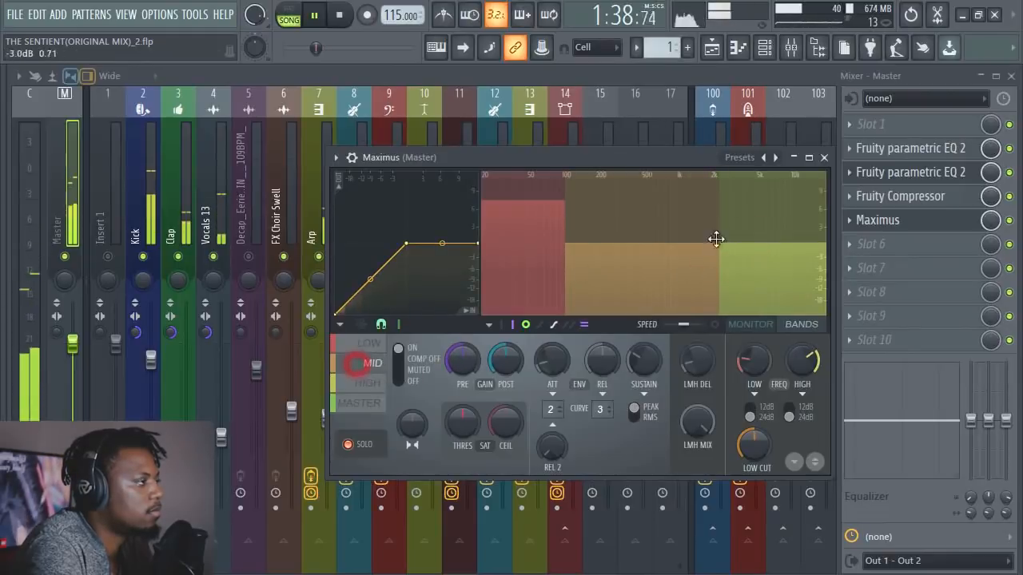
# Boost the mid band's gain moderately and try its stereo separation at 21% separated during playback
pyautogui.click(631, 266)
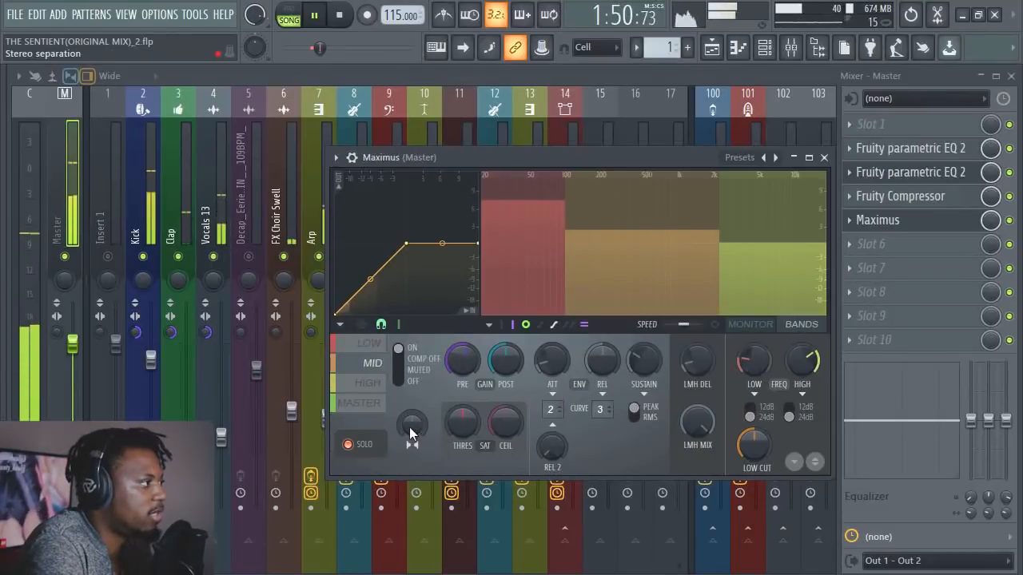
pyautogui.moveTo(409, 424)
pyautogui.mouseDown()
pyautogui.moveTo(410, 415)
pyautogui.moveTo(412, 442)
pyautogui.moveTo(410, 422)
pyautogui.mouseUp()
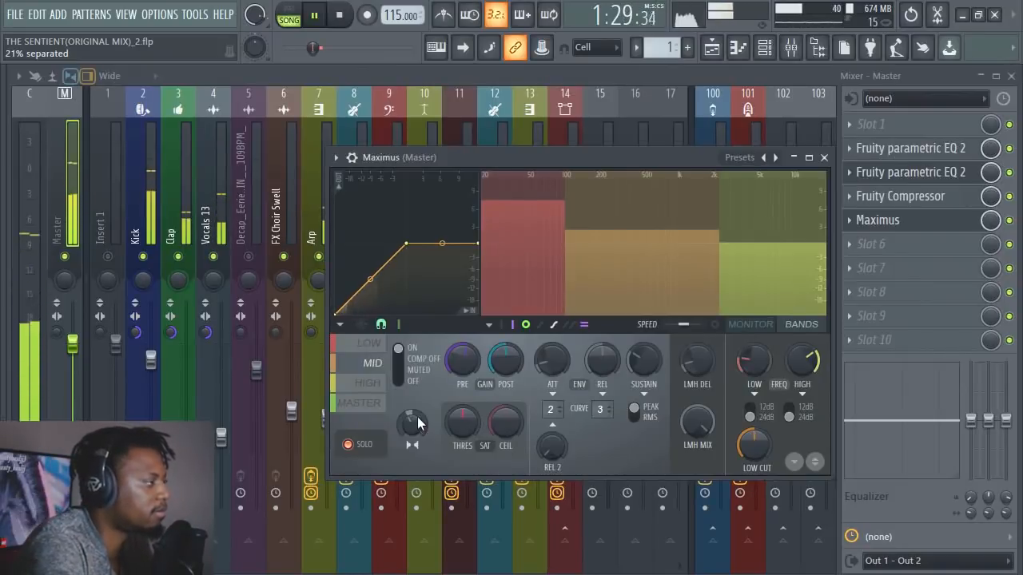
pyautogui.click(631, 260)
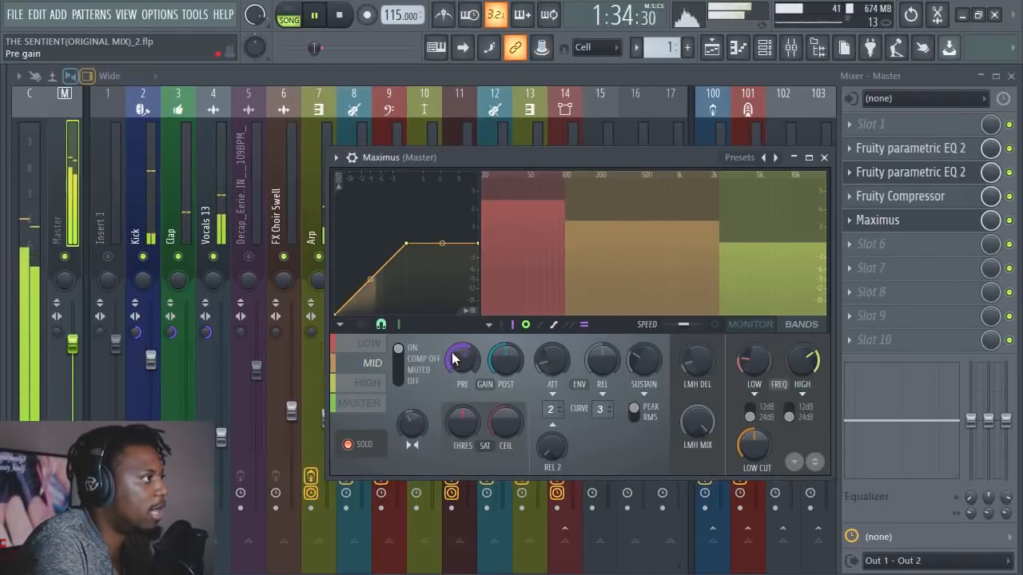
# Select the high band in Maximus, lower the mid-high crossover to about 1665 Hz, and boost the high band's gain during playback
pyautogui.press('space')
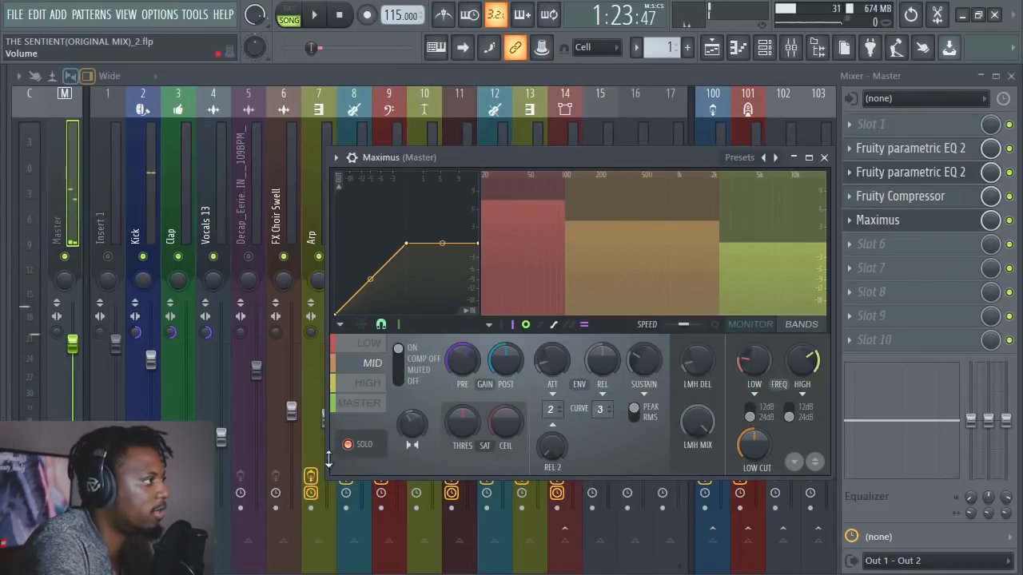
pyautogui.click(361, 383)
pyautogui.press('space')
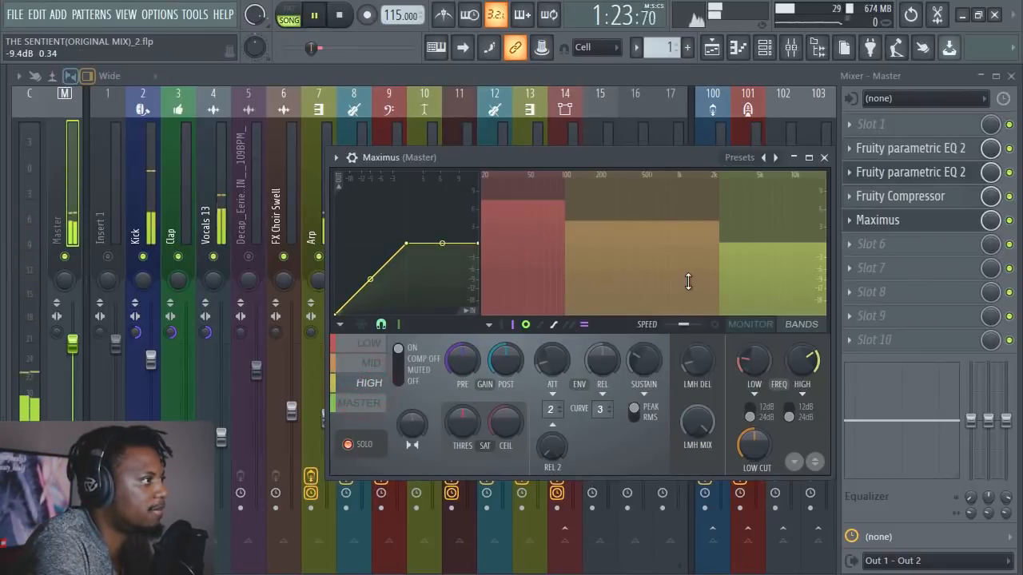
pyautogui.moveTo(719, 266); pyautogui.dragTo(699, 266)
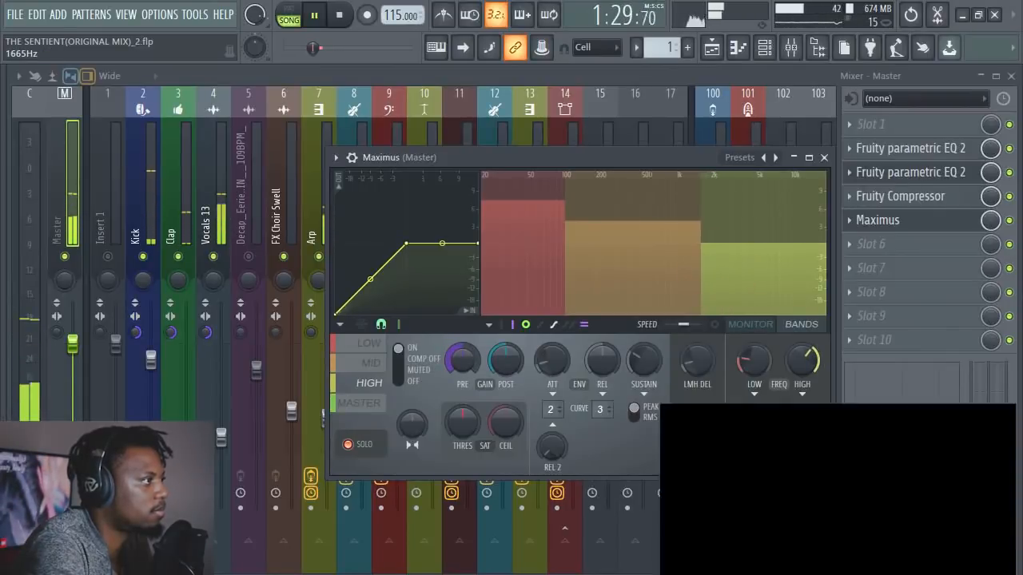
pyautogui.moveTo(774, 290)
pyautogui.mouseDown()
pyautogui.moveTo(774, 264)
pyautogui.moveTo(774, 277)
pyautogui.mouseUp()
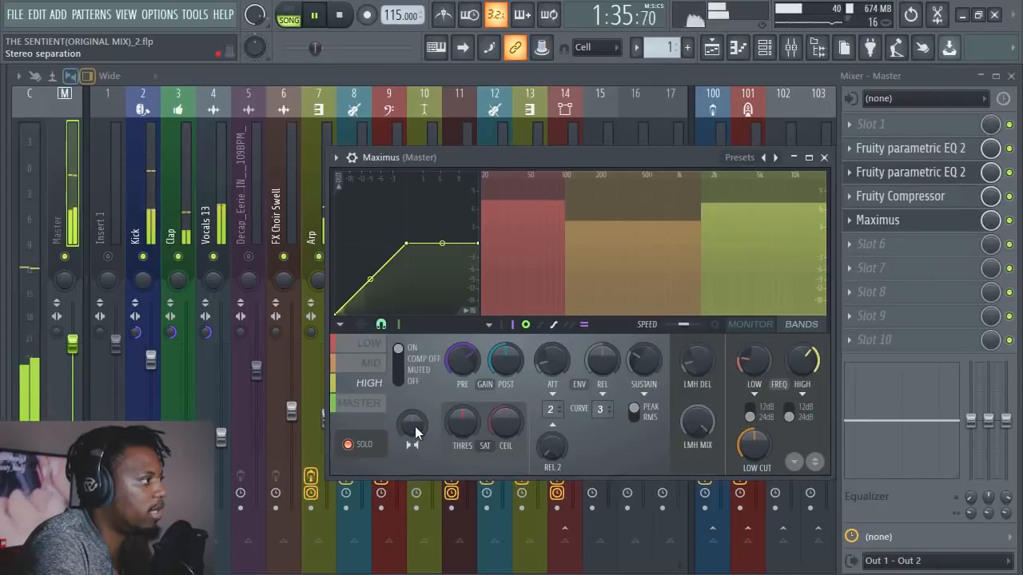
# Try the high band's stereo separation at 59% and 64% separated against the original setting during playback
pyautogui.scroll(5, 409, 432)
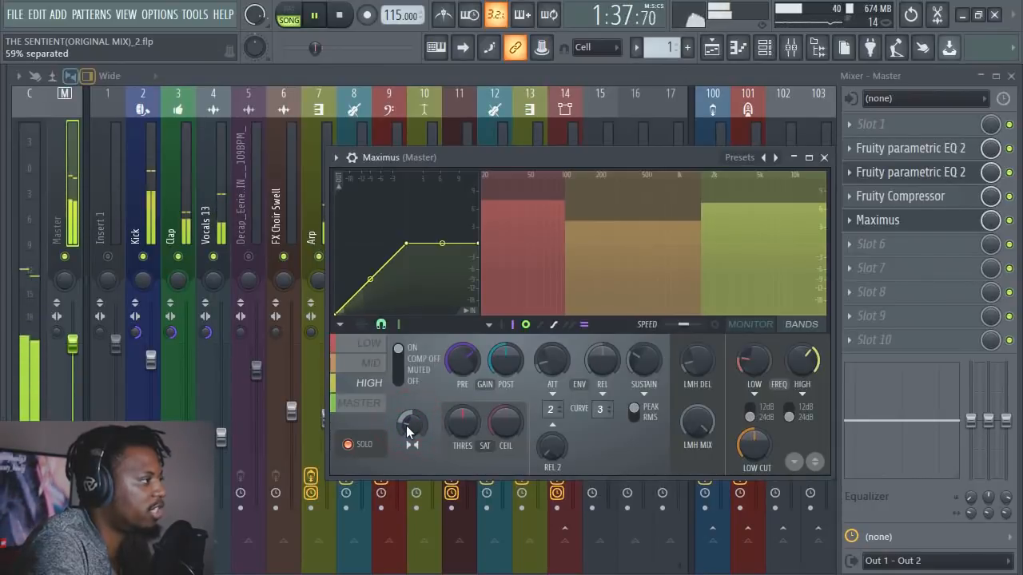
pyautogui.moveTo(413, 425); pyautogui.dragTo(413, 434)
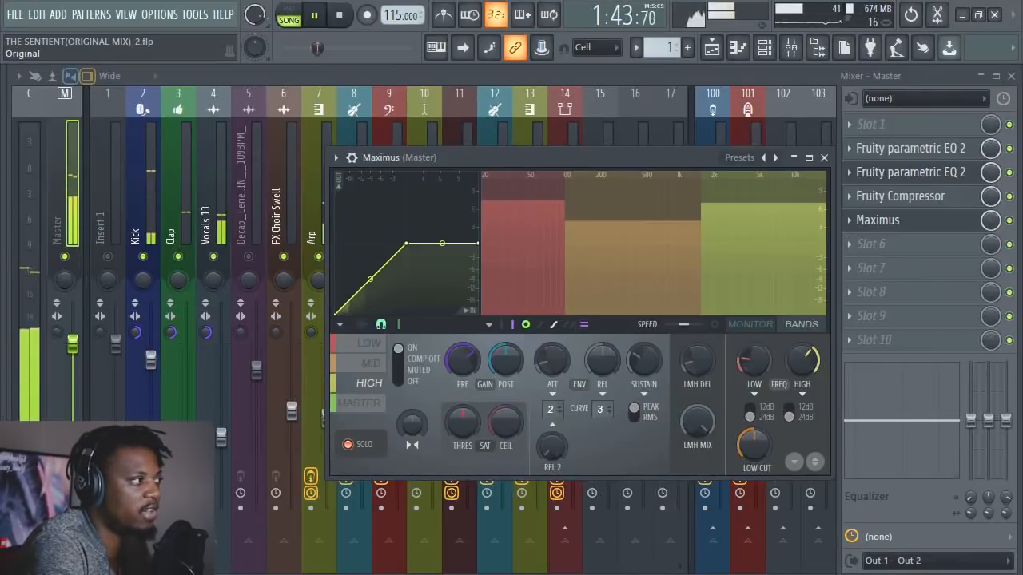
pyautogui.moveTo(412, 426); pyautogui.dragTo(413, 450)
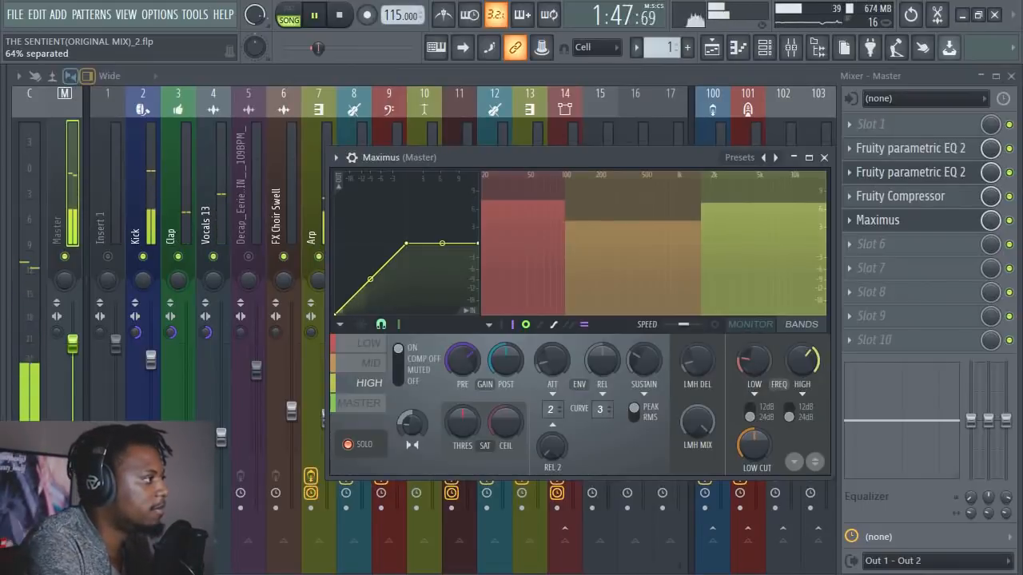
pyautogui.moveTo(416, 428); pyautogui.dragTo(415, 424)
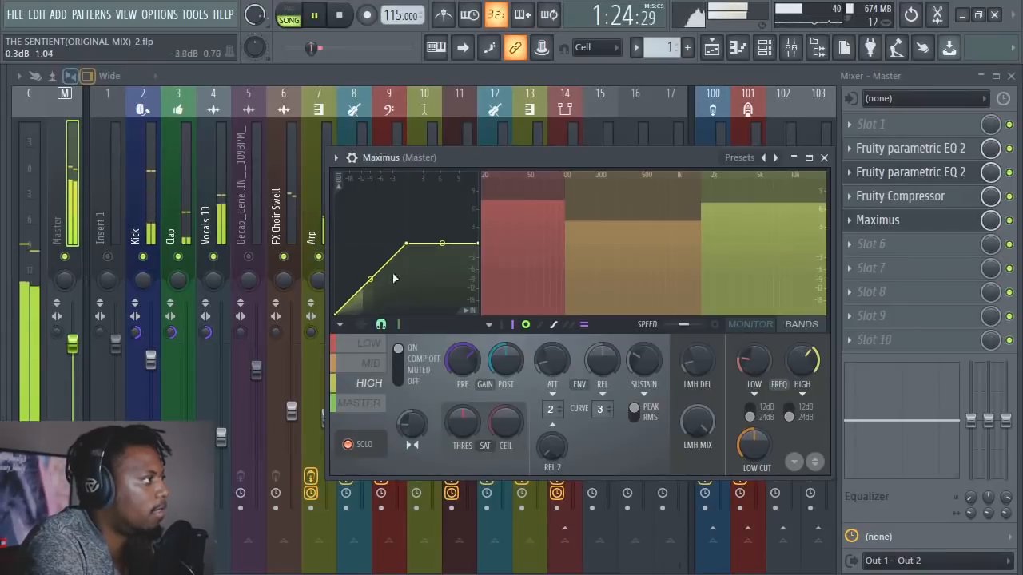
# Set the high band's sustain time to 51.34 ms and play the song from the start position
pyautogui.press('space')
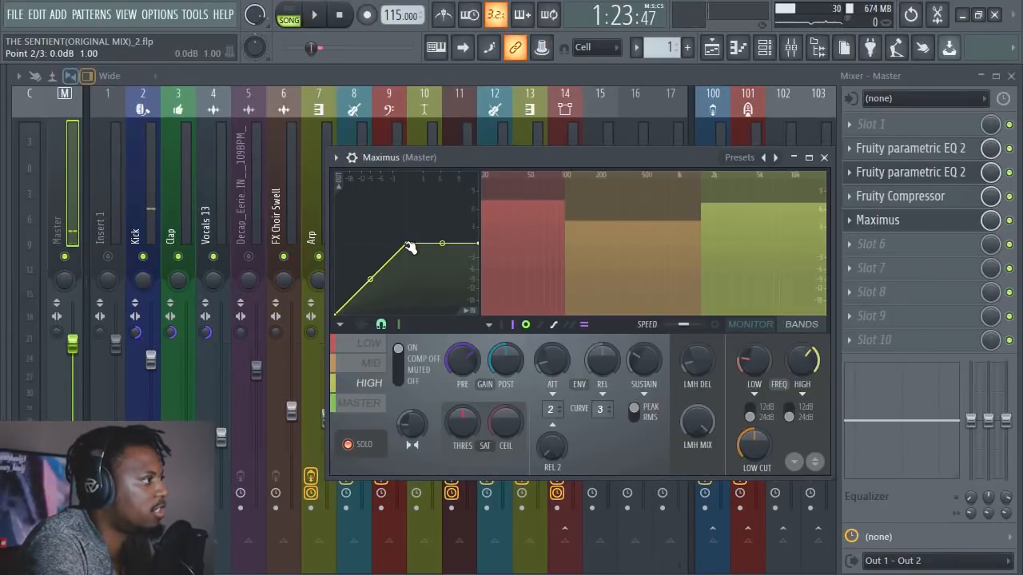
pyautogui.moveTo(557, 364); pyautogui.dragTo(557, 363)
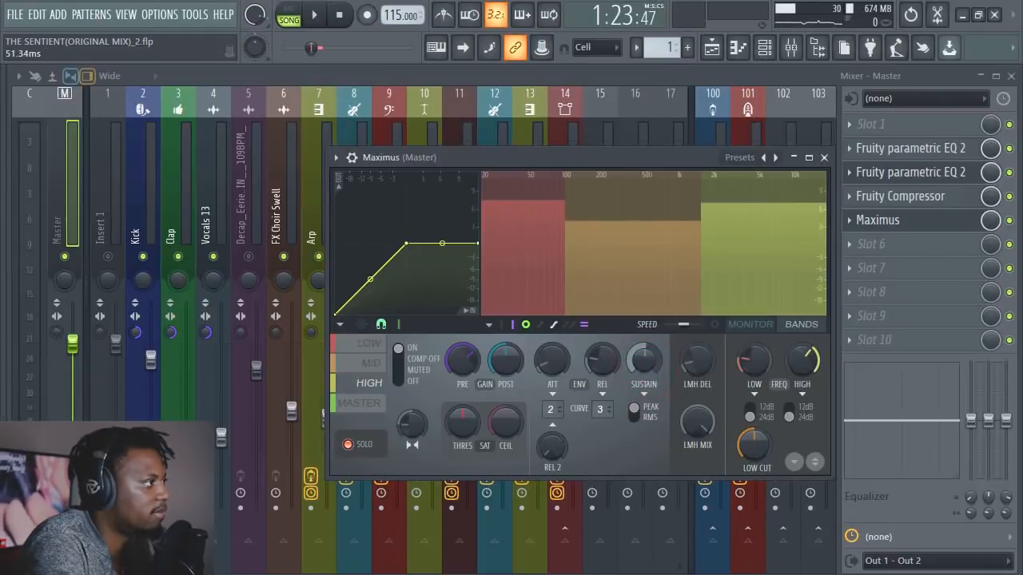
pyautogui.press('space')
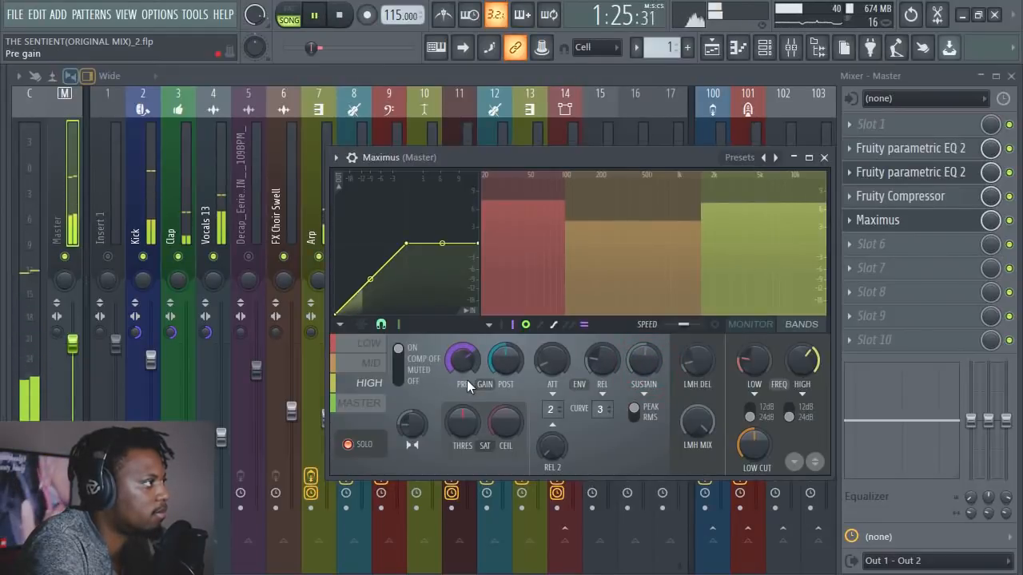
# Rebalance the high band's level by lowering its pre gain and raising its post gain
pyautogui.moveTo(465, 359); pyautogui.dragTo(505, 369)
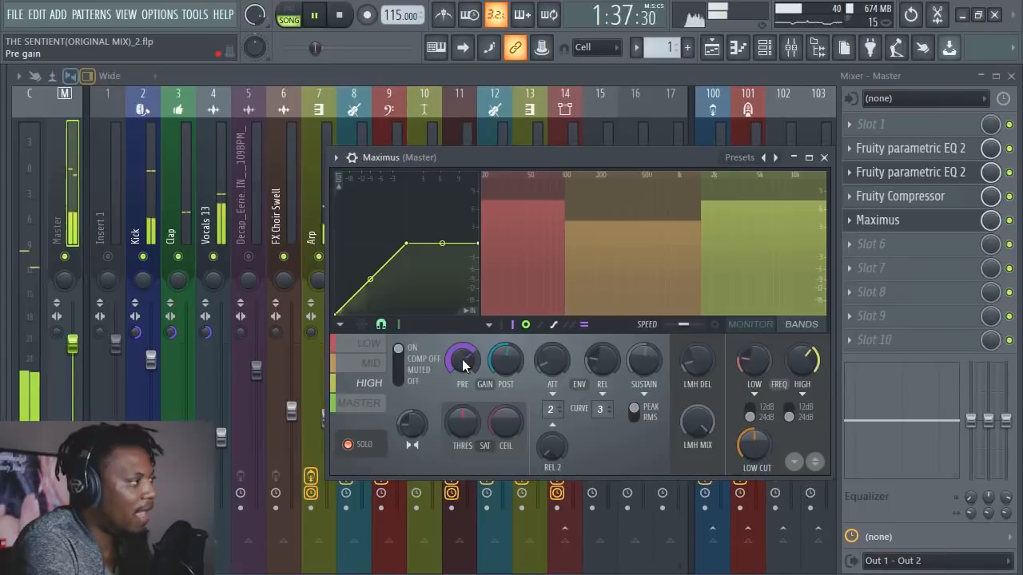
pyautogui.press('space')
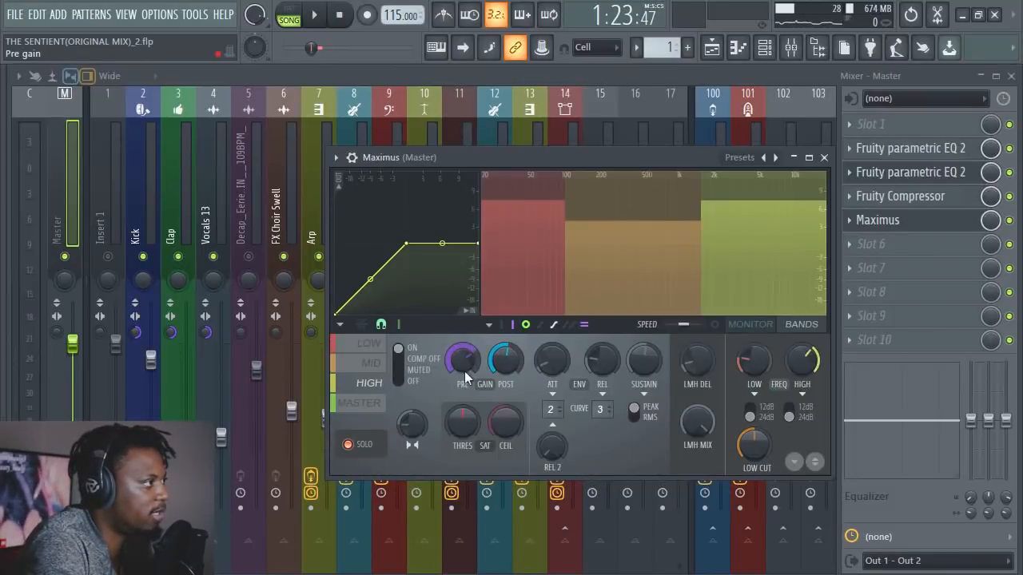
pyautogui.moveTo(462, 361); pyautogui.dragTo(462, 399)
pyautogui.press('space')
pyautogui.moveTo(494, 365); pyautogui.dragTo(494, 335)
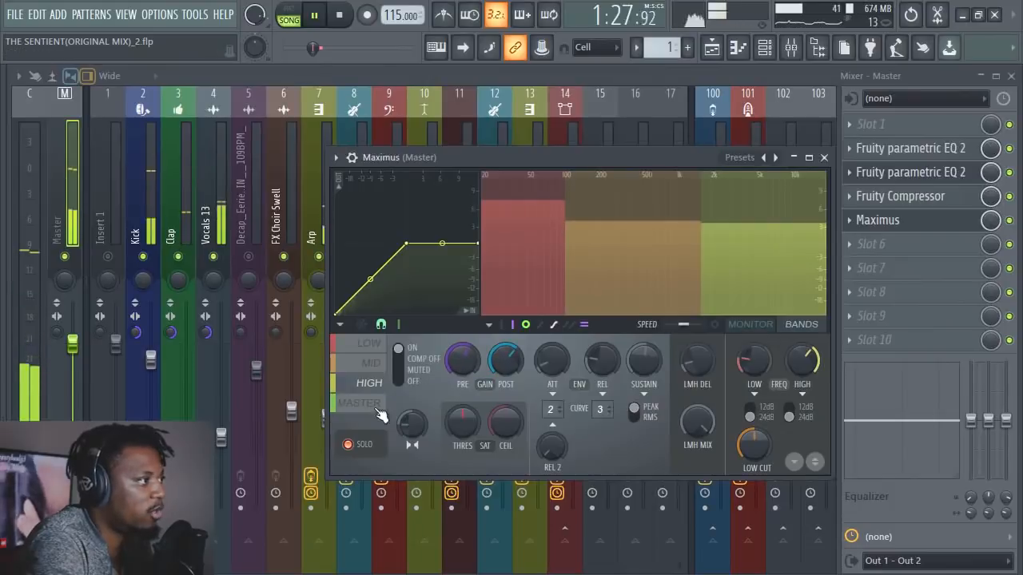
# Switch Maximus to its master band and compare the playing mix with Maximus bypassed and enabled
pyautogui.press('space')
pyautogui.click(380, 405)
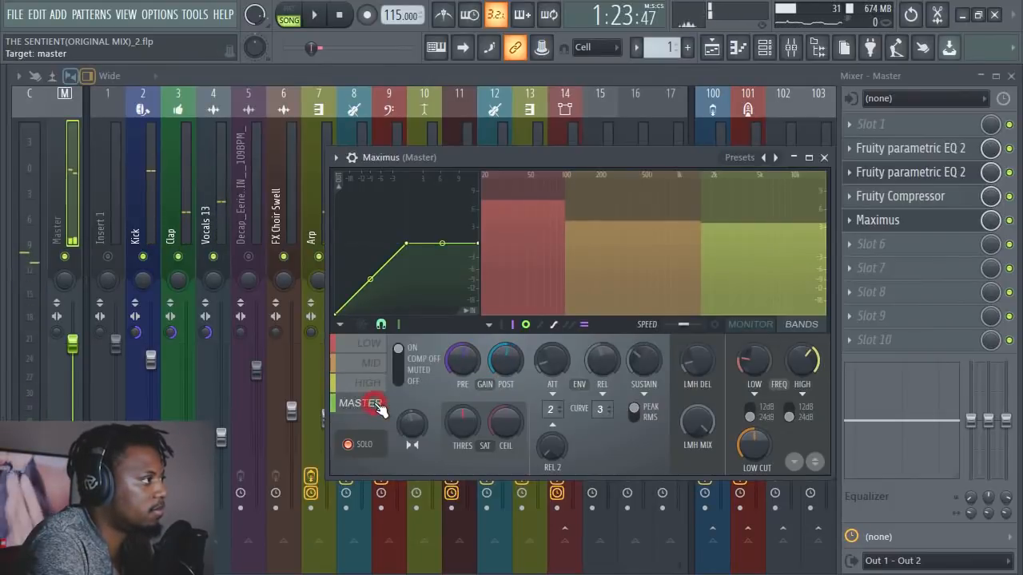
pyautogui.press('space')
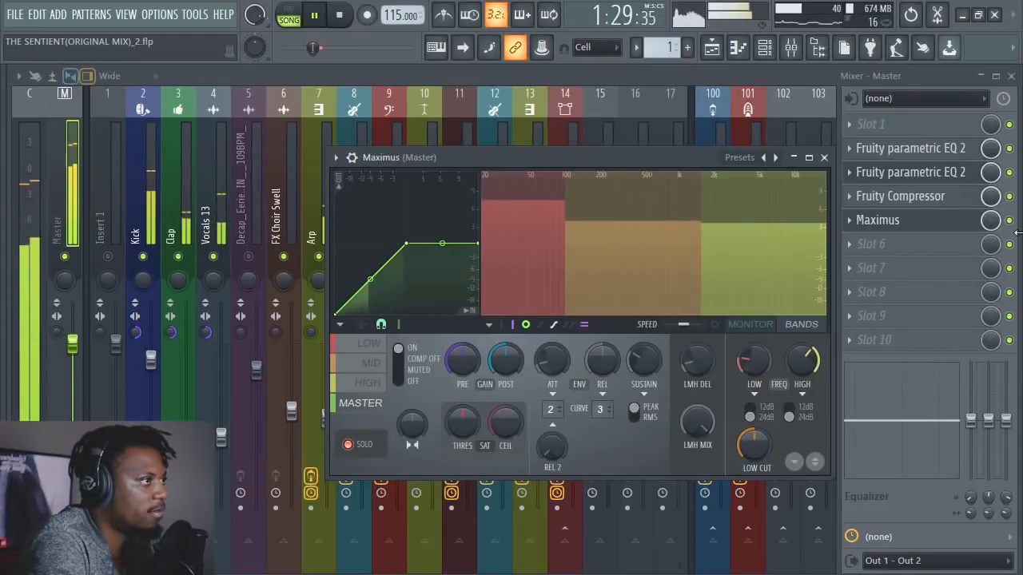
pyautogui.click(1009, 221)
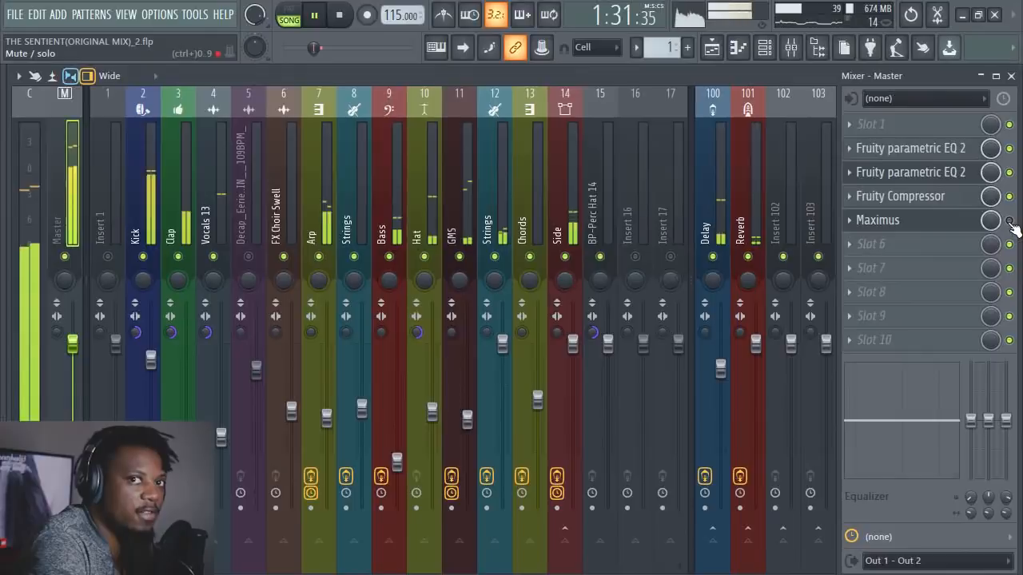
pyautogui.click(1009, 222)
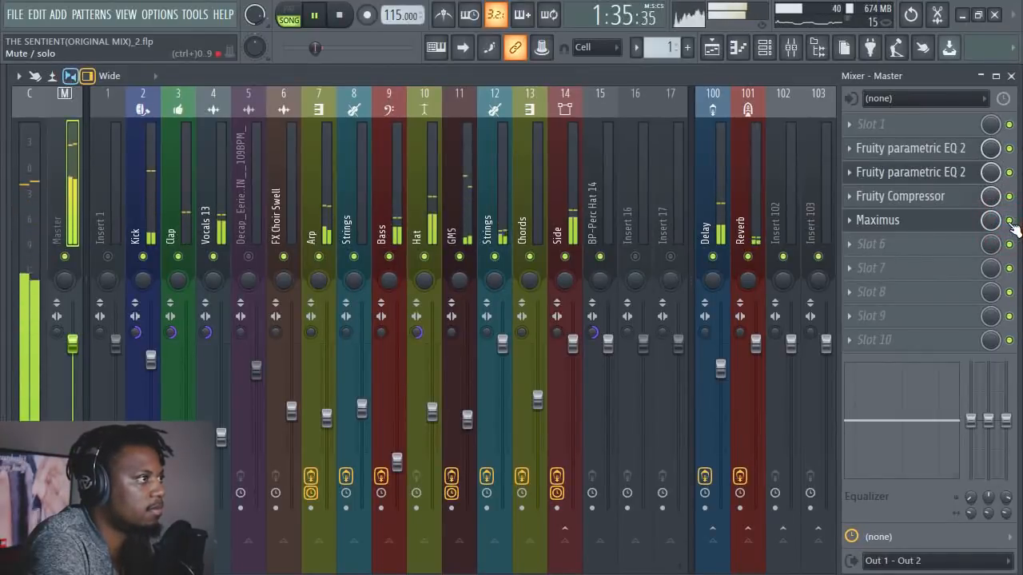
# Reopen Maximus, raise the mid band's gain slightly and trim the high band's gain, and return to the master band
pyautogui.click(935, 221)
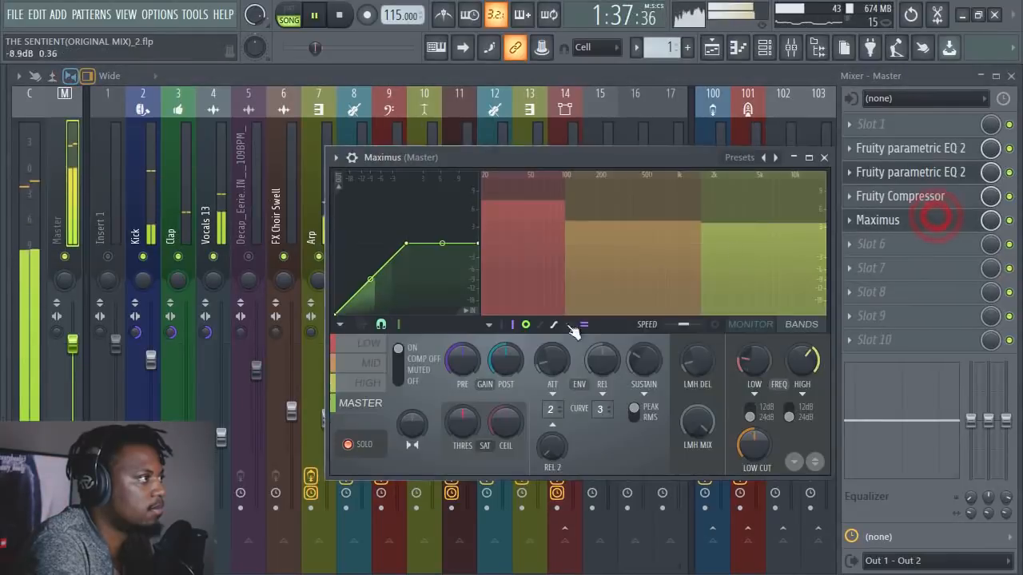
pyautogui.click(647, 263)
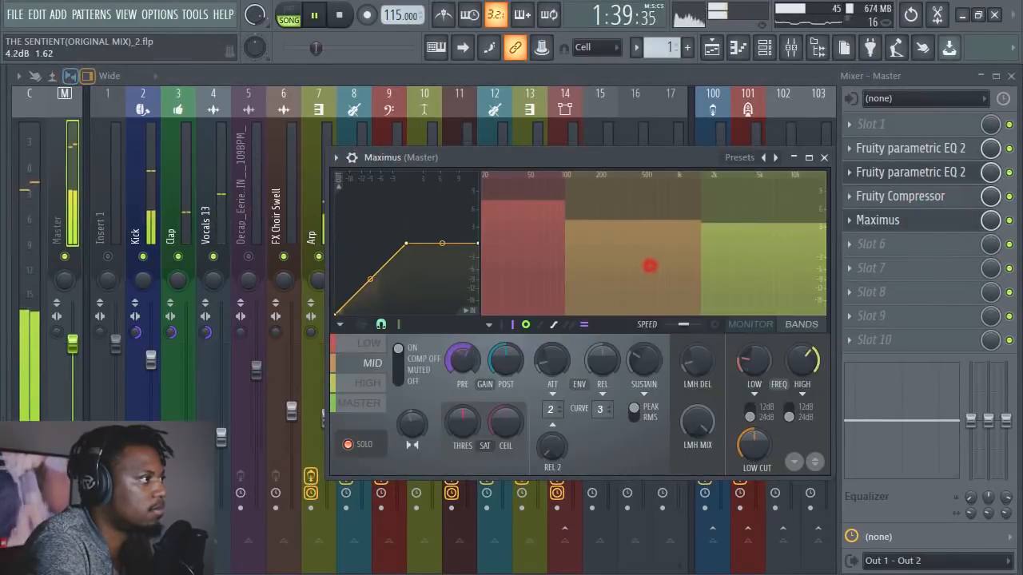
pyautogui.click(773, 266)
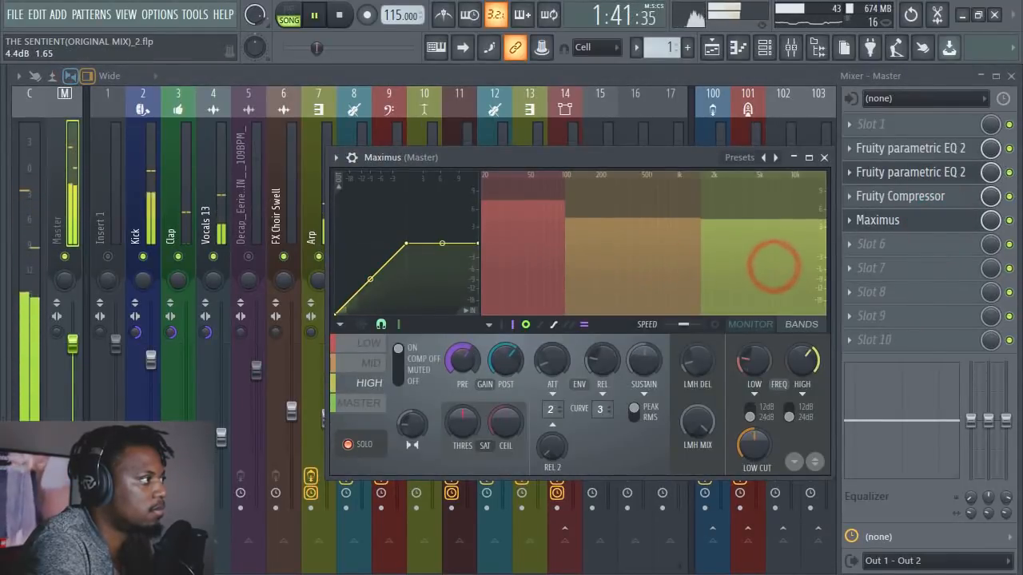
pyautogui.click(364, 409)
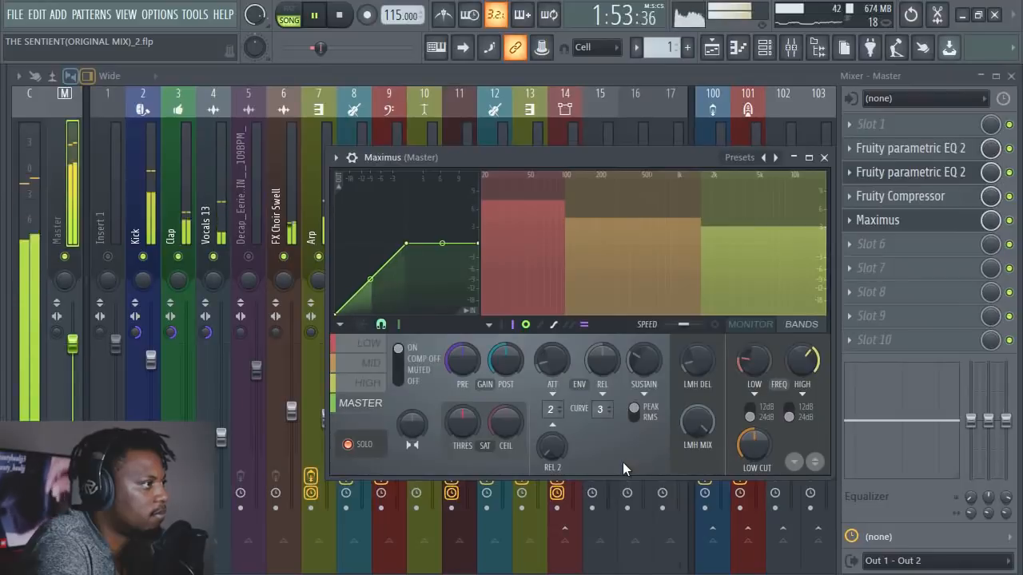
pyautogui.press('space')
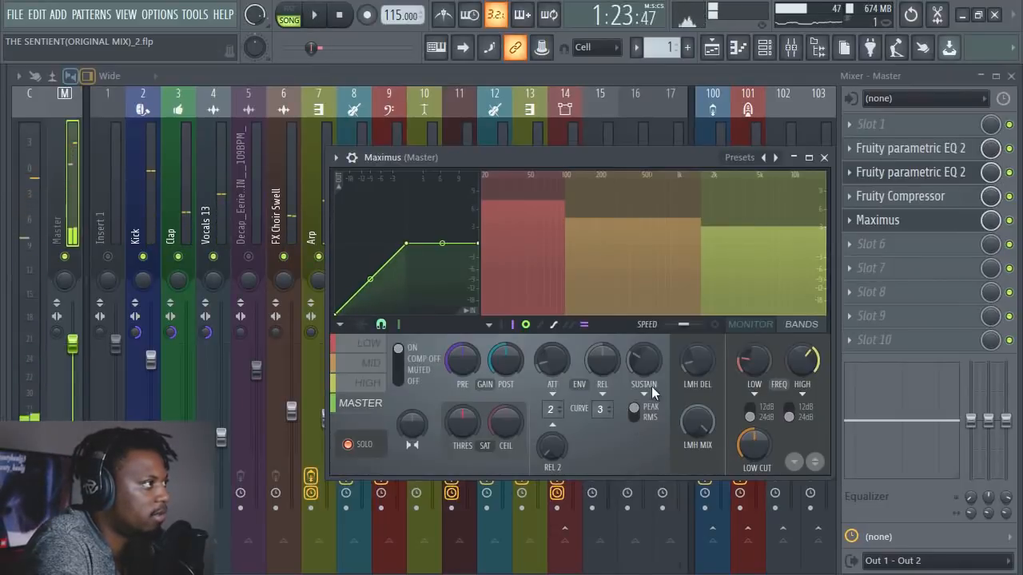
# During playback, raise the low-mid crossover to 117 Hz and the mid-high crossover slightly
pyautogui.press('space')
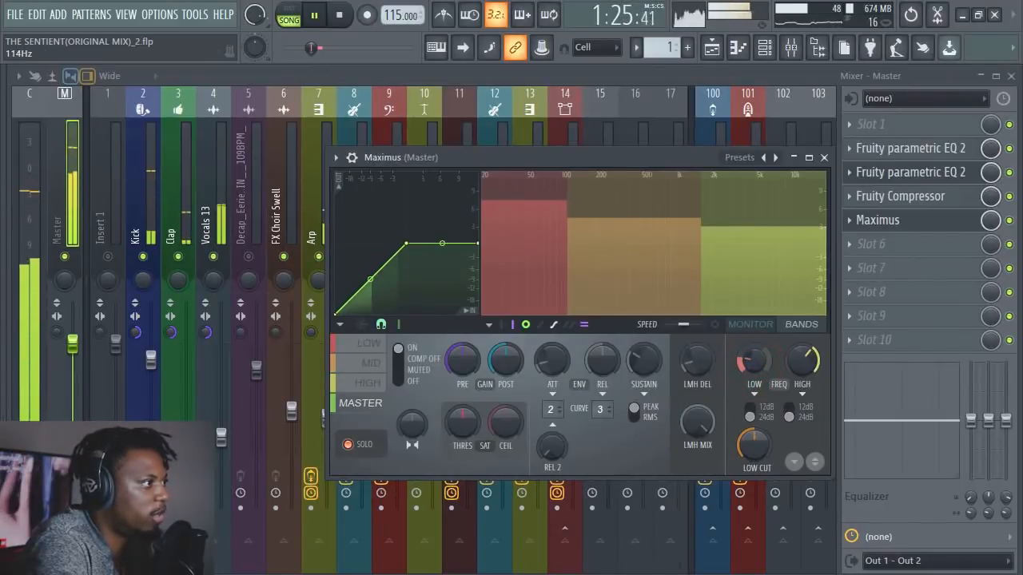
pyautogui.moveTo(752, 362); pyautogui.dragTo(804, 358)
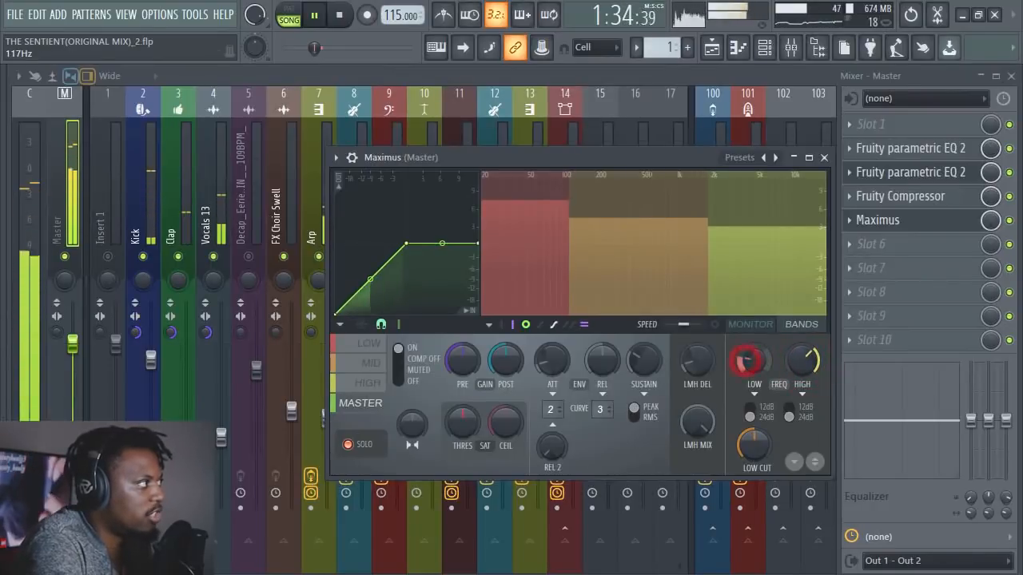
pyautogui.press('space')
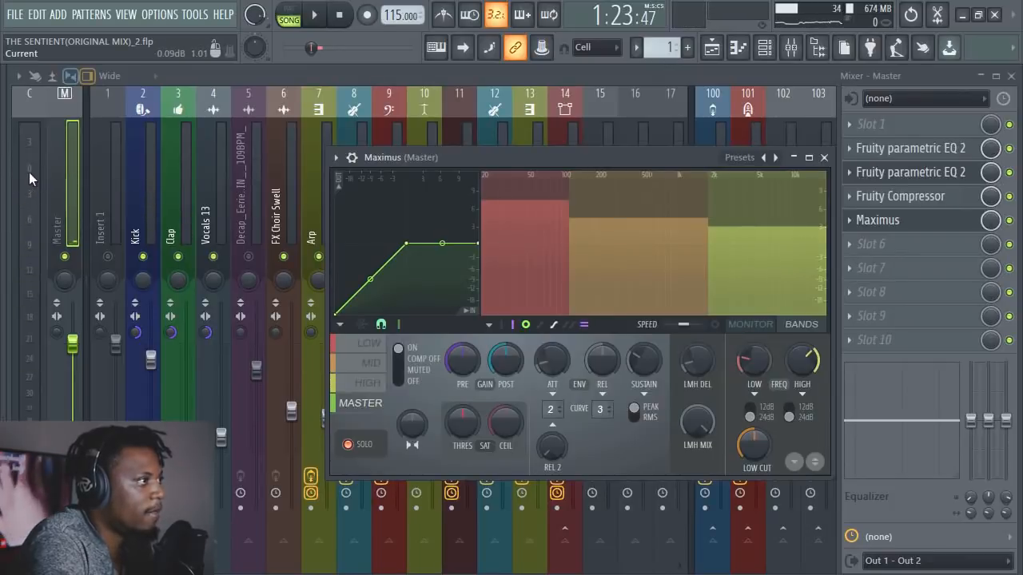
# Load Fruity Limiter into slot 6 of the Master track and move its window clear of the effect slots
pyautogui.moveTo(659, 158); pyautogui.dragTo(651, 159)
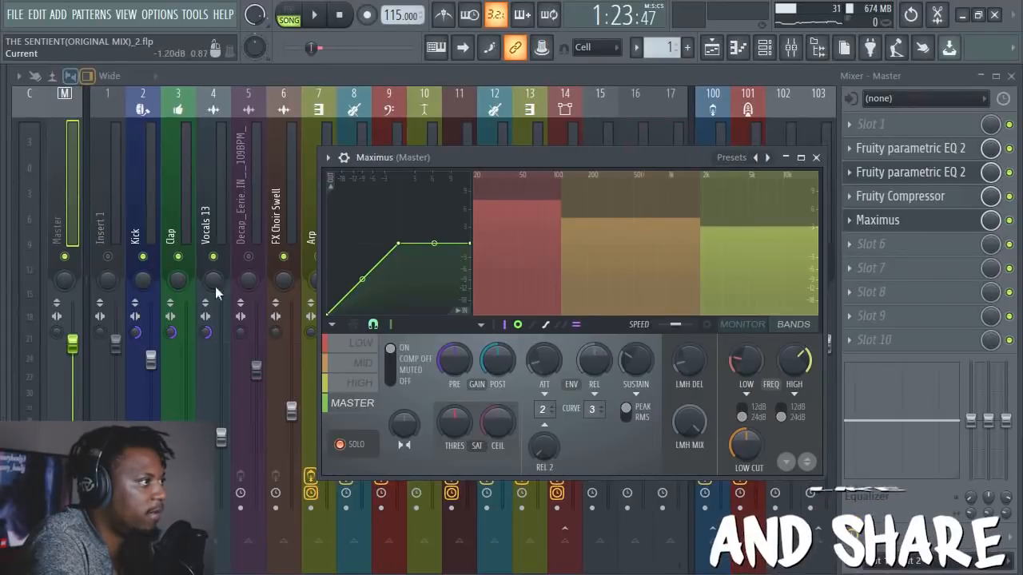
pyautogui.click(894, 248)
pyautogui.moveTo(879, 266)
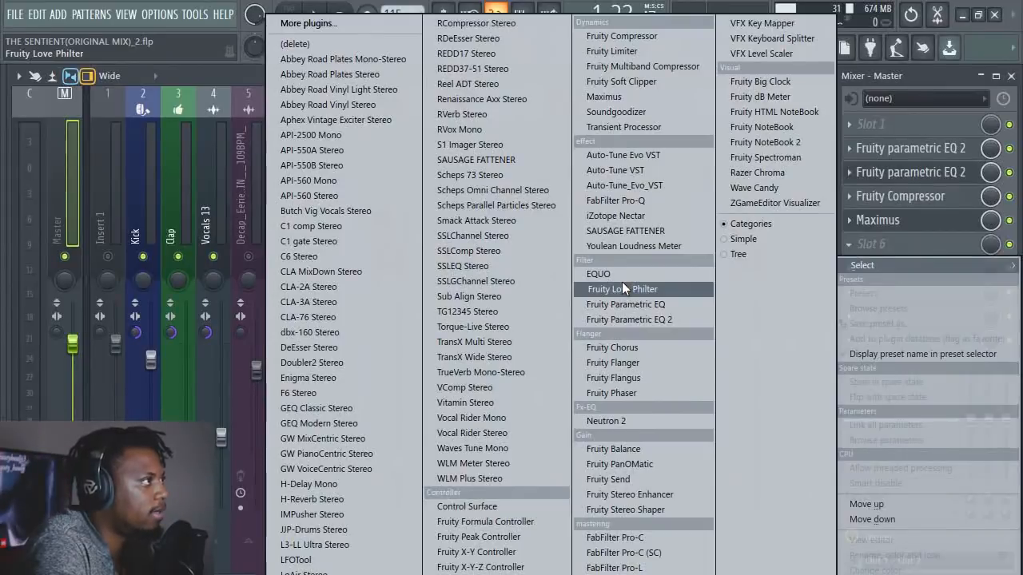
pyautogui.click(622, 52)
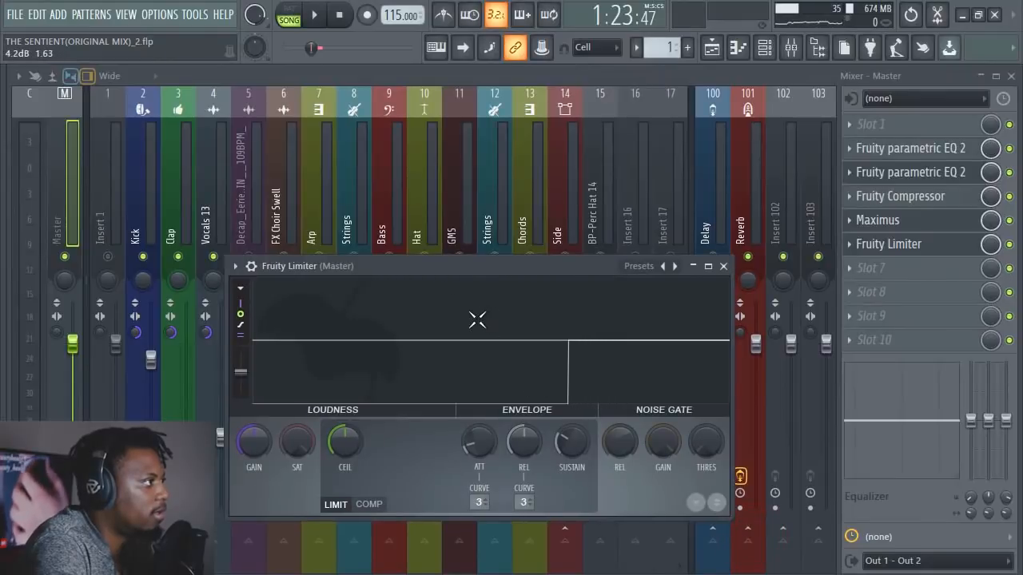
pyautogui.moveTo(402, 270); pyautogui.dragTo(453, 234)
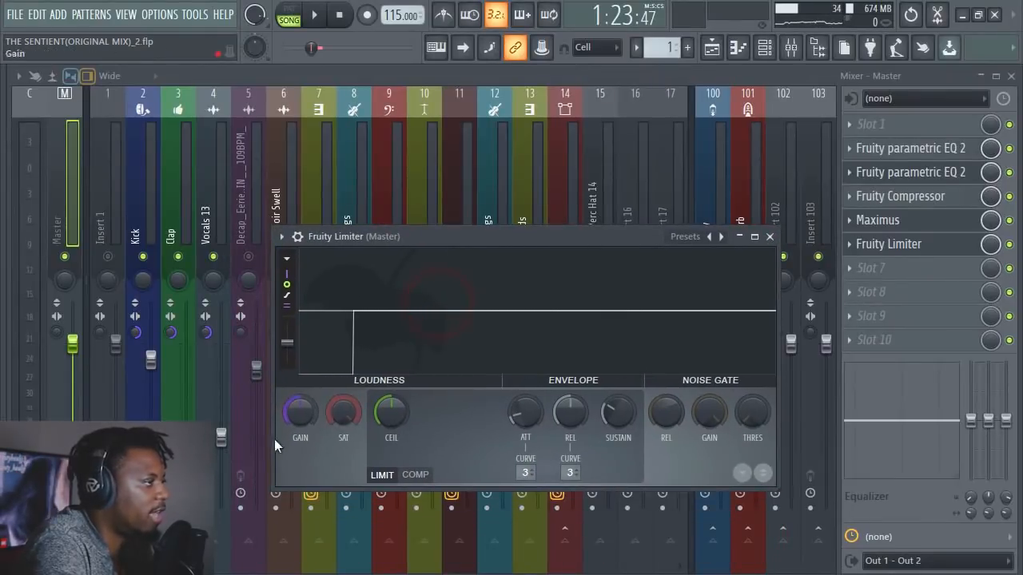
pyautogui.moveTo(586, 236); pyautogui.dragTo(541, 212)
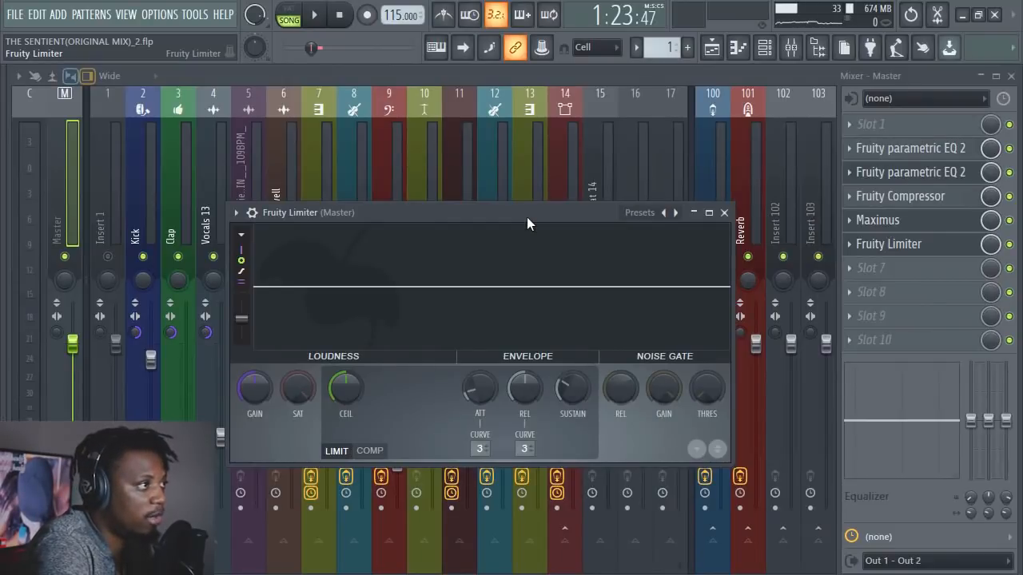
# Load Youlean Loudness Meter into slot 7 of the Master track, reposition its window, and play the song to measure its loudness
pyautogui.click(913, 270)
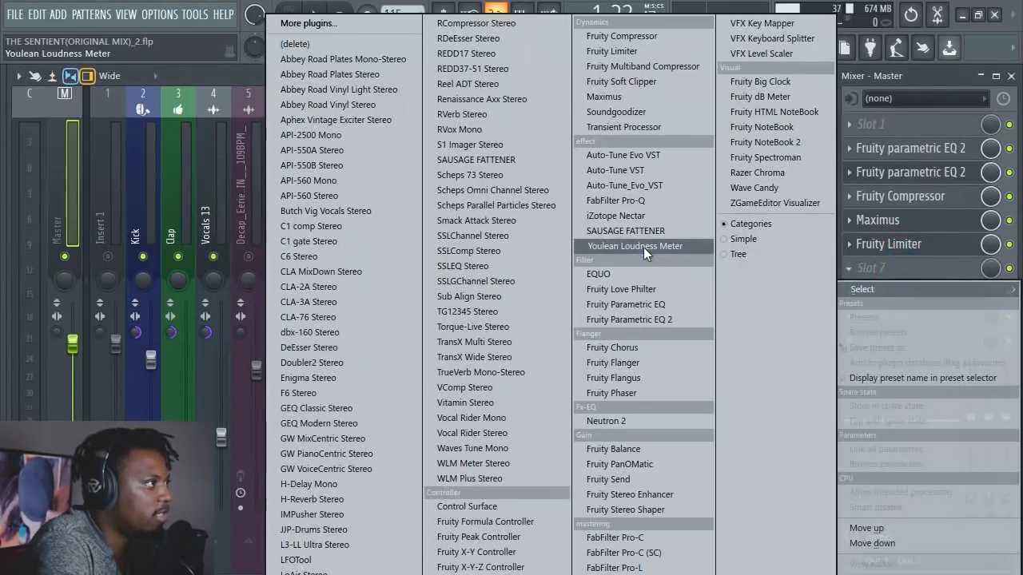
pyautogui.click(643, 247)
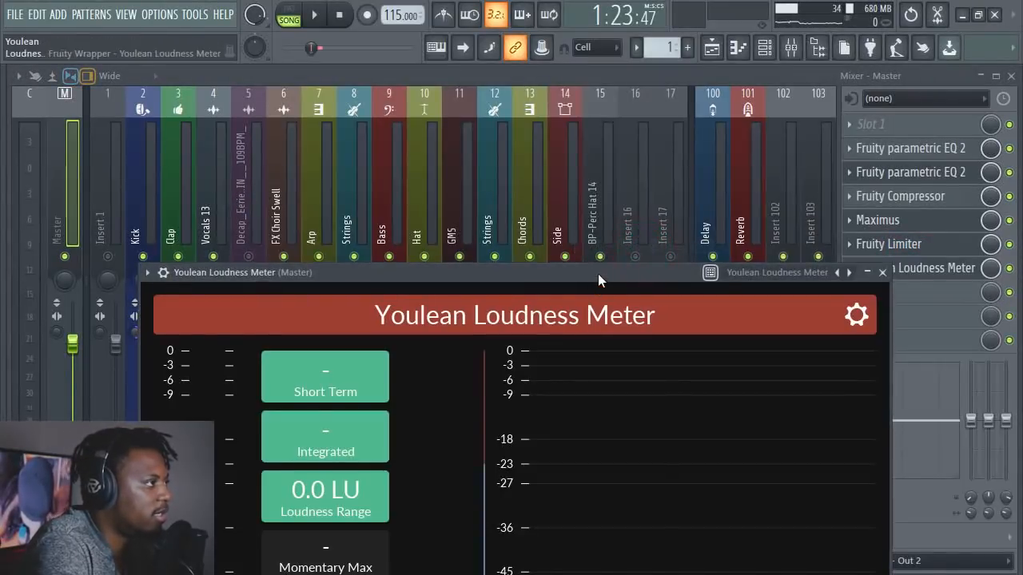
pyautogui.moveTo(598, 273); pyautogui.dragTo(641, 187)
pyautogui.moveTo(547, 190); pyautogui.dragTo(431, 96)
pyautogui.moveTo(590, 99); pyautogui.dragTo(592, 101)
pyautogui.press('space')
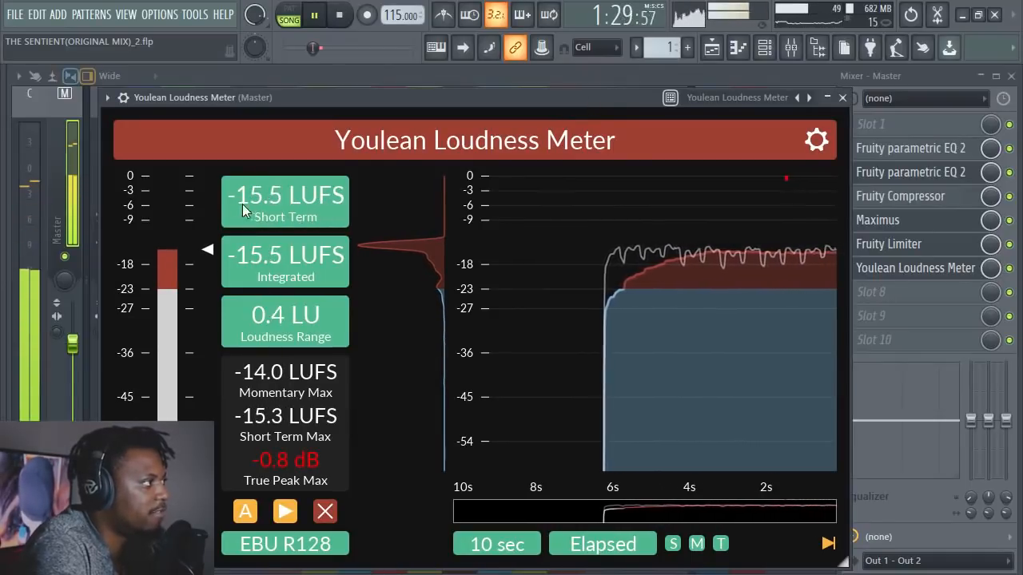
pyautogui.moveTo(304, 104); pyautogui.dragTo(369, 290)
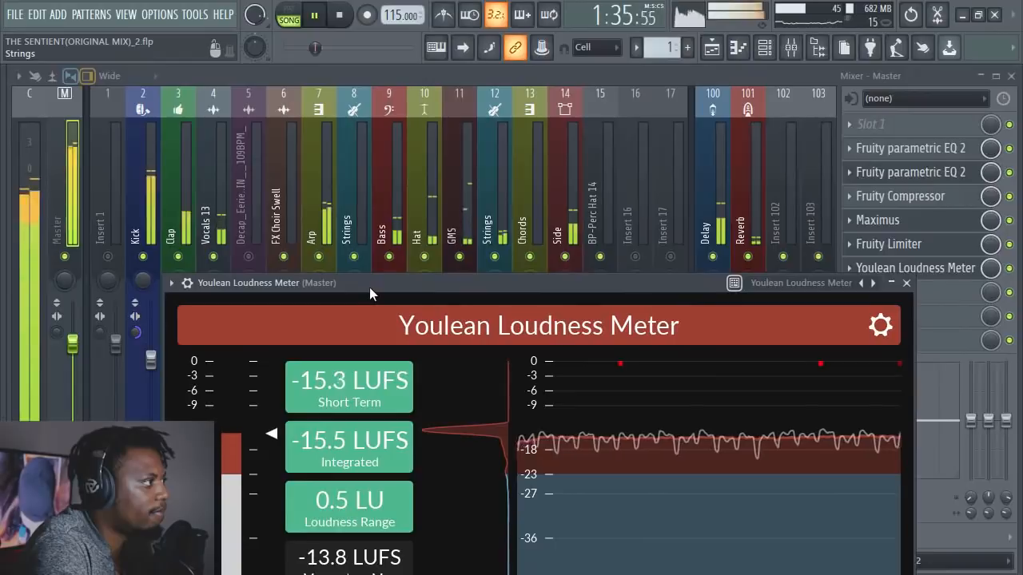
# Stop playback, close the loudness meter and open Fruity Limiter from slot 6, placing its window clear of the effect slots
pyautogui.press('space')
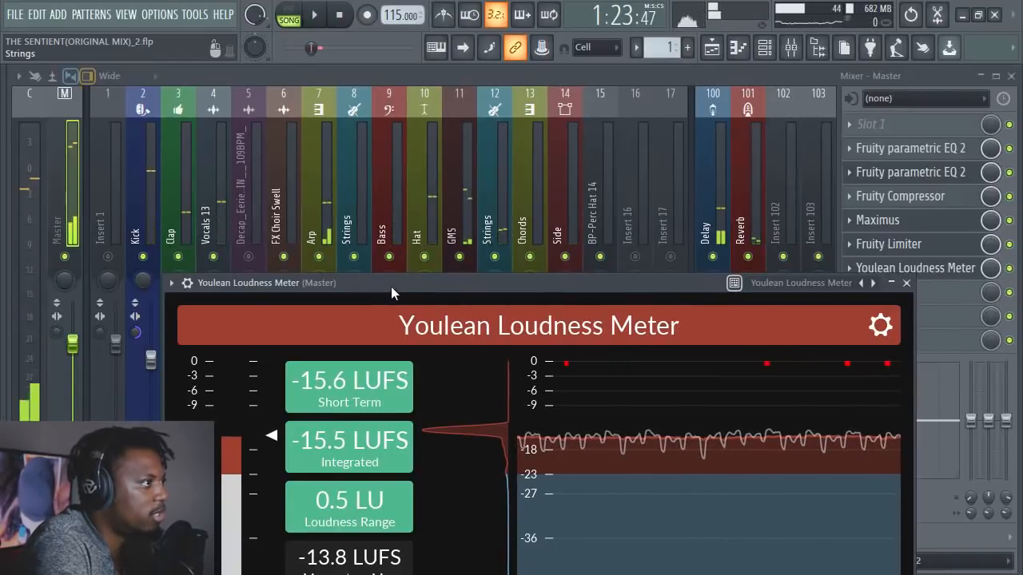
pyautogui.moveTo(391, 287); pyautogui.dragTo(398, 292)
pyautogui.moveTo(675, 292); pyautogui.dragTo(636, 274)
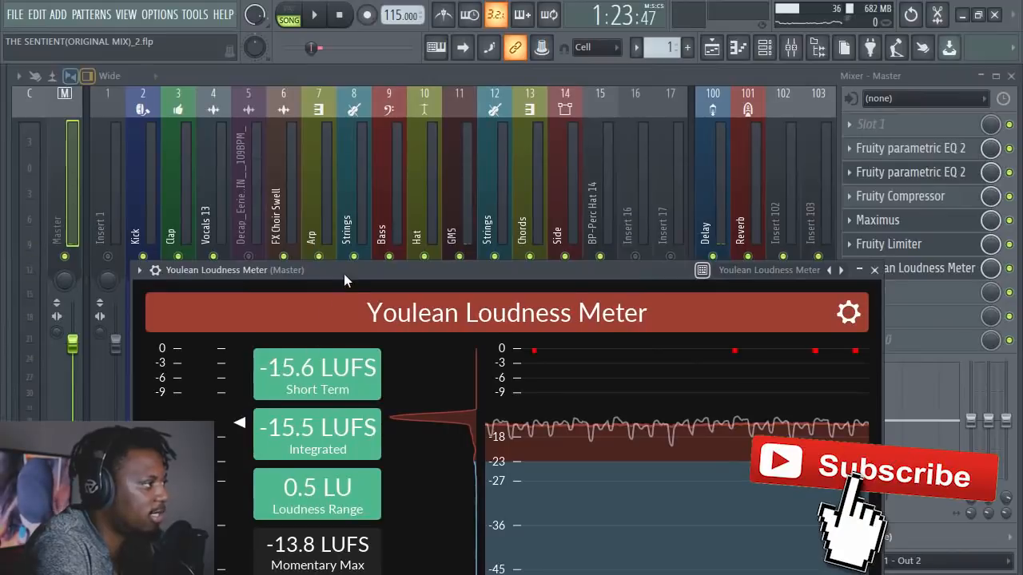
pyautogui.moveTo(345, 277); pyautogui.dragTo(380, 273)
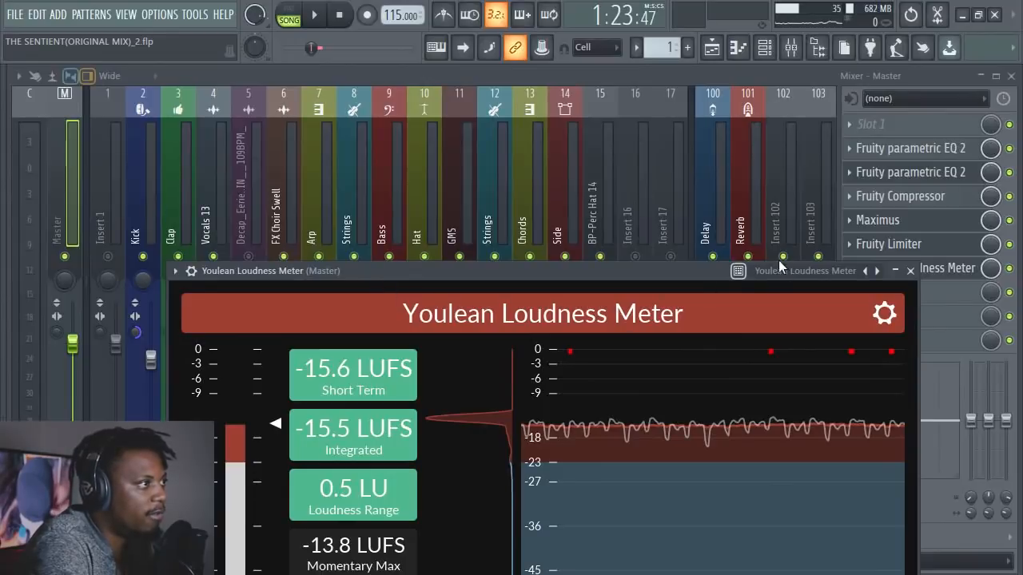
pyautogui.click(910, 271)
pyautogui.click(889, 244)
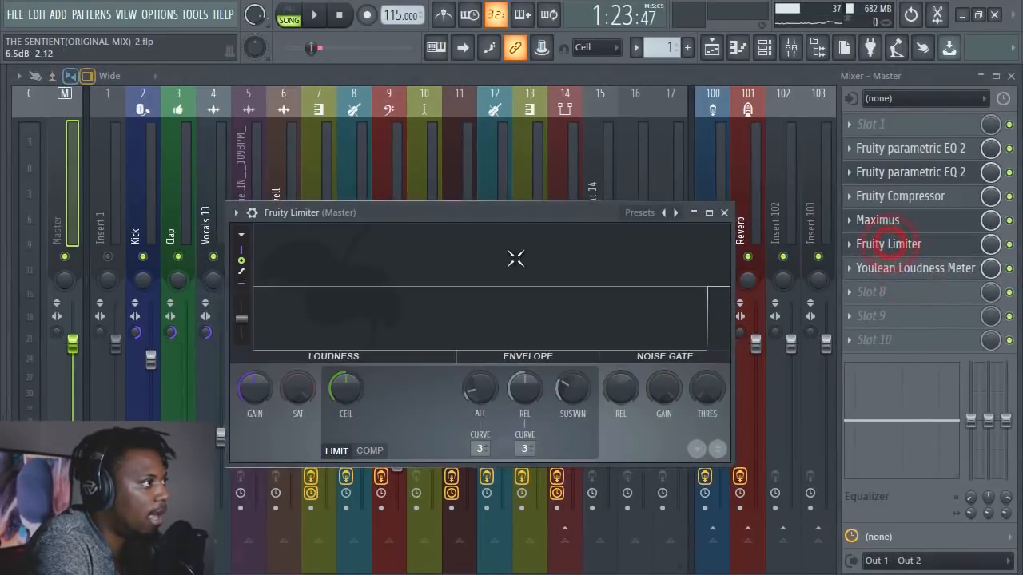
pyautogui.moveTo(517, 214); pyautogui.dragTo(555, 248)
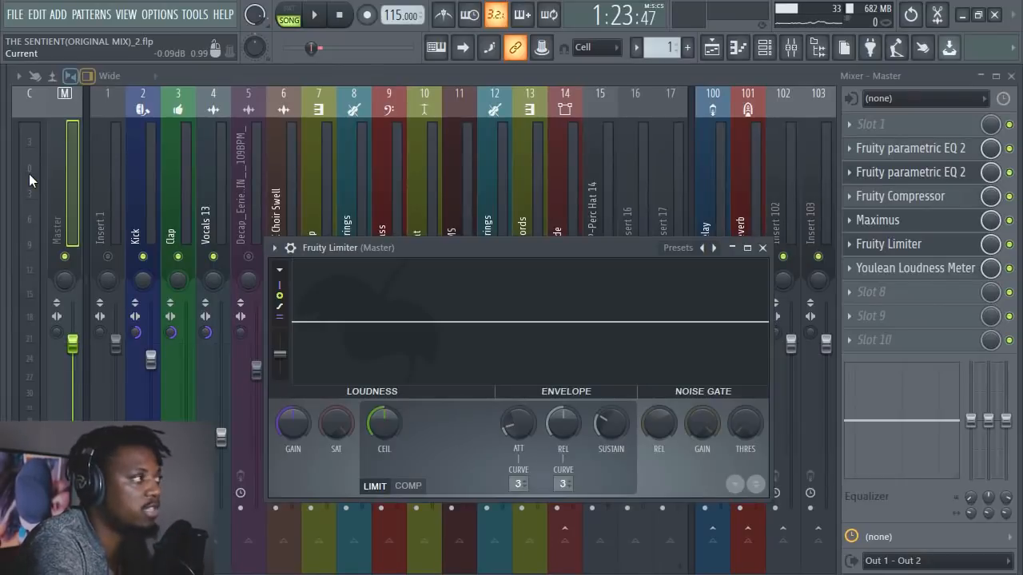
# During playback, raise Fruity Limiter's gain to about 3.4 dB and set its saturation threshold to about -0.3 dB
pyautogui.press('space')
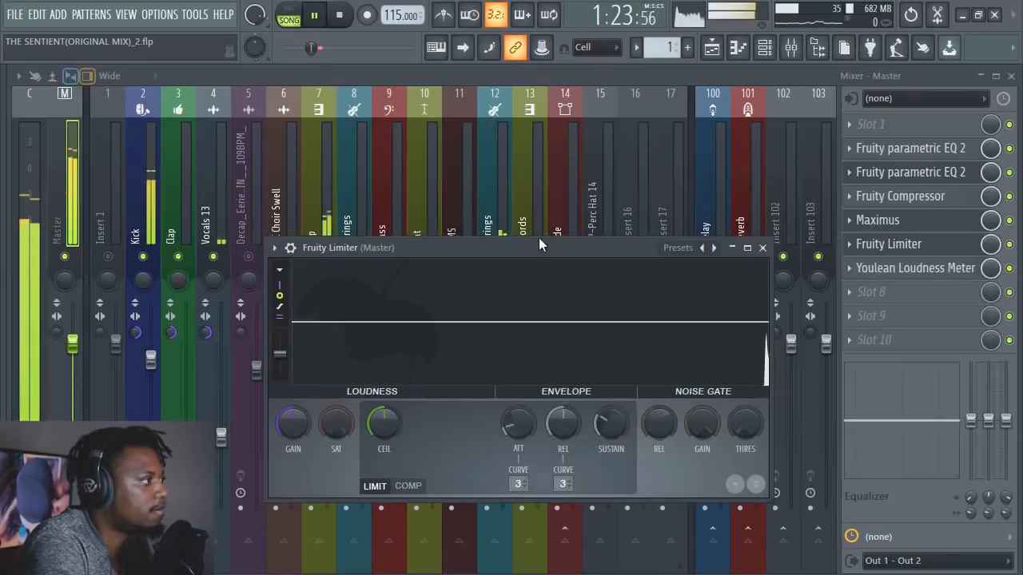
pyautogui.moveTo(293, 424); pyautogui.dragTo(292, 379)
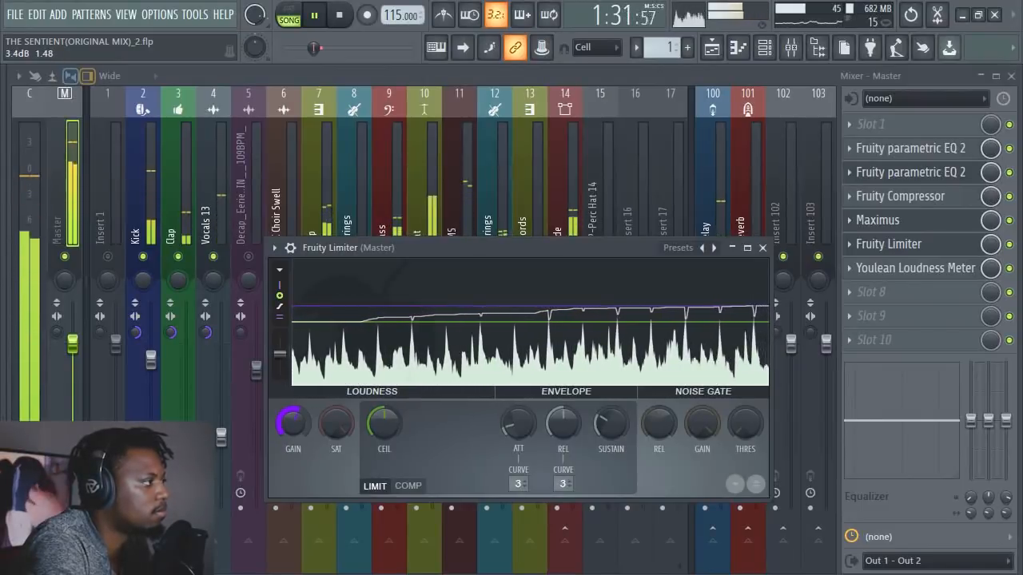
pyautogui.moveTo(334, 431); pyautogui.dragTo(334, 404)
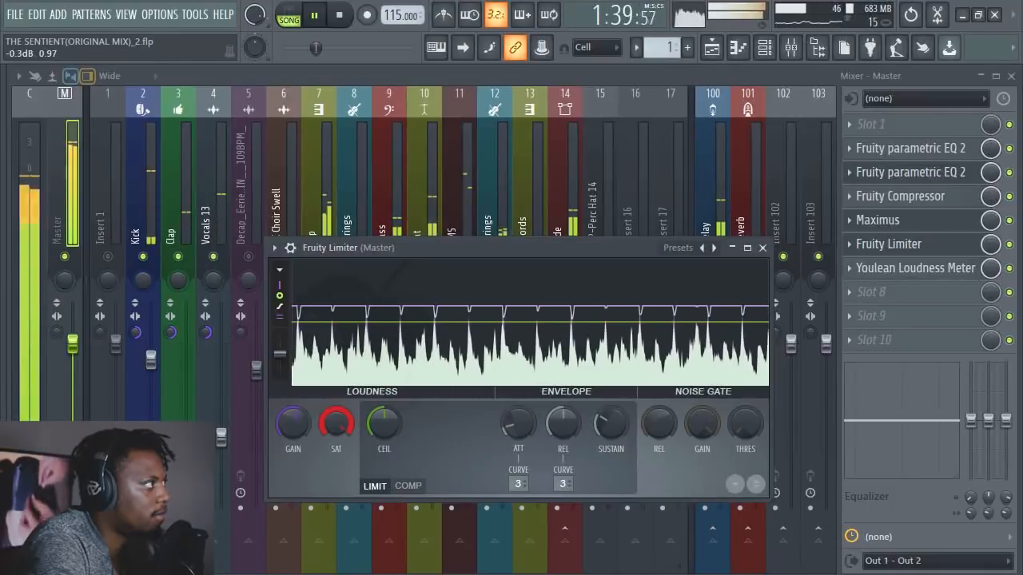
pyautogui.moveTo(334, 404); pyautogui.dragTo(334, 404)
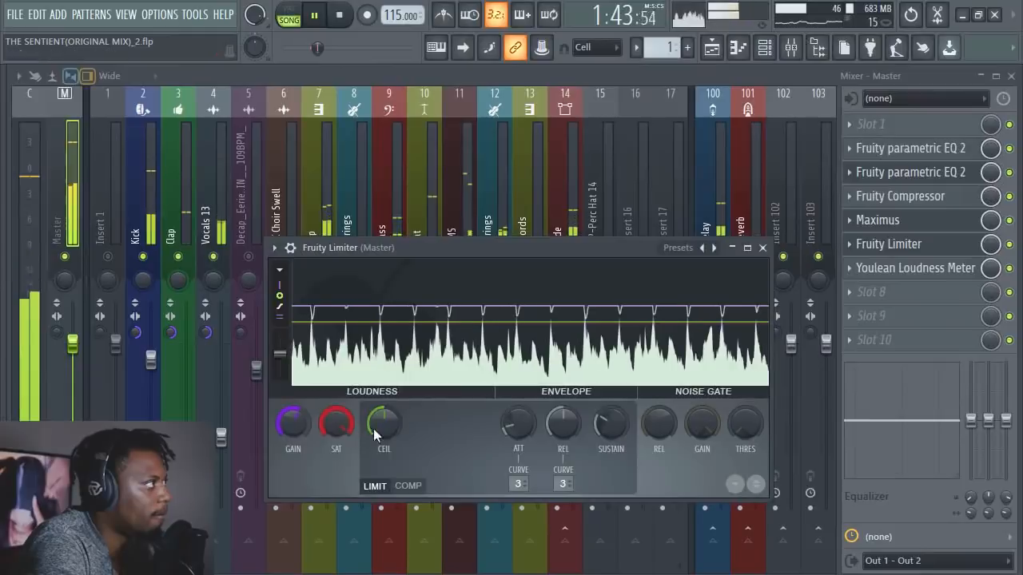
pyautogui.press('space')
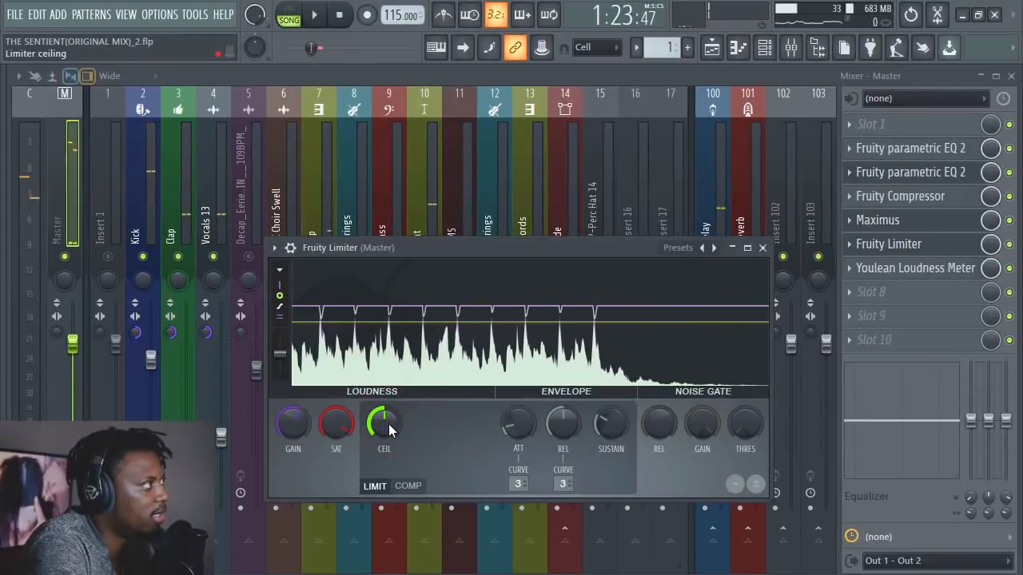
pyautogui.click(389, 424)
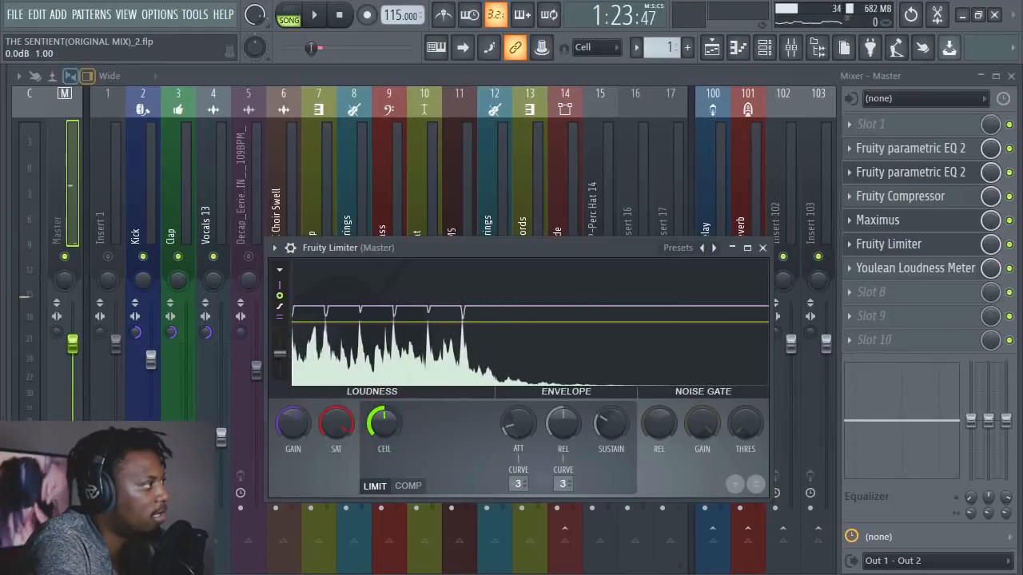
pyautogui.moveTo(389, 424); pyautogui.dragTo(388, 428)
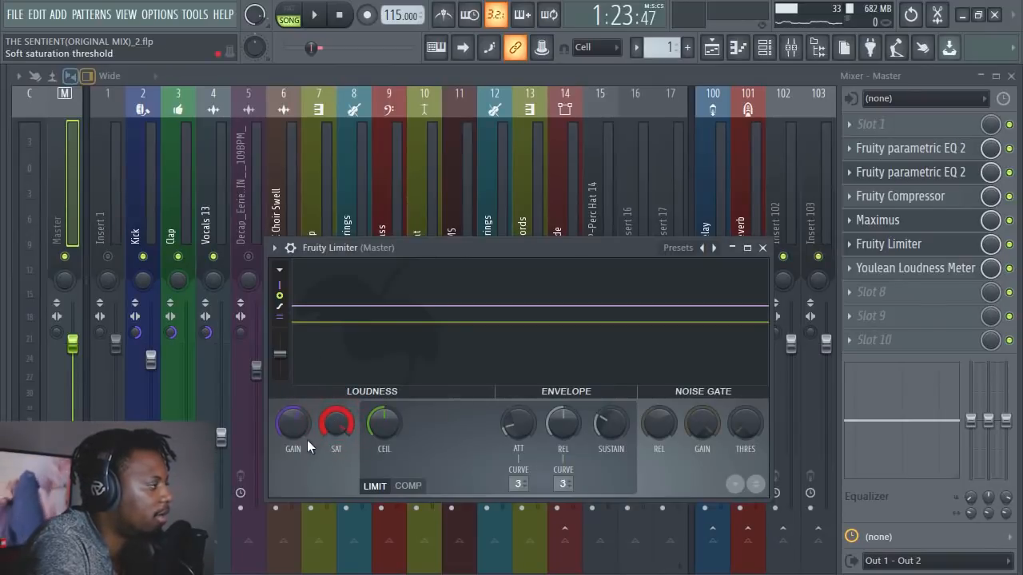
# Replay the section, raise Fruity Limiter's gain further, and back it off slightly
pyautogui.press('space')
pyautogui.press('space')
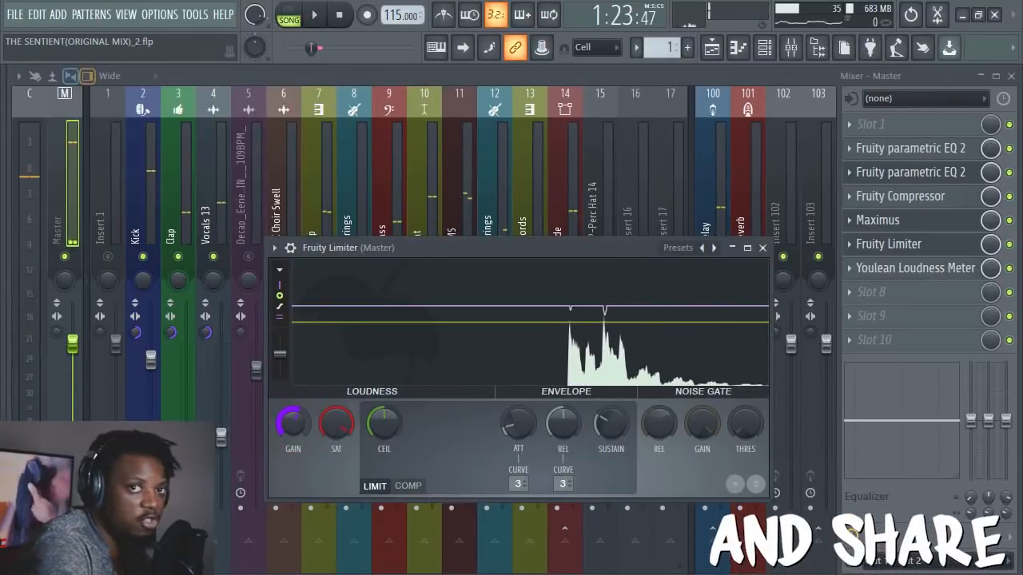
pyautogui.press('space')
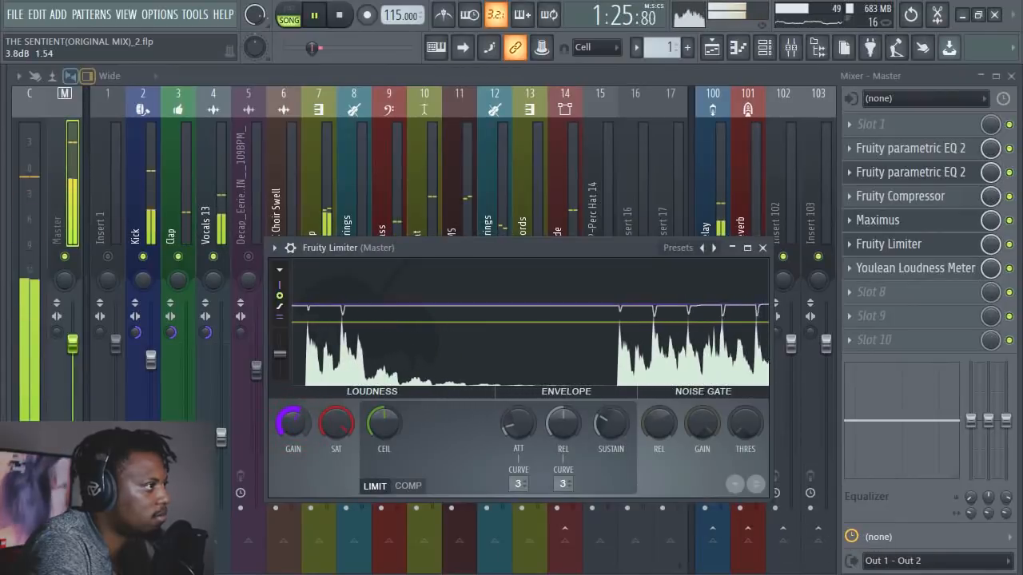
pyautogui.moveTo(295, 428); pyautogui.dragTo(295, 418)
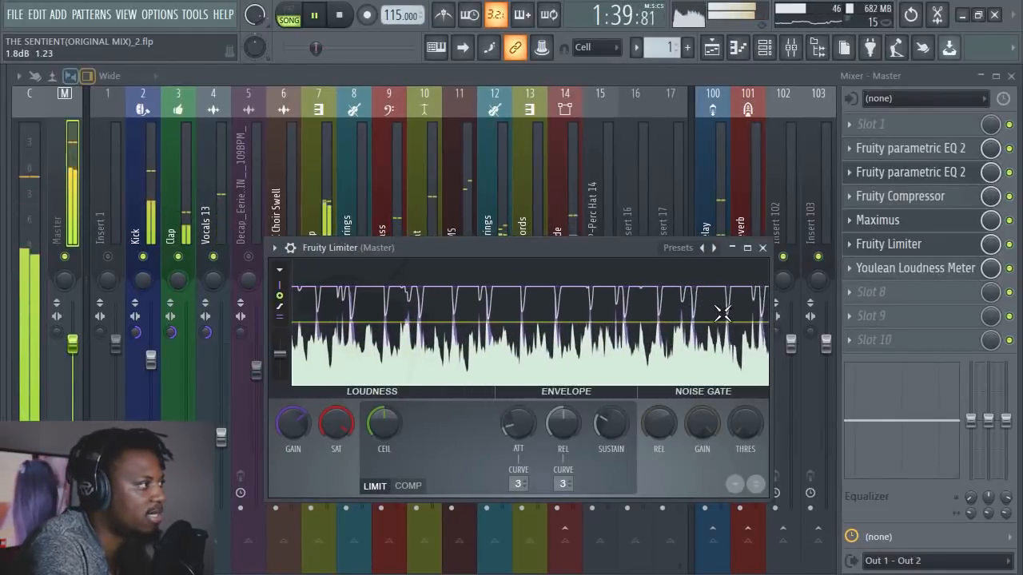
pyautogui.click(502, 250)
pyautogui.moveTo(292, 428)
pyautogui.mouseDown()
pyautogui.moveTo(292, 403)
pyautogui.moveTo(291, 434)
pyautogui.mouseUp()
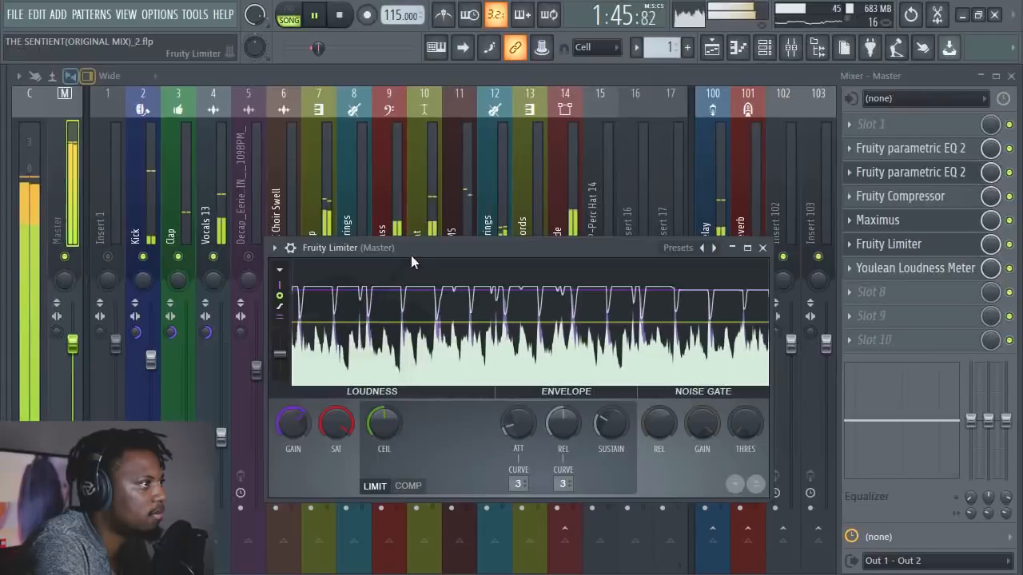
# Open Youlean Loudness Meter below the effect slots and replay the section to measure the limited master's loudness
pyautogui.click(915, 268)
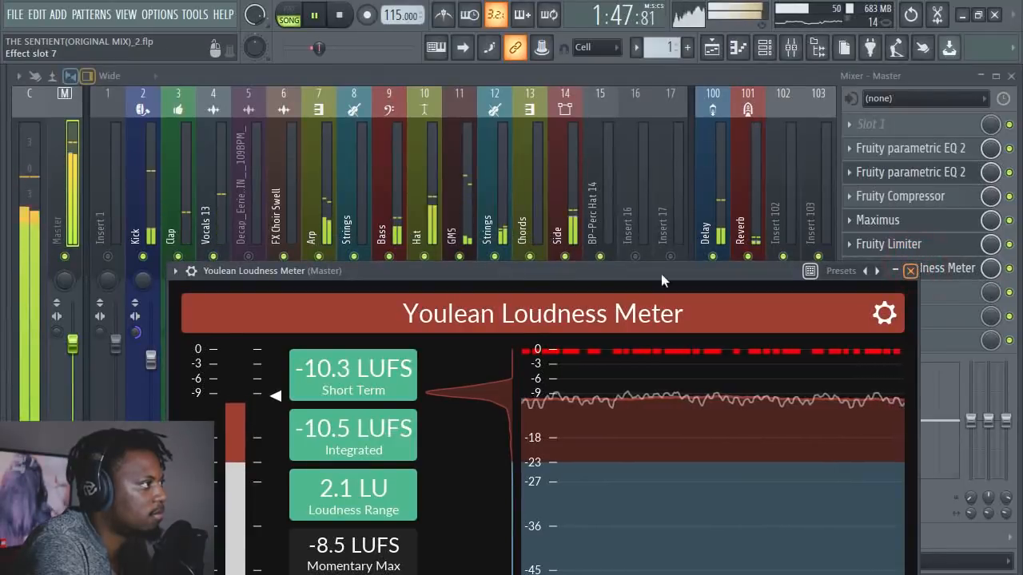
pyautogui.moveTo(438, 278); pyautogui.dragTo(501, 391)
pyautogui.press('space')
pyautogui.moveTo(439, 392); pyautogui.dragTo(412, 350)
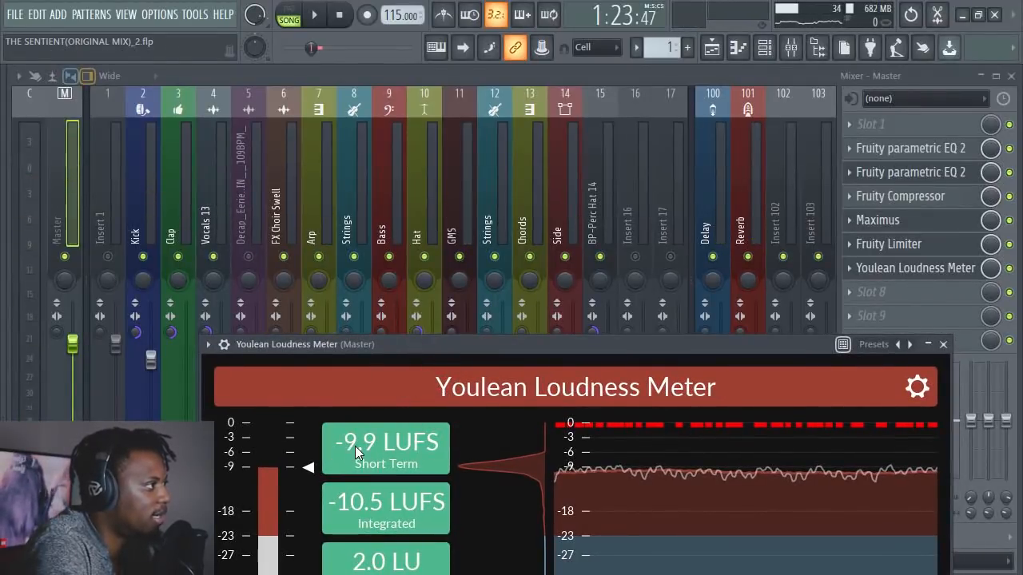
pyautogui.moveTo(410, 349); pyautogui.dragTo(412, 342)
pyautogui.press('space')
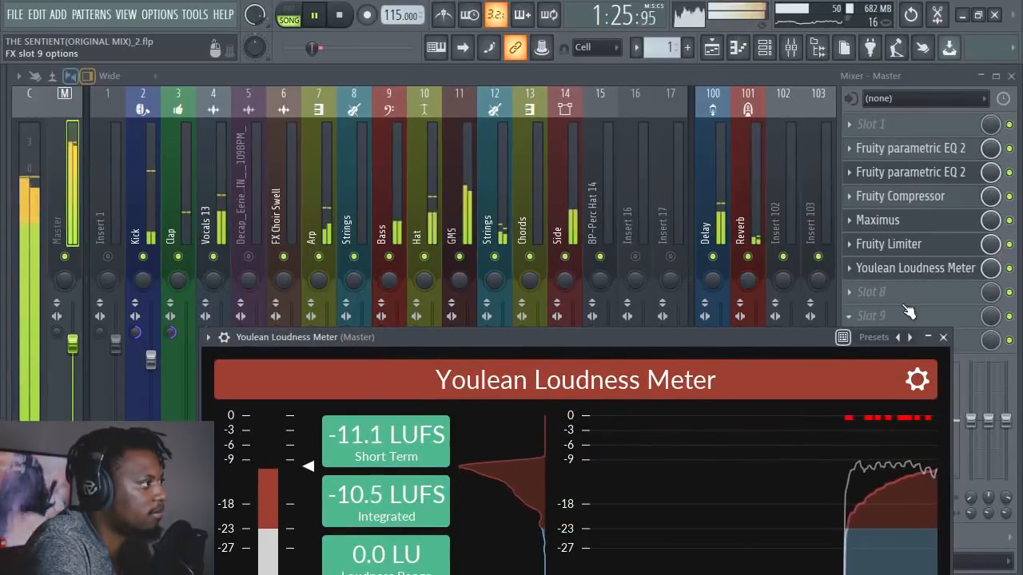
# Switch back to Fruity Limiter, push its gain higher during playback, and reopen the loudness meter
pyautogui.click(916, 272)
pyautogui.click(916, 244)
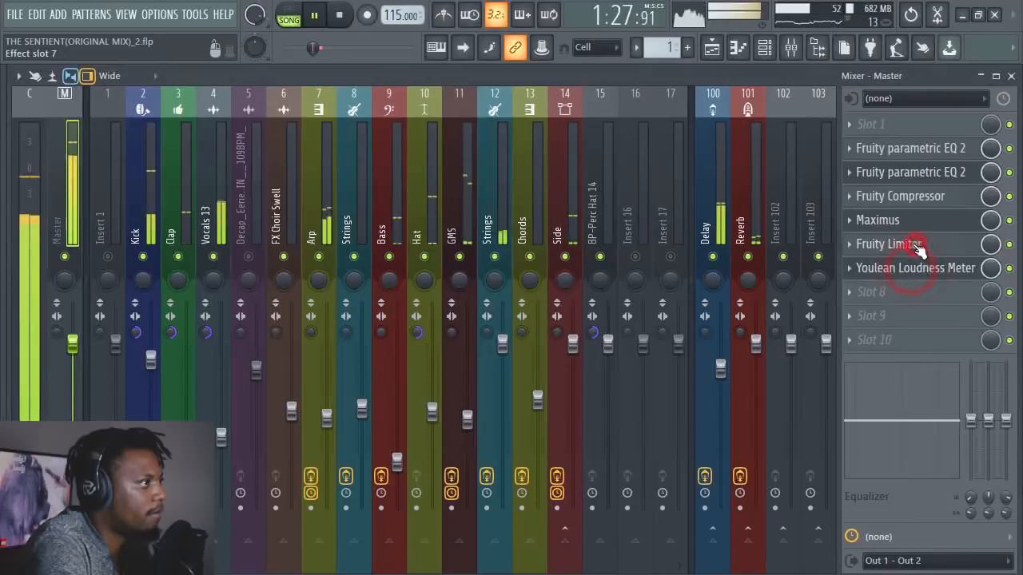
pyautogui.click(914, 244)
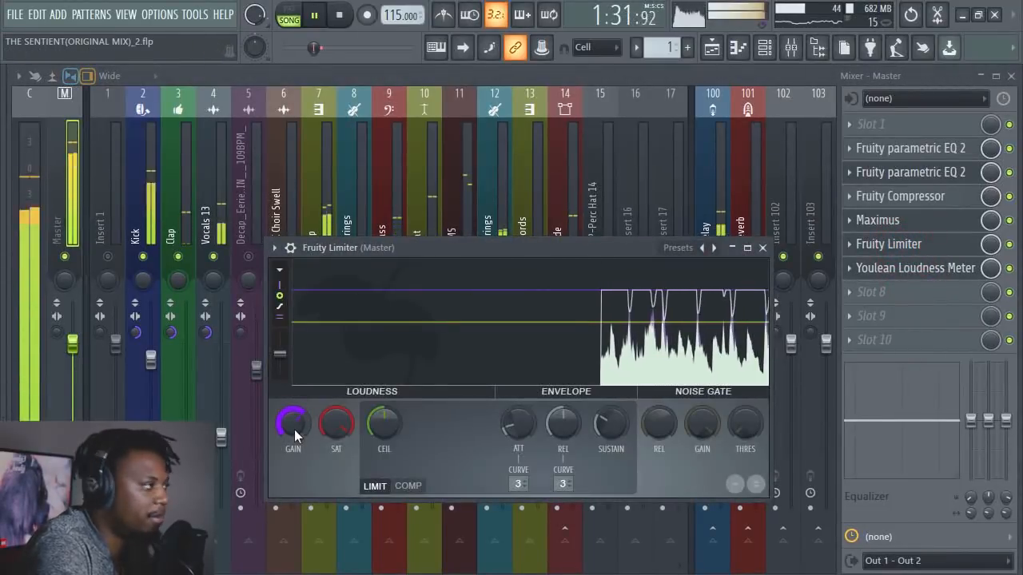
pyautogui.moveTo(293, 426); pyautogui.dragTo(294, 409)
pyautogui.click(915, 267)
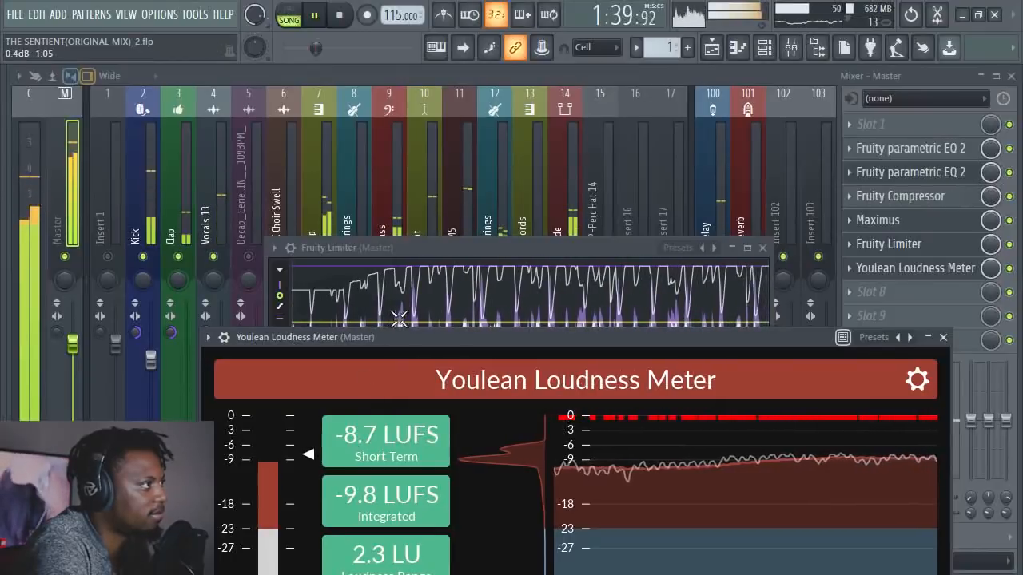
# Set Fruity Limiter's saturation threshold to about -0.8 dB and check the resulting loudness on the meter
pyautogui.click(455, 255)
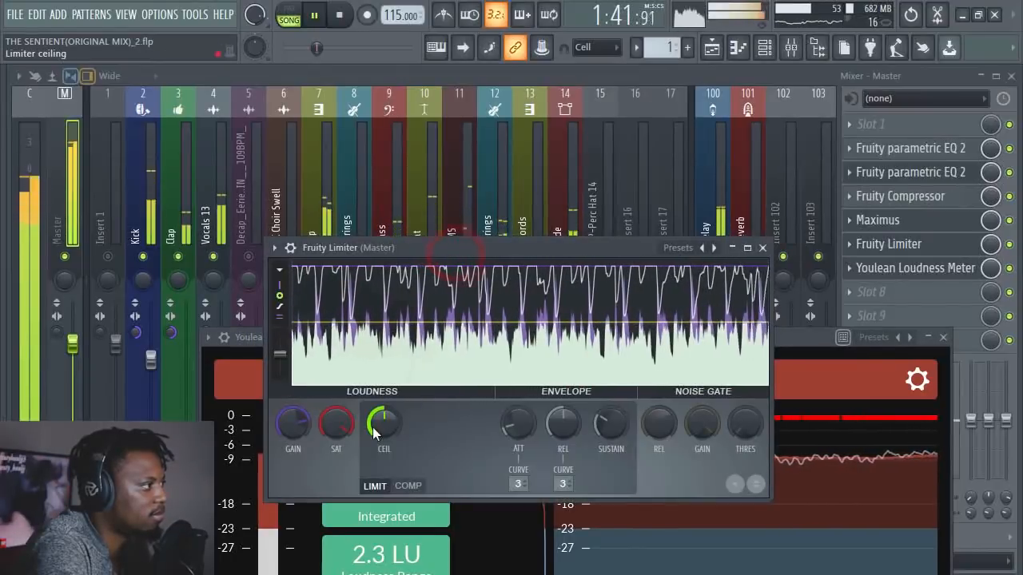
pyautogui.moveTo(340, 428)
pyautogui.mouseDown()
pyautogui.moveTo(340, 440)
pyautogui.moveTo(340, 424)
pyautogui.mouseUp()
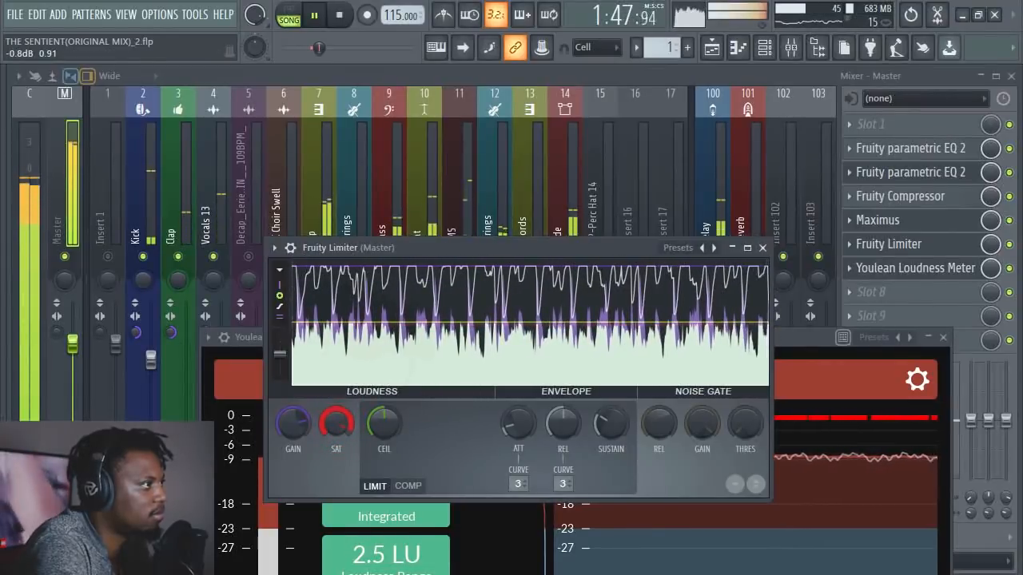
pyautogui.click(762, 248)
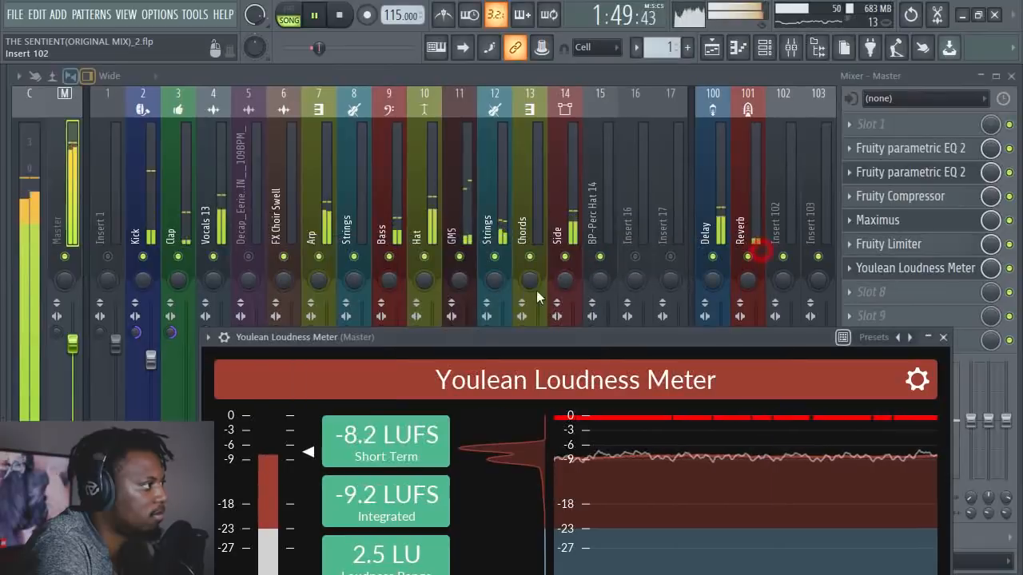
pyautogui.click(384, 336)
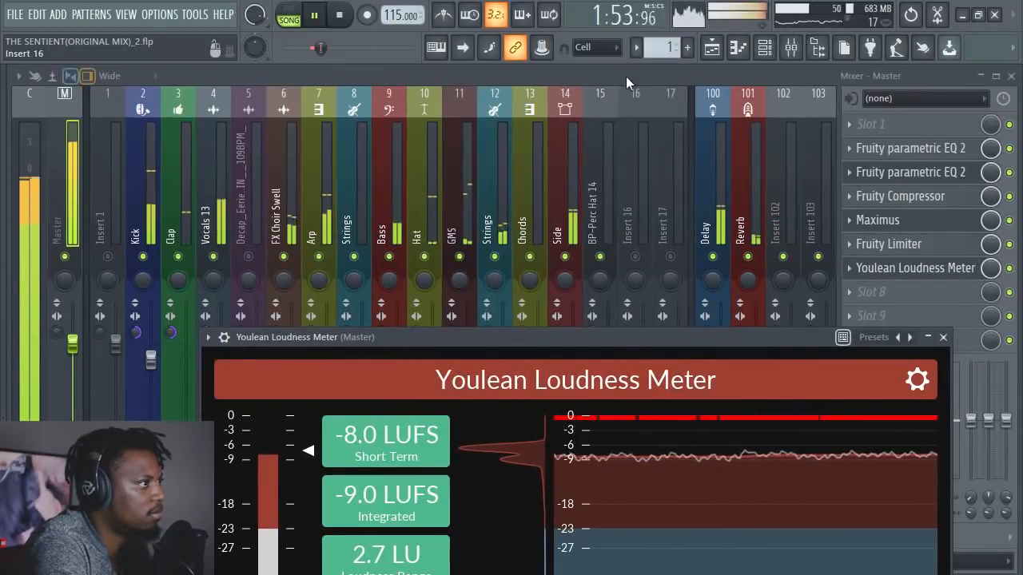
# Reopen Fruity Limiter, trim its gain slightly, and stop playback
pyautogui.click(897, 246)
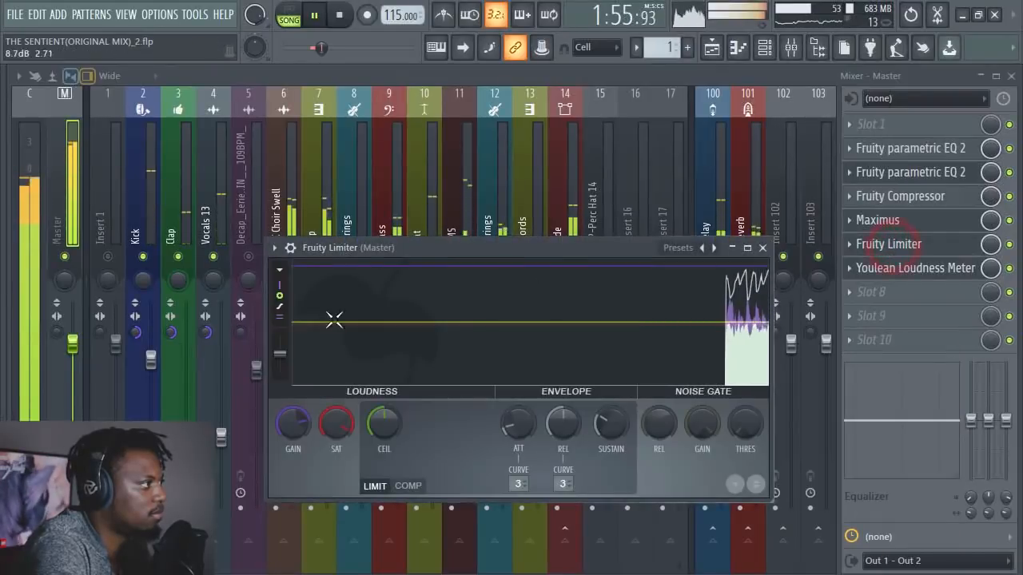
pyautogui.click(294, 429)
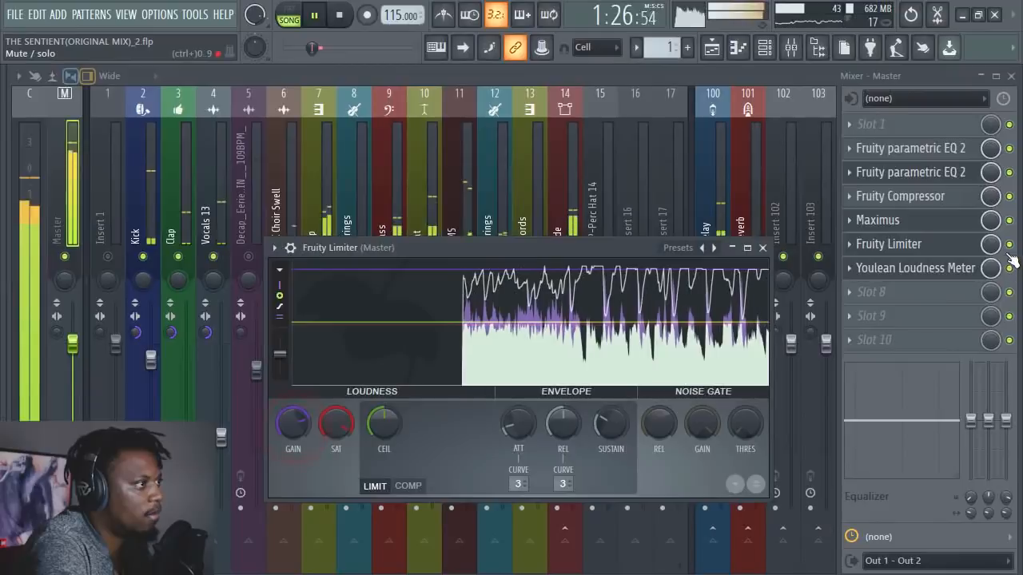
pyautogui.press('space')
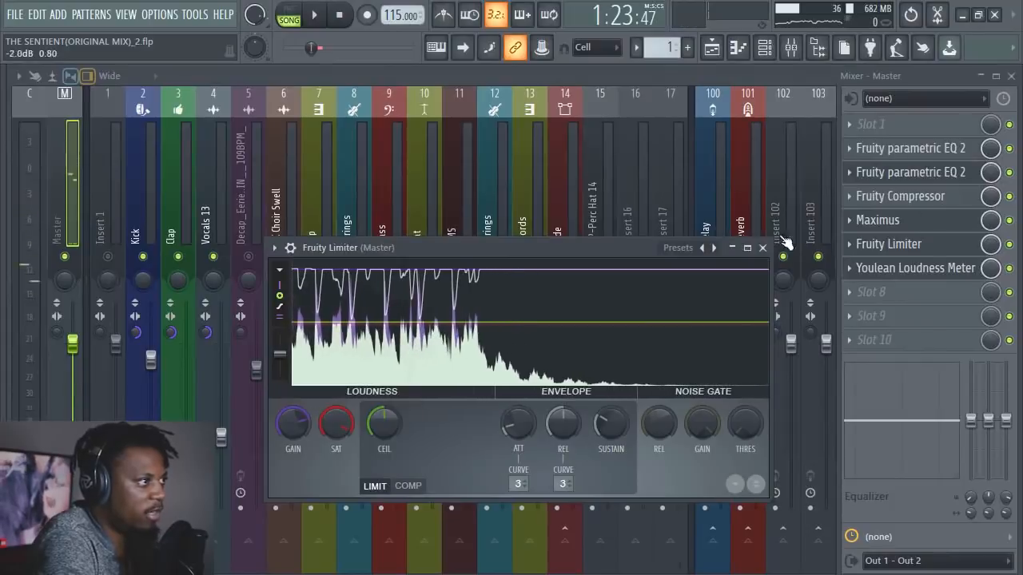
# Move Fruity Limiter and Youlean Loudness Meter down one slot and load Fruity Parametric EQ 2 into slot 6, centring its window
pyautogui.moveTo(868, 270); pyautogui.dragTo(915, 269)
pyautogui.click(552, 251)
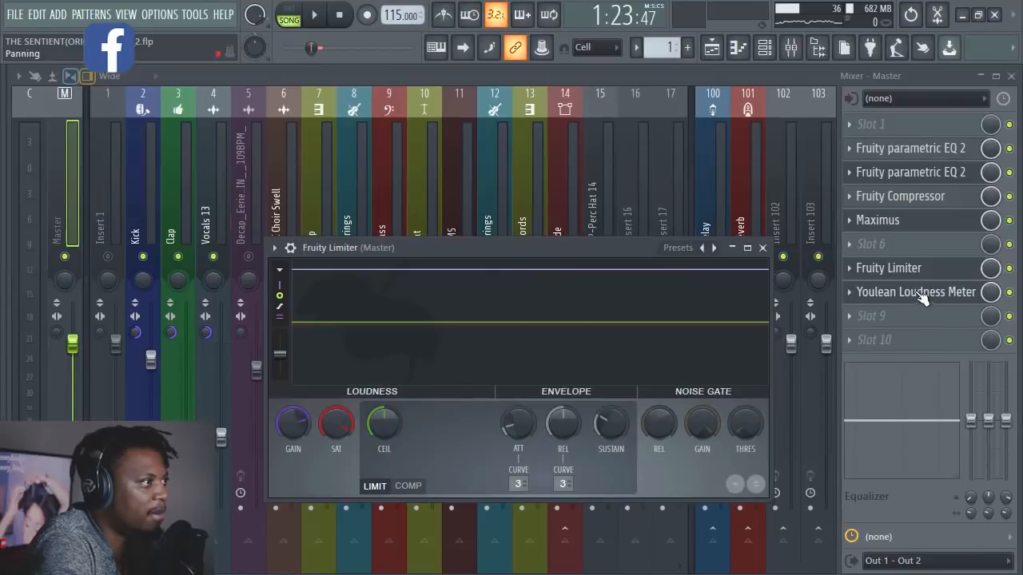
pyautogui.click(902, 242)
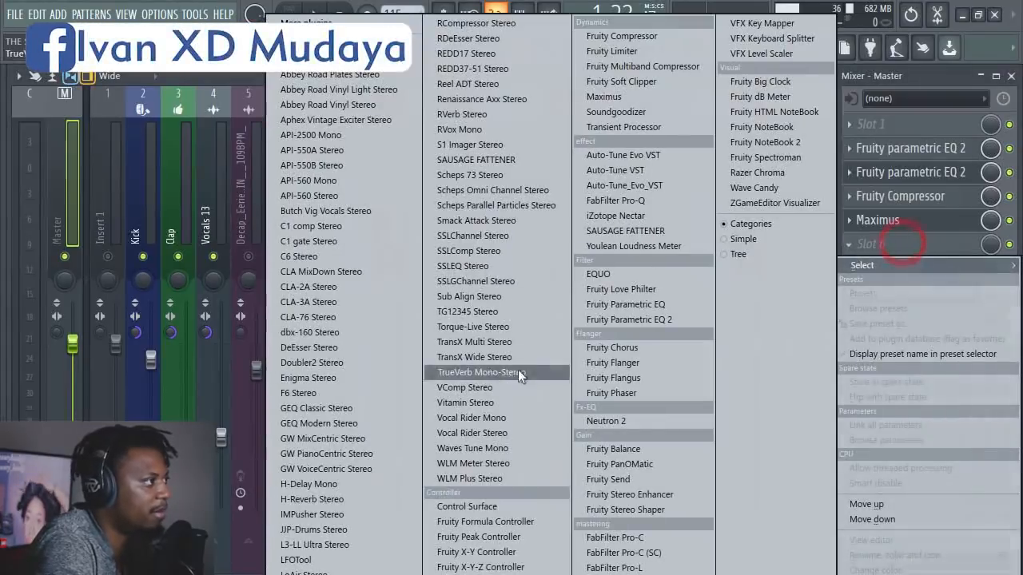
pyautogui.click(662, 315)
pyautogui.moveTo(350, 168); pyautogui.dragTo(571, 162)
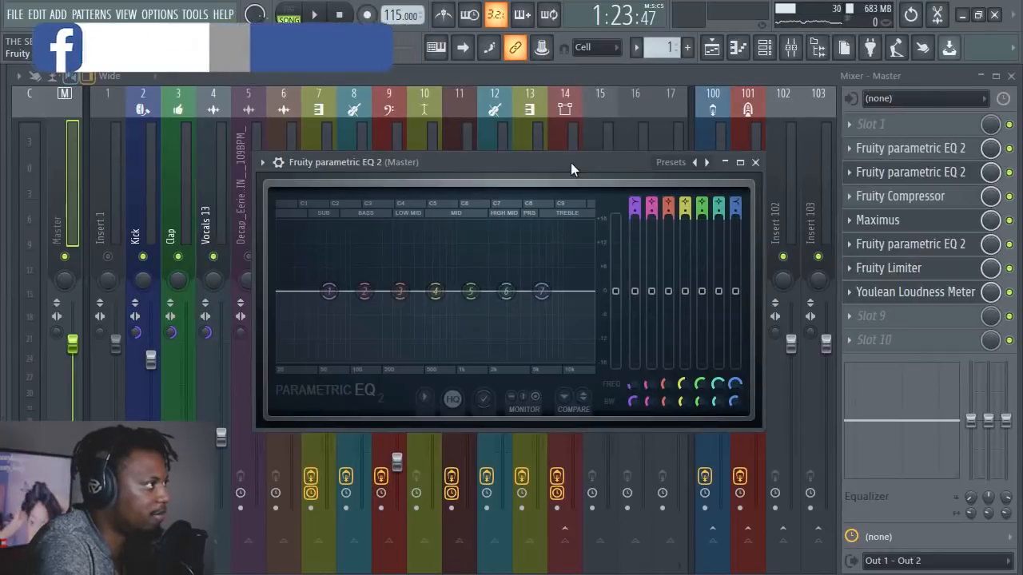
# During playback, cut the highs with band 7 of the new equalizer and boost band 2 slightly at about 76 Hz
pyautogui.press('space')
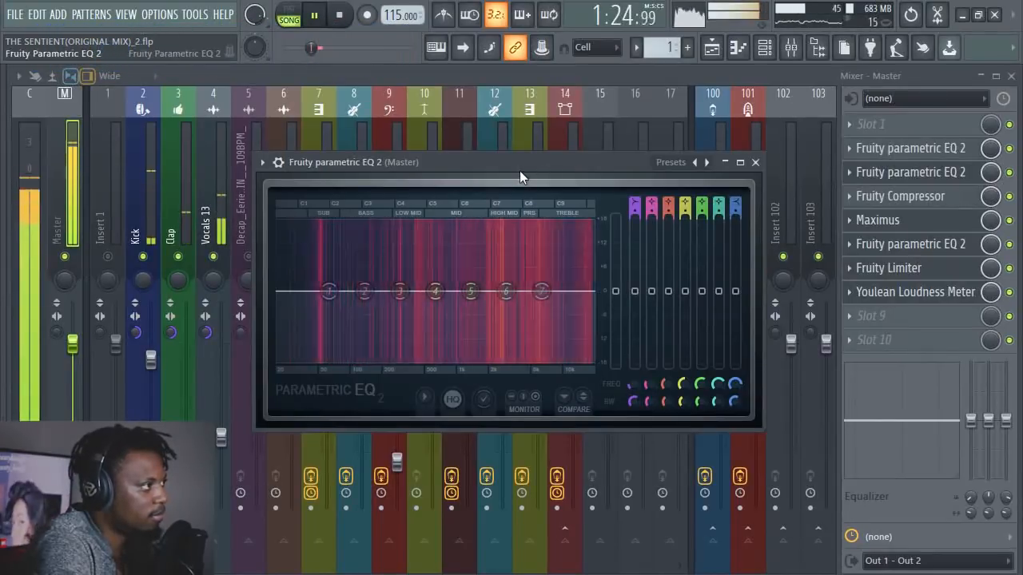
pyautogui.moveTo(543, 298)
pyautogui.mouseDown()
pyautogui.moveTo(545, 312)
pyautogui.moveTo(531, 311)
pyautogui.mouseUp()
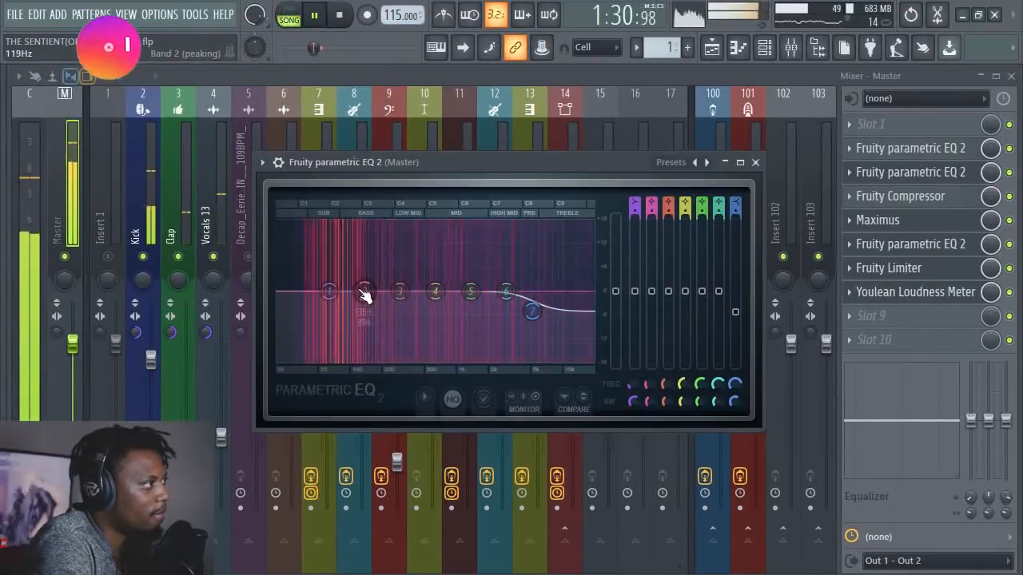
pyautogui.moveTo(370, 295); pyautogui.dragTo(335, 281)
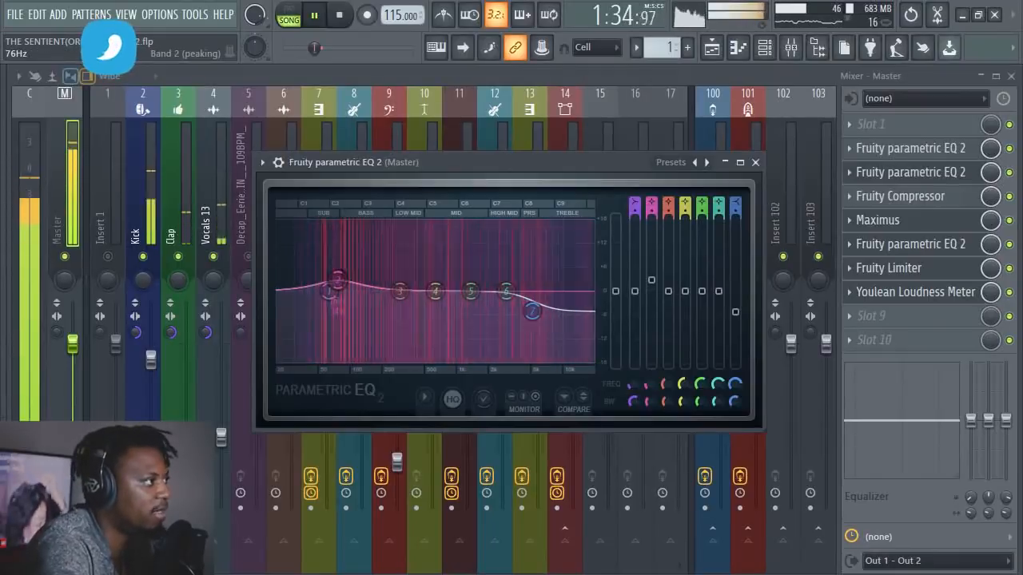
# Dip band 5, raise band 6 slightly and ease band 7's high cut in the new equalizer, closing it and stopping playback
pyautogui.moveTo(471, 292); pyautogui.dragTo(530, 309)
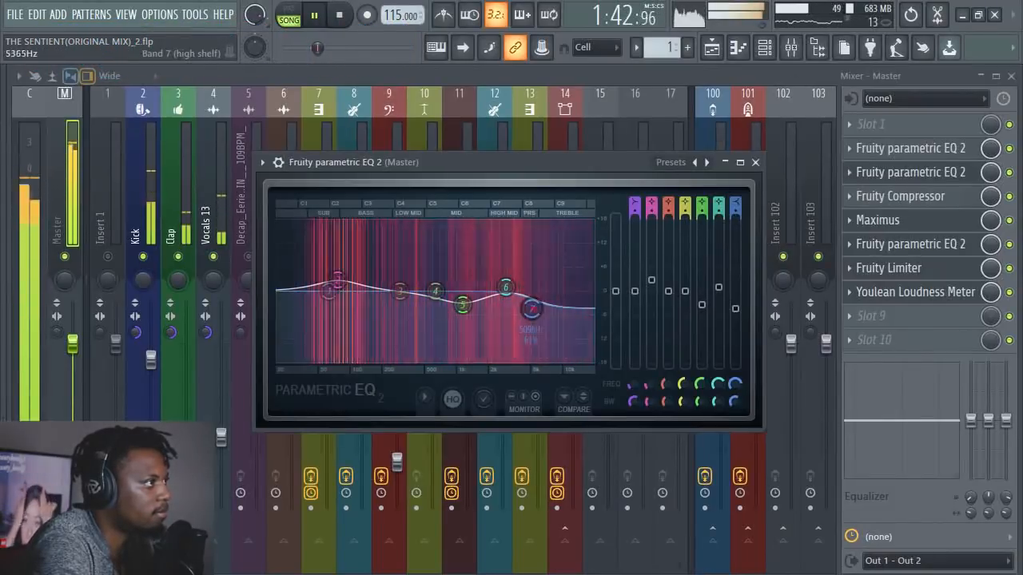
pyautogui.click(756, 162)
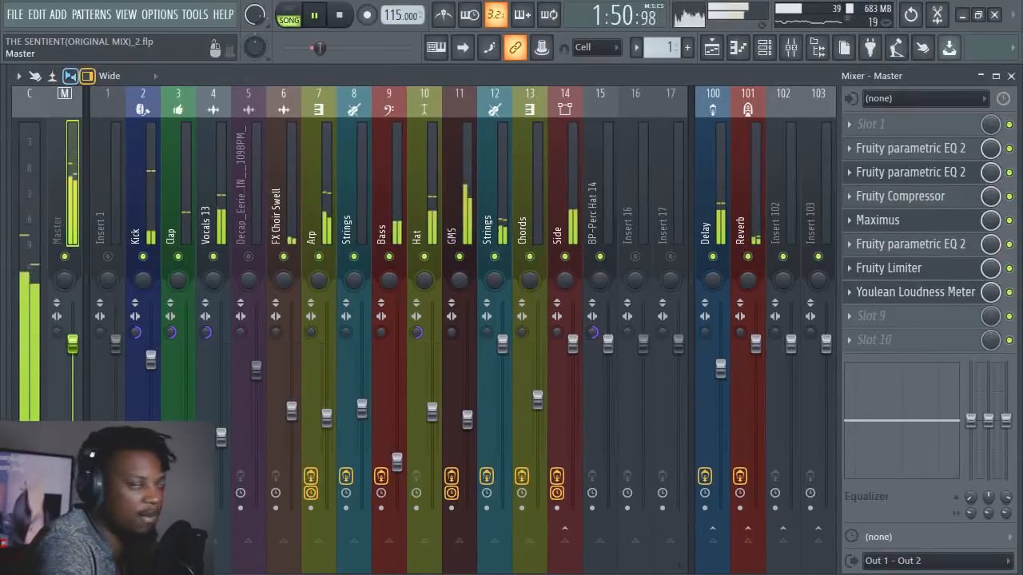
pyautogui.press('space')
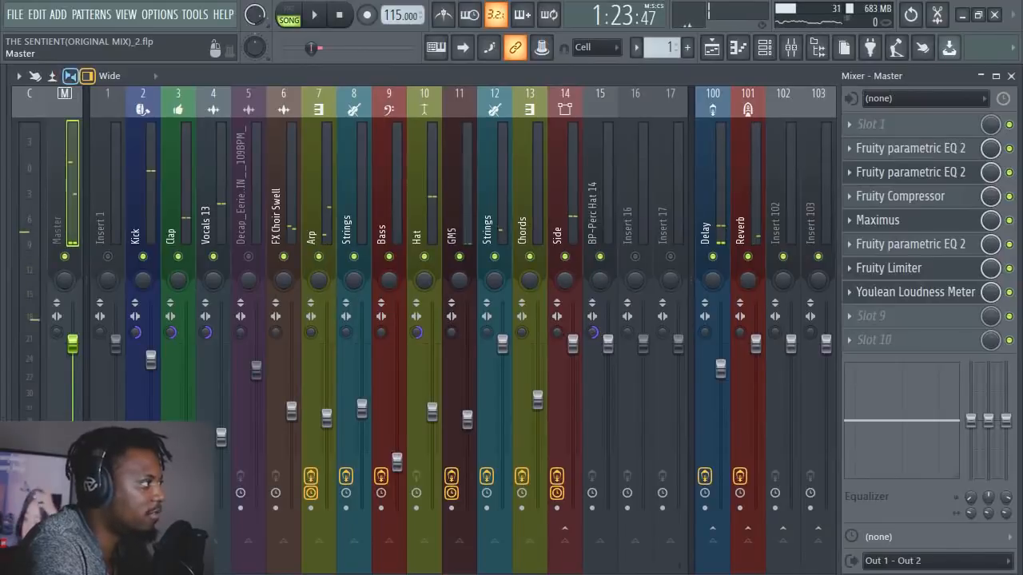
# Replay the song section to audition the full master chain, shifting the mixer window down slightly, and stop playback
pyautogui.press('space')
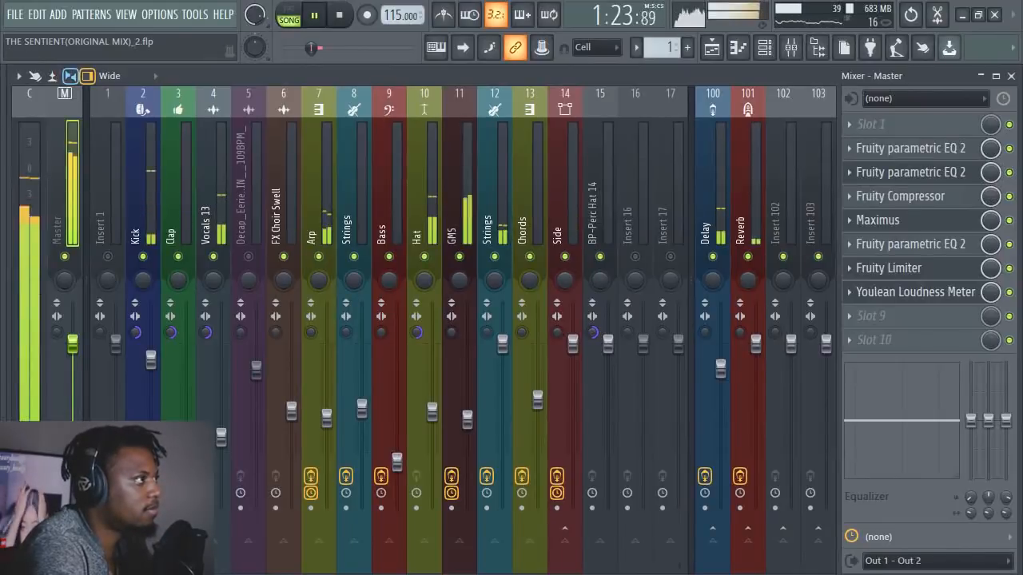
pyautogui.moveTo(643, 78)
pyautogui.mouseDown()
pyautogui.moveTo(637, 126)
pyautogui.moveTo(637, 96)
pyautogui.mouseUp()
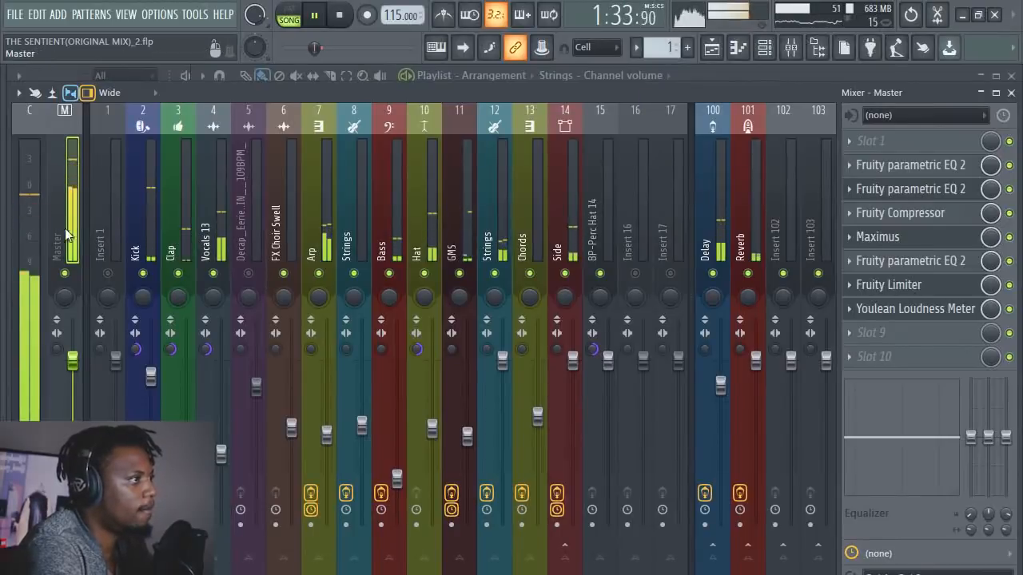
pyautogui.press('space')
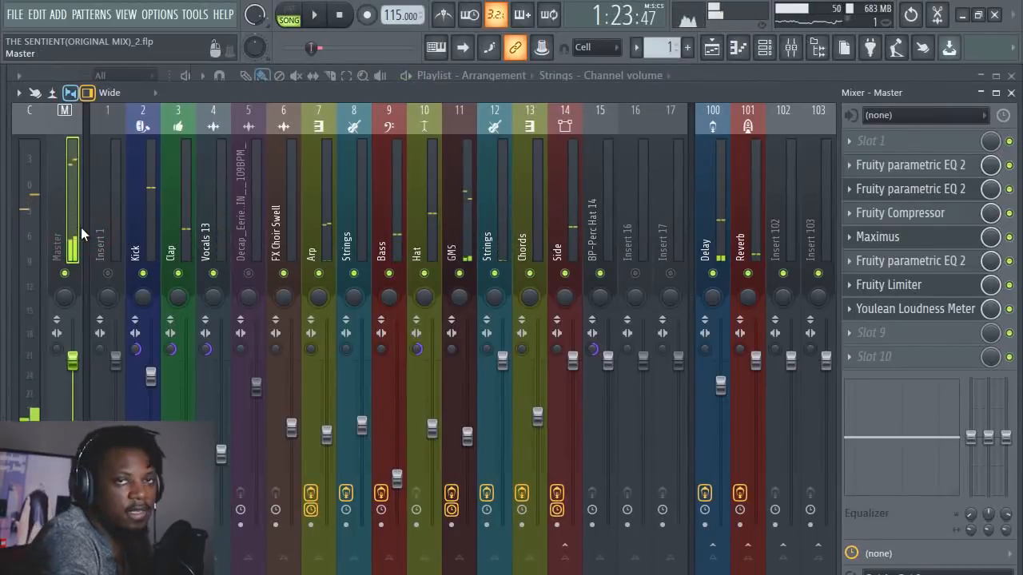